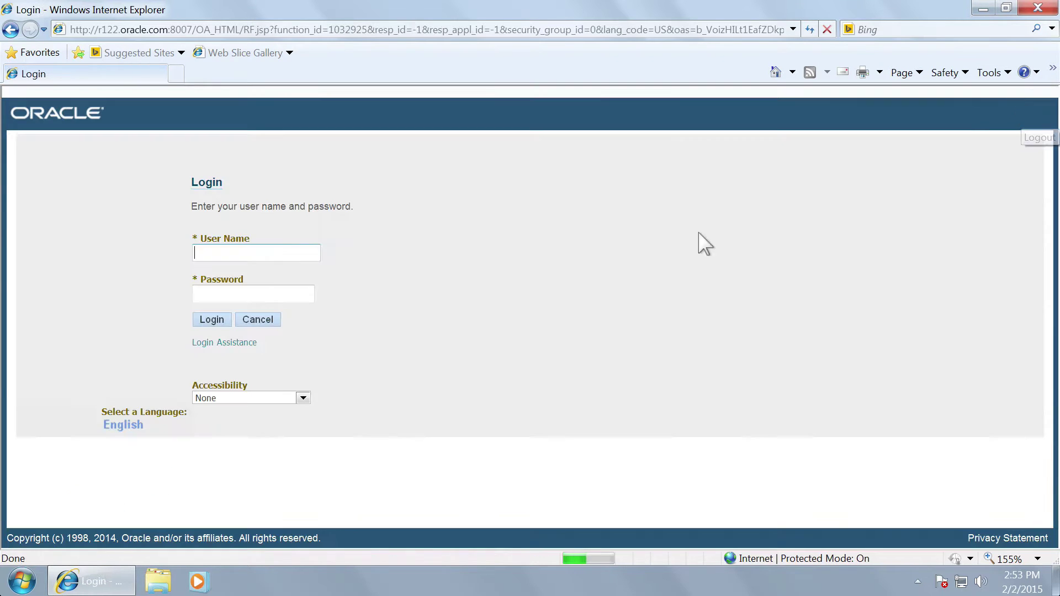
# Step: Sign in to E-Business Suite with the demo user's name and password
pyautogui.write('MIKHIL')
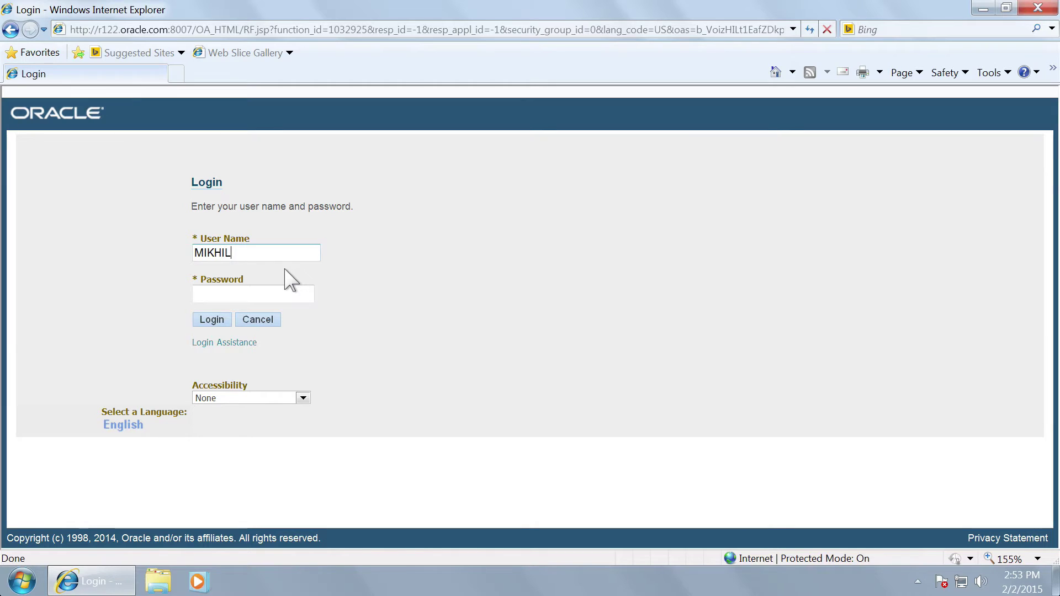
pyautogui.press('Tab')
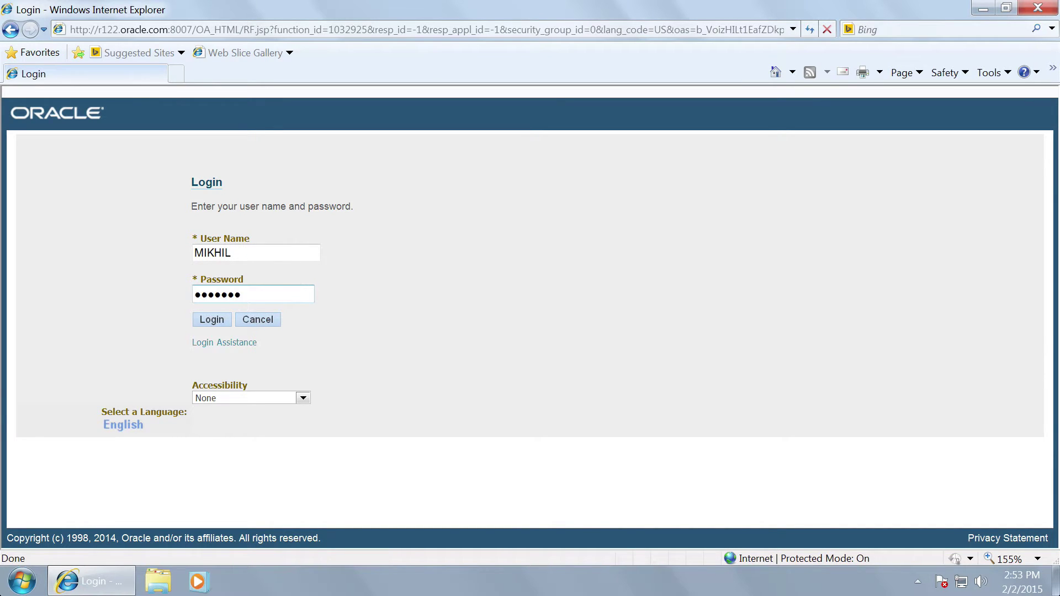
pyautogui.click(201, 323)
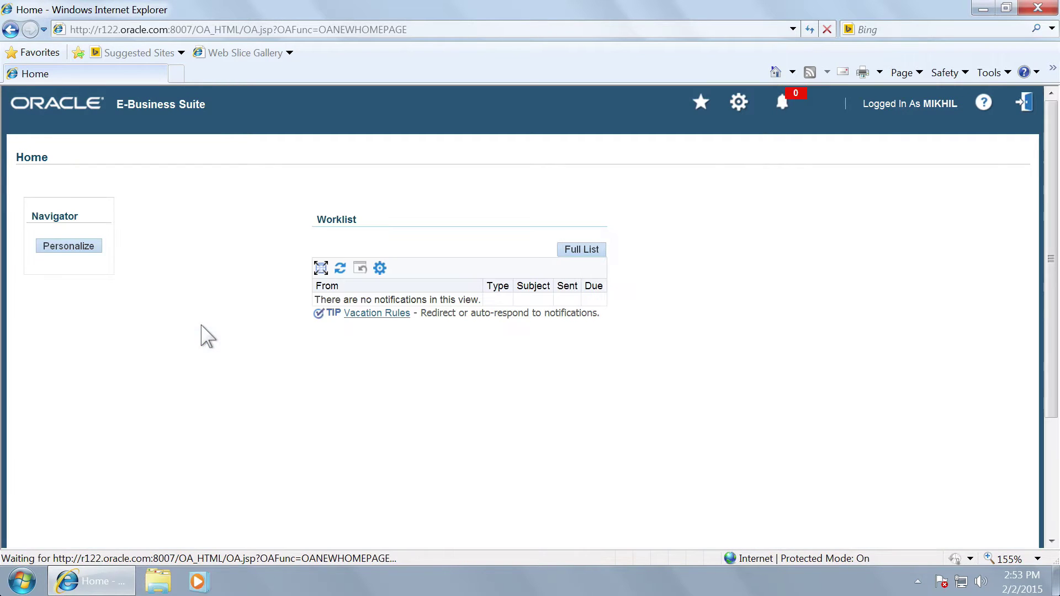
# Step: Launch the General Ledger Journals > Enter forms session
pyautogui.click(52, 289)
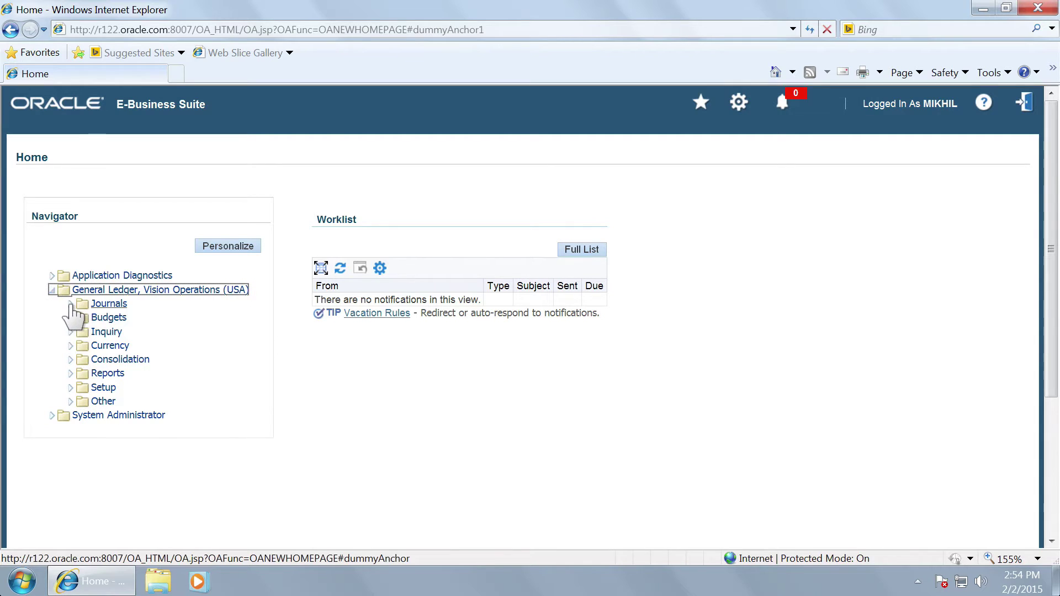
pyautogui.click(70, 303)
pyautogui.click(117, 321)
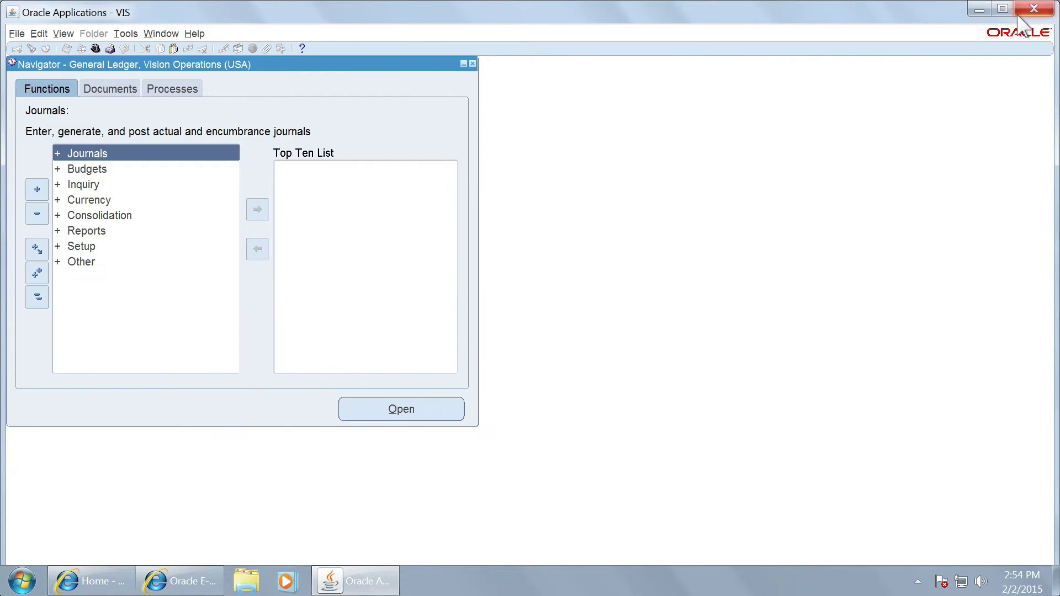
# Step: Open Setup > Financials > Flexfields > Validation > Values and bring up the value set lookup
pyautogui.click(119, 241)
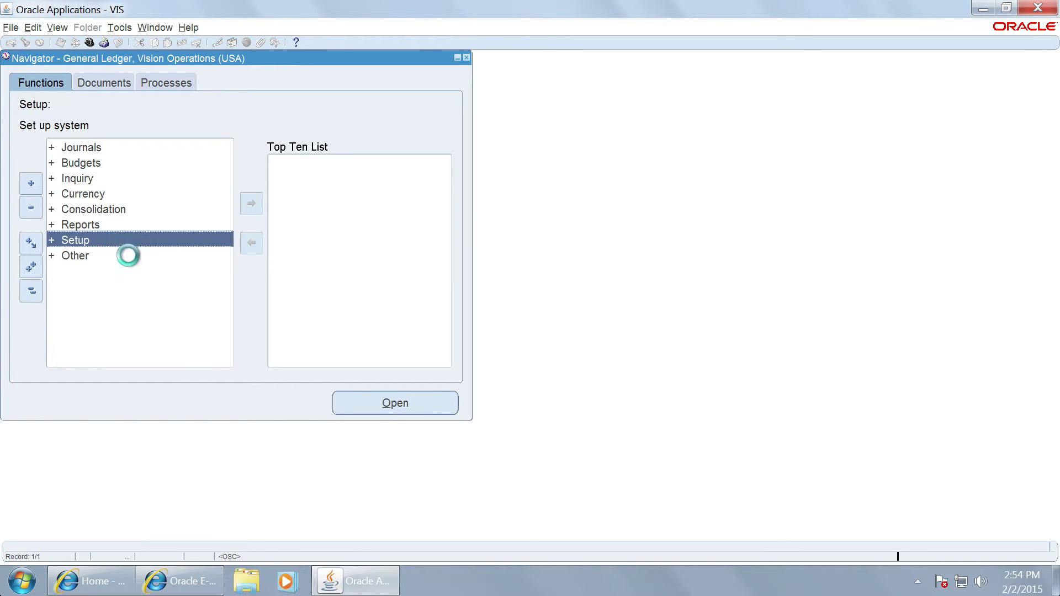
pyautogui.doubleClick(130, 256)
pyautogui.doubleClick(135, 271)
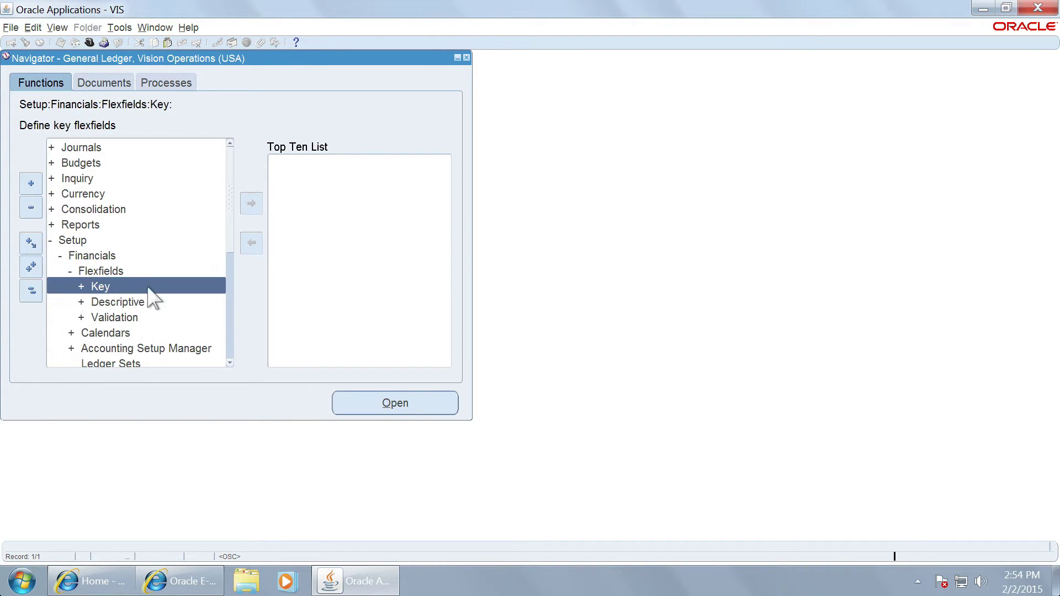
pyautogui.doubleClick(155, 318)
pyautogui.click(154, 346)
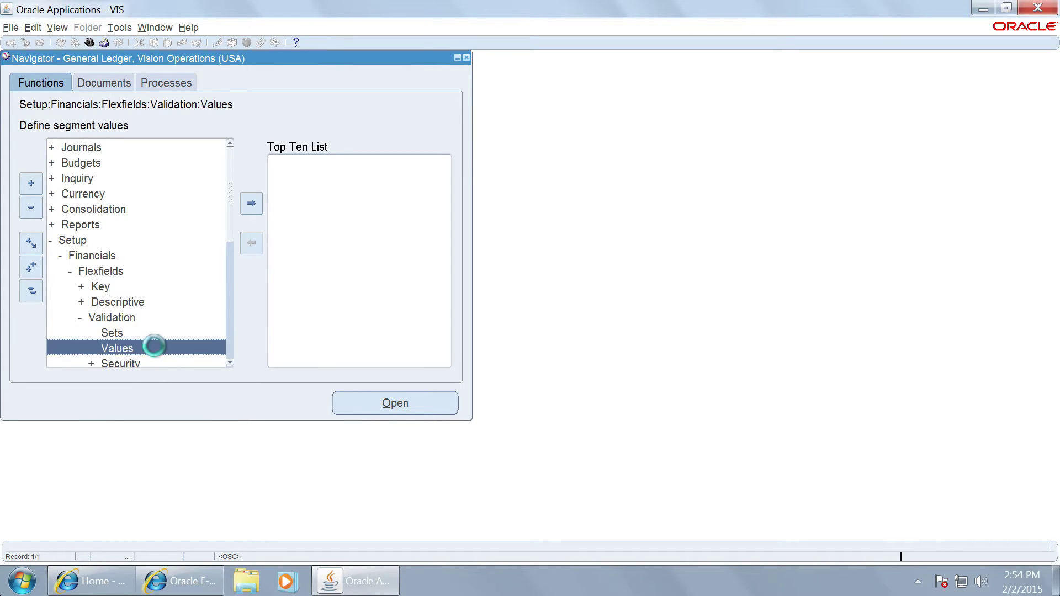
pyautogui.doubleClick(161, 352)
pyautogui.click(562, 174)
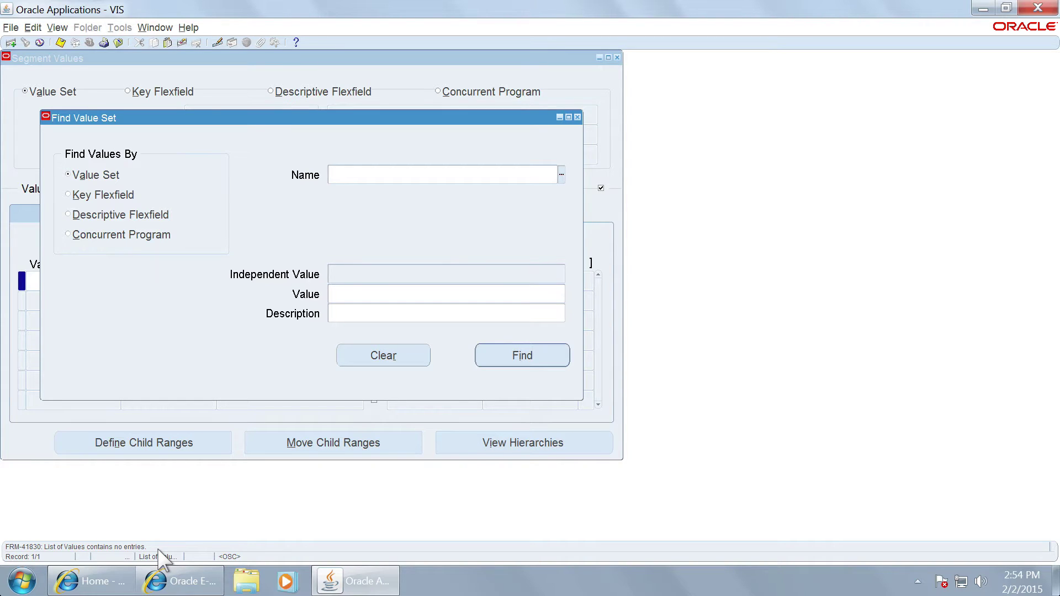
# Step: Show the Keynote Example-2 slide on selective value set access, then return to Oracle
pyautogui.hotkey('ctrl', 'Left')
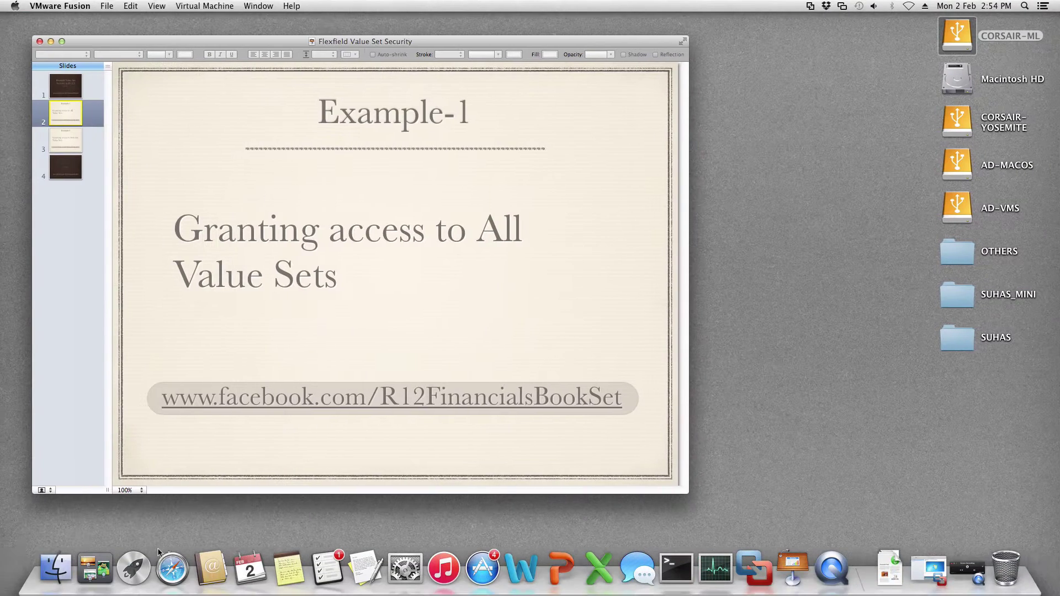
pyautogui.click(76, 150)
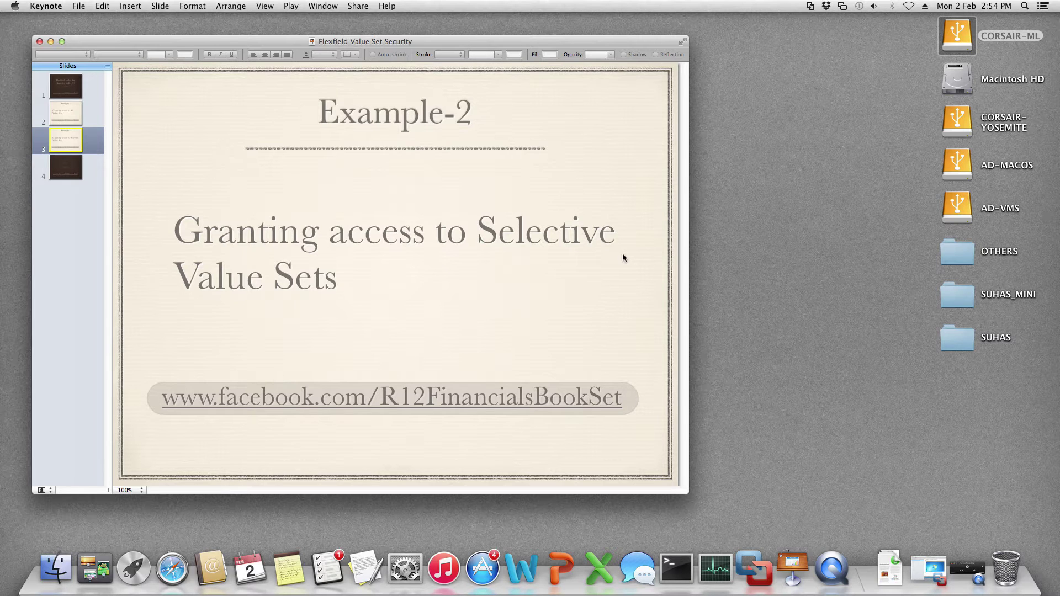
pyautogui.hotkey('ctrl', 'Right')
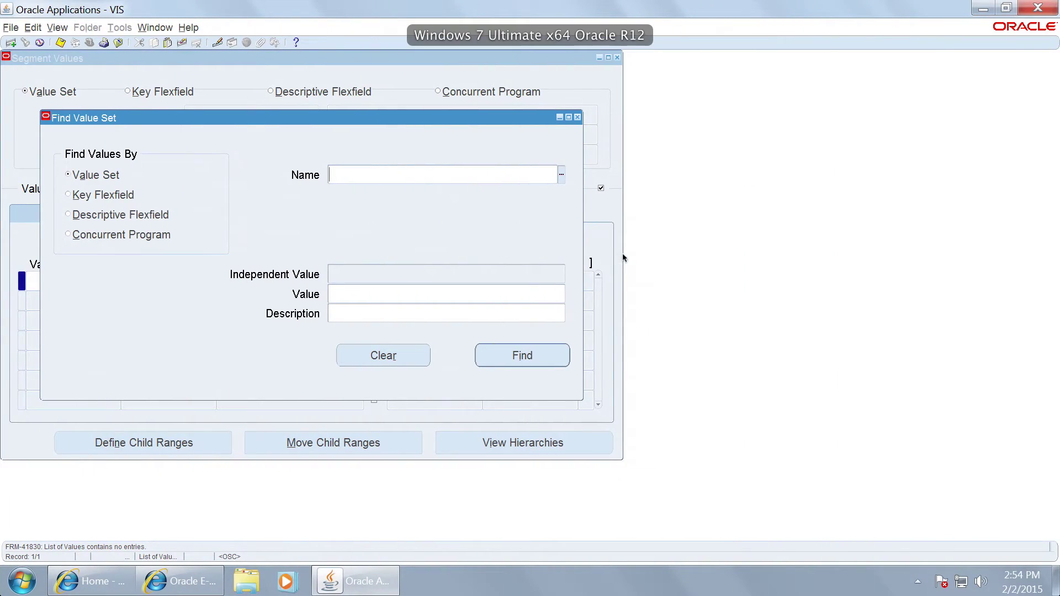
# Step: Close Segment Values, open the Value Sets form and query the Operations Department set
pyautogui.click(576, 117)
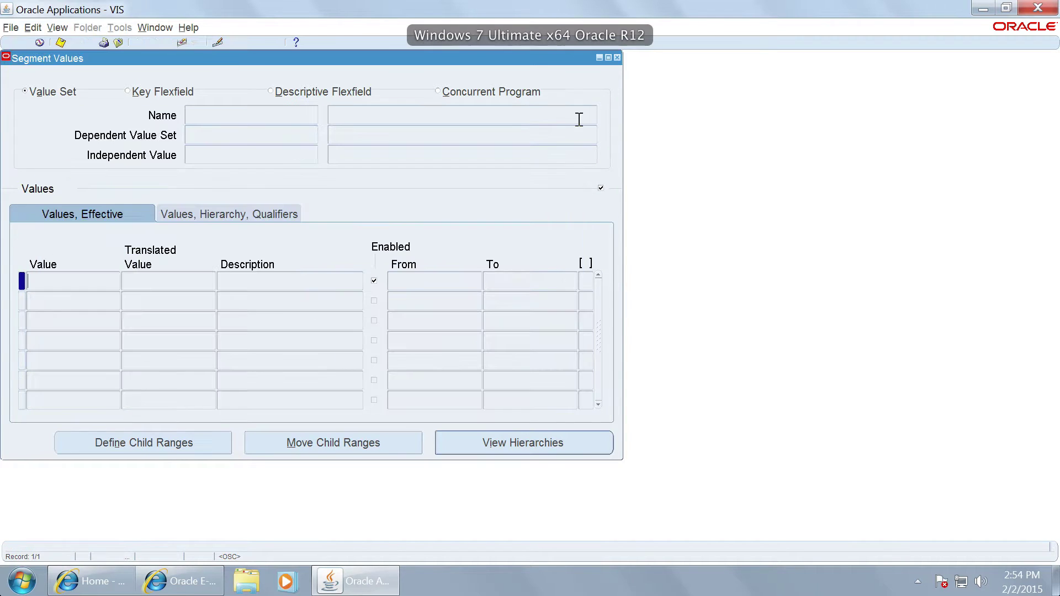
pyautogui.click(617, 57)
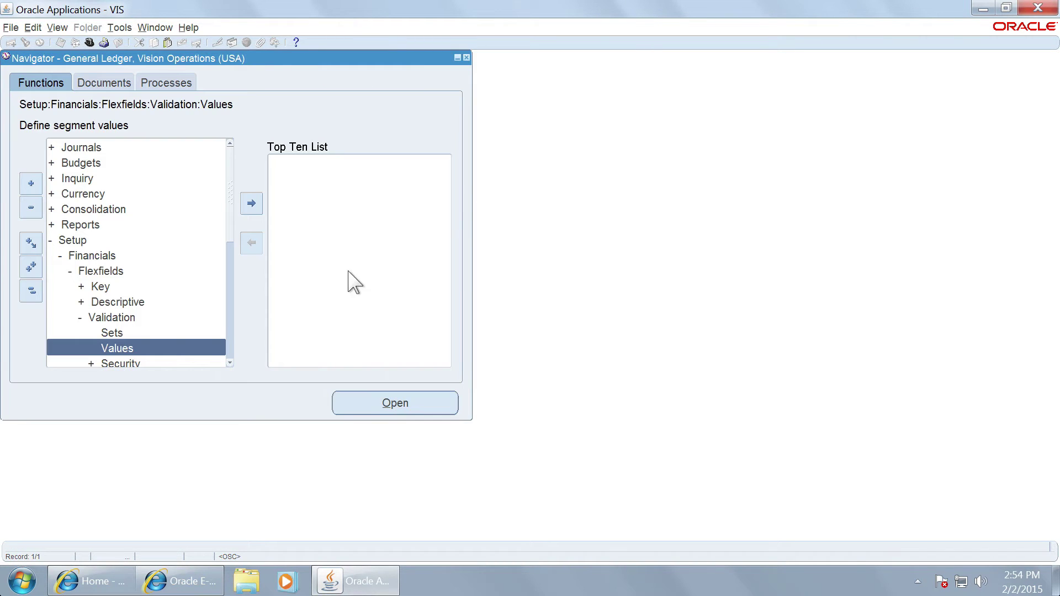
pyautogui.doubleClick(142, 332)
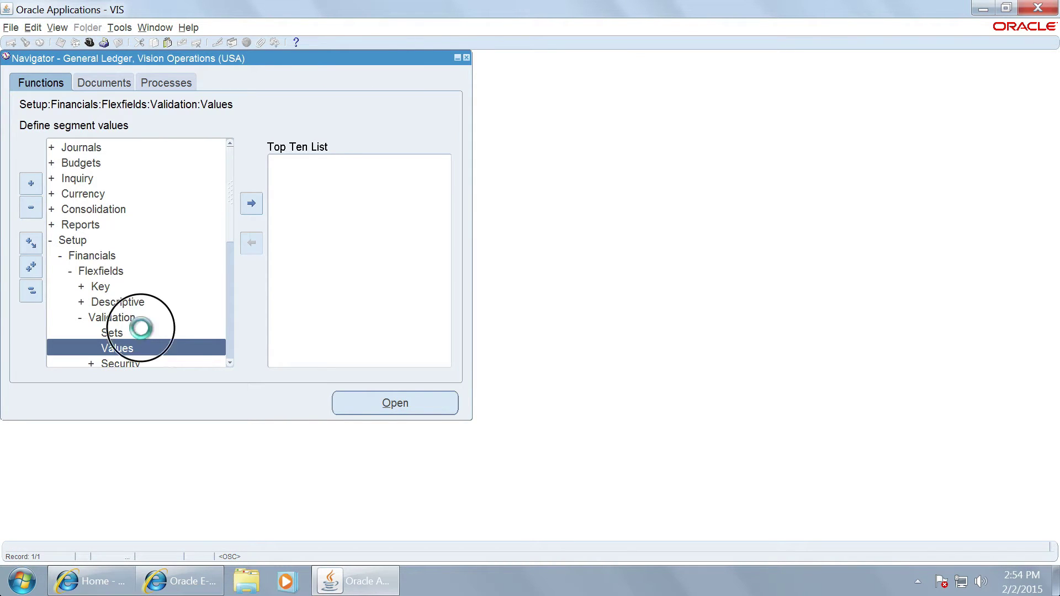
pyautogui.moveTo(193, 58); pyautogui.dragTo(513, 176)
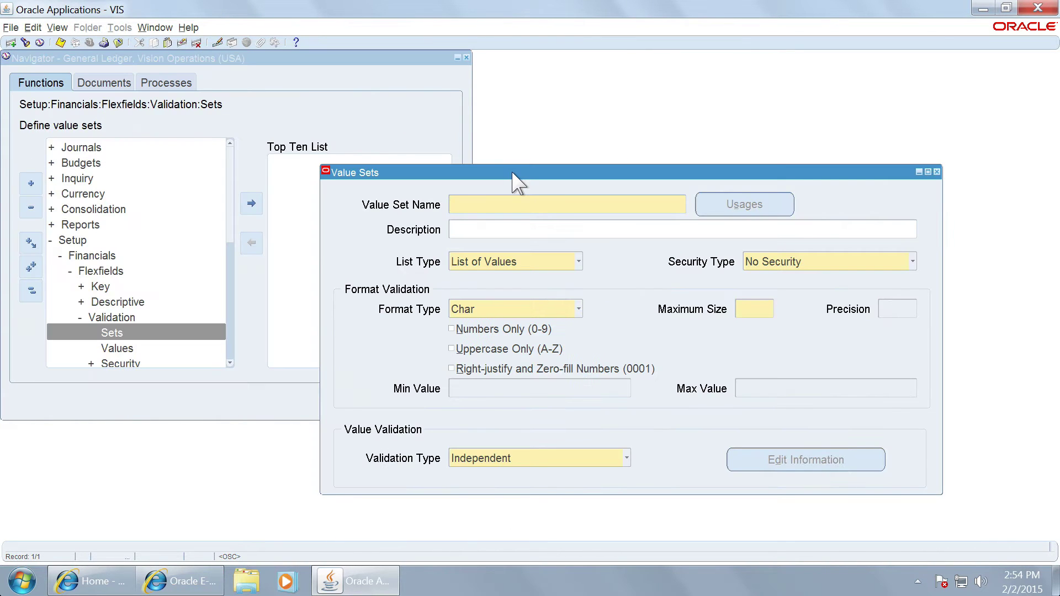
pyautogui.press('F11')
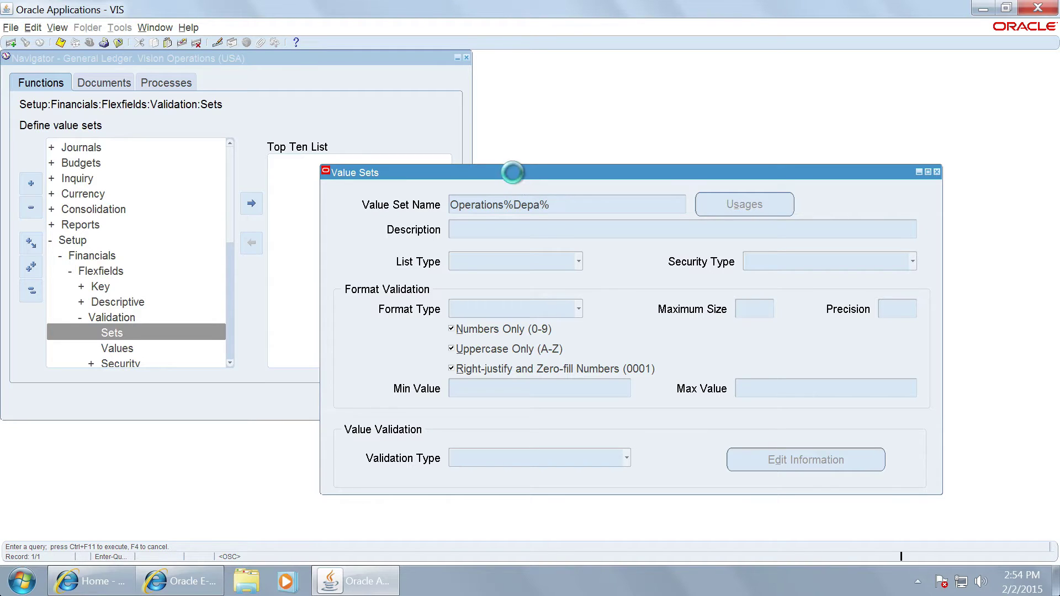
pyautogui.hotkey('ctrl', 'F11')
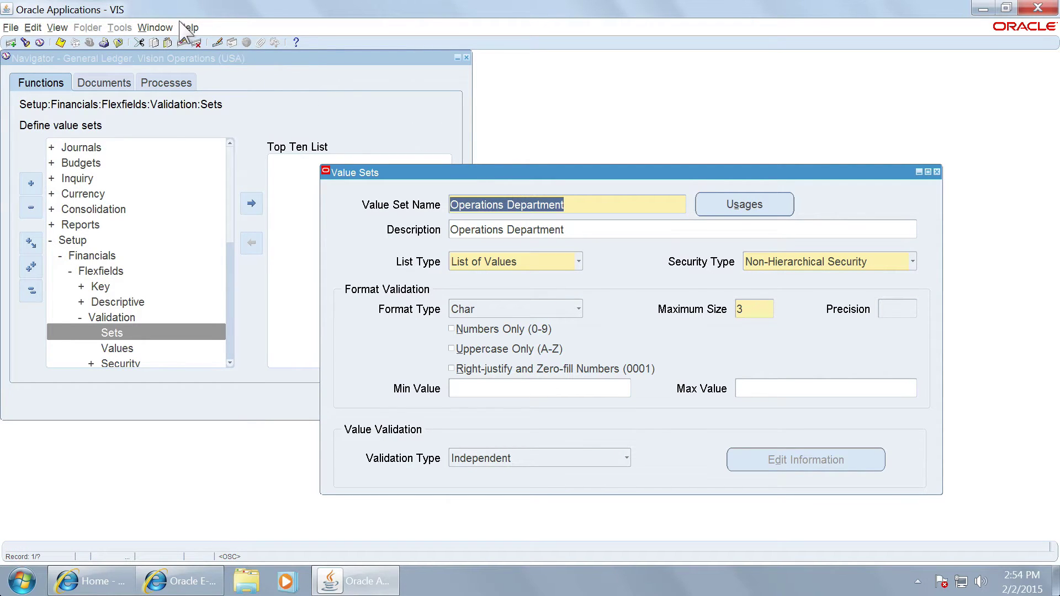
# Step: Examine the FLEX_VALUE_SET_ID field and copy its value 1002471
pyautogui.click(188, 27)
pyautogui.moveTo(212, 95)
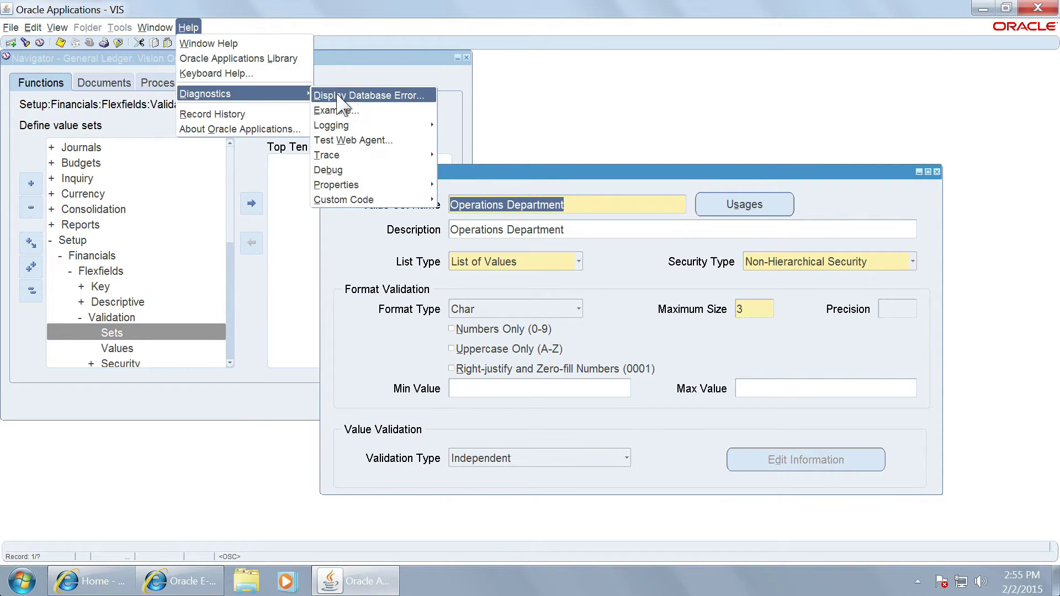
pyautogui.click(336, 109)
pyautogui.click(593, 268)
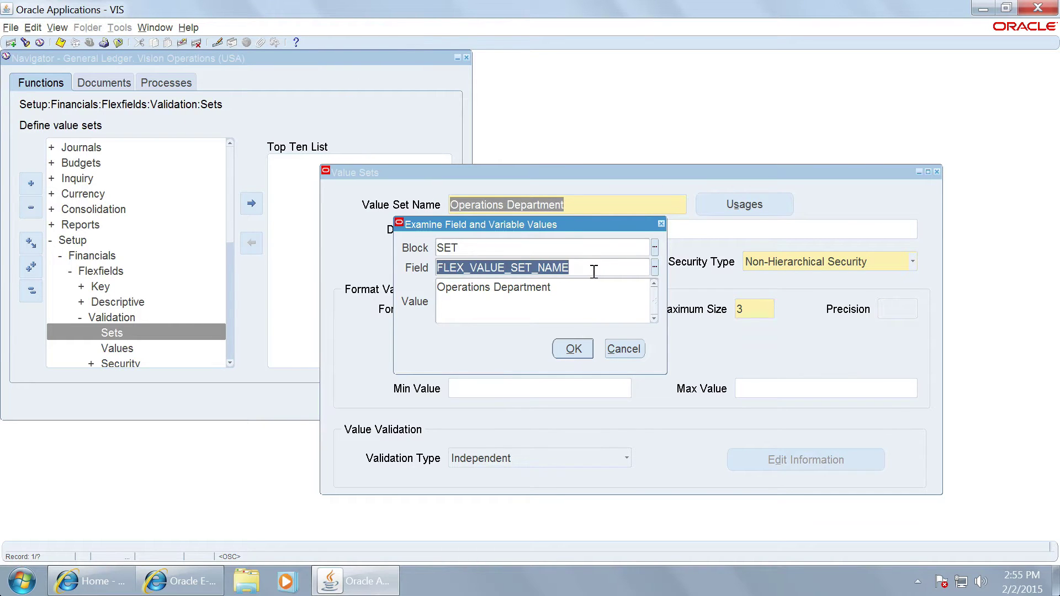
pyautogui.click(655, 267)
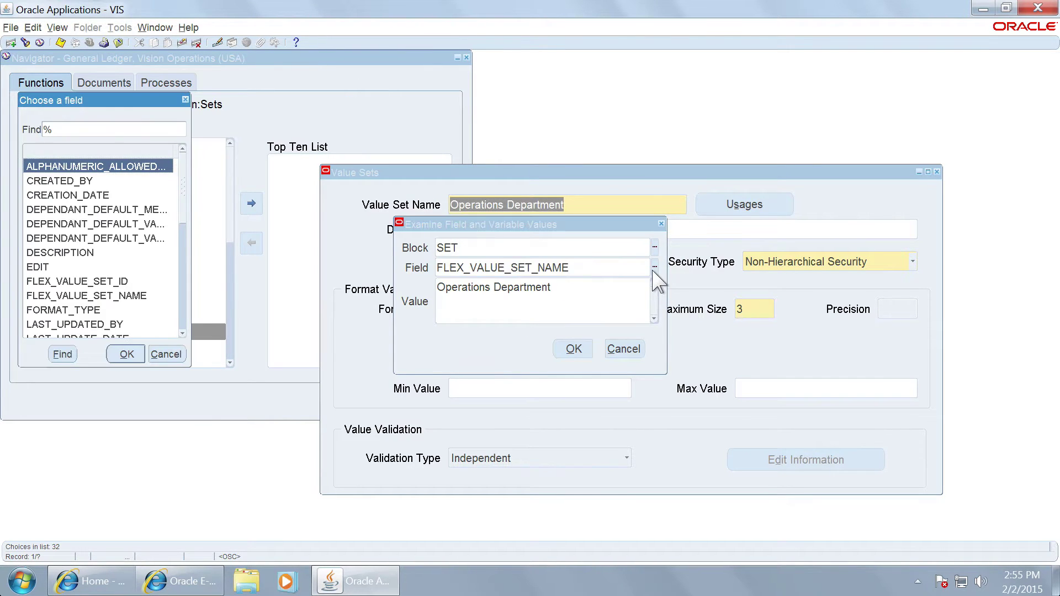
pyautogui.write('f')
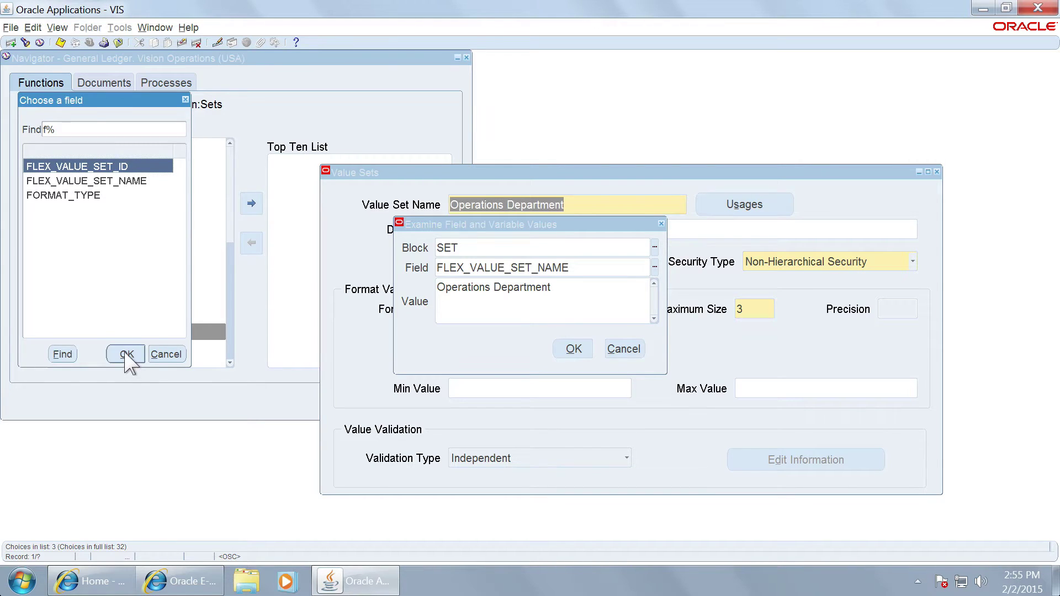
pyautogui.click(126, 355)
pyautogui.moveTo(484, 287); pyautogui.dragTo(429, 287)
pyautogui.hotkey('ctrl', 'c')
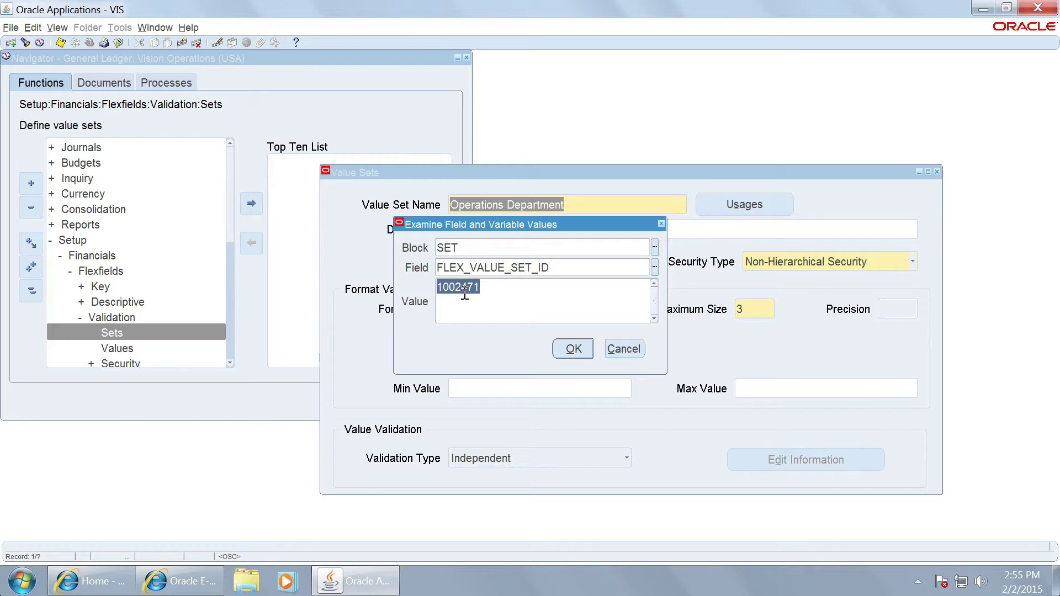
pyautogui.click(31, 579)
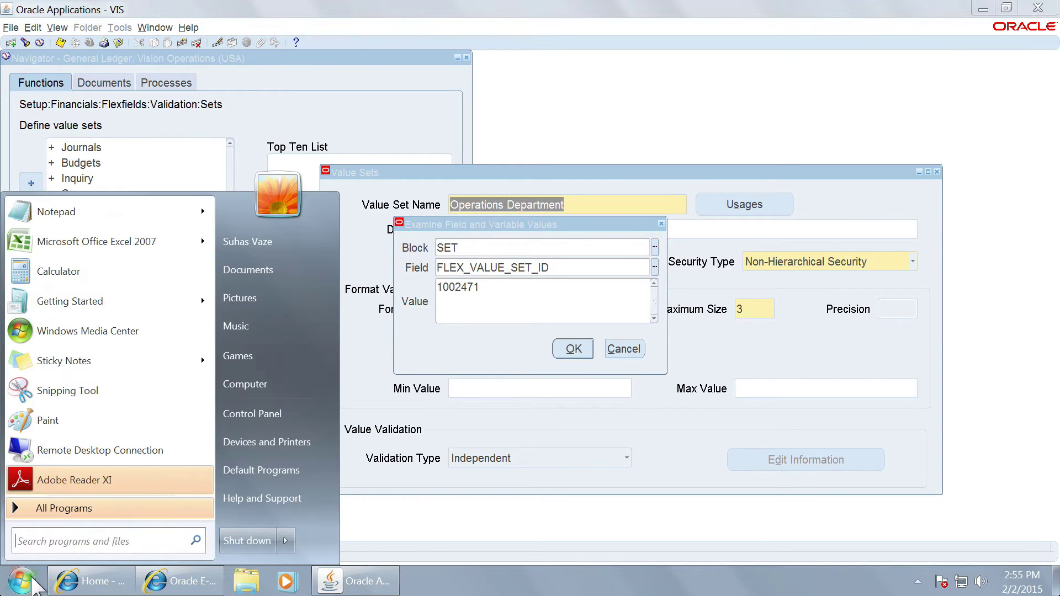
# Step: Paste the value set ID 1002471 and a comma into a new Notepad note
pyautogui.write('notepad')
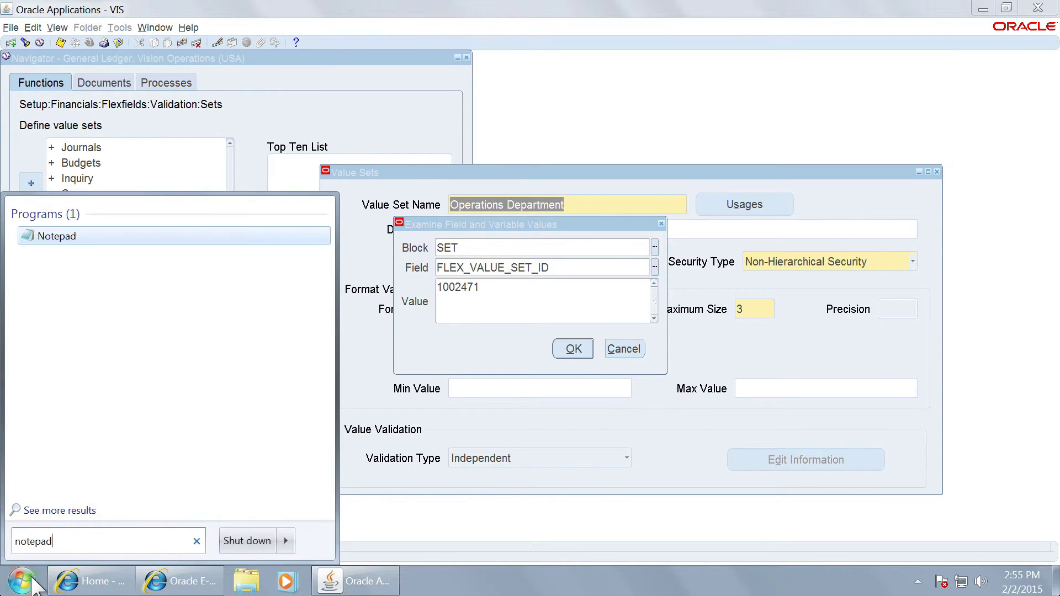
pyautogui.press('Return')
pyautogui.hotkey('ctrl', 'v')
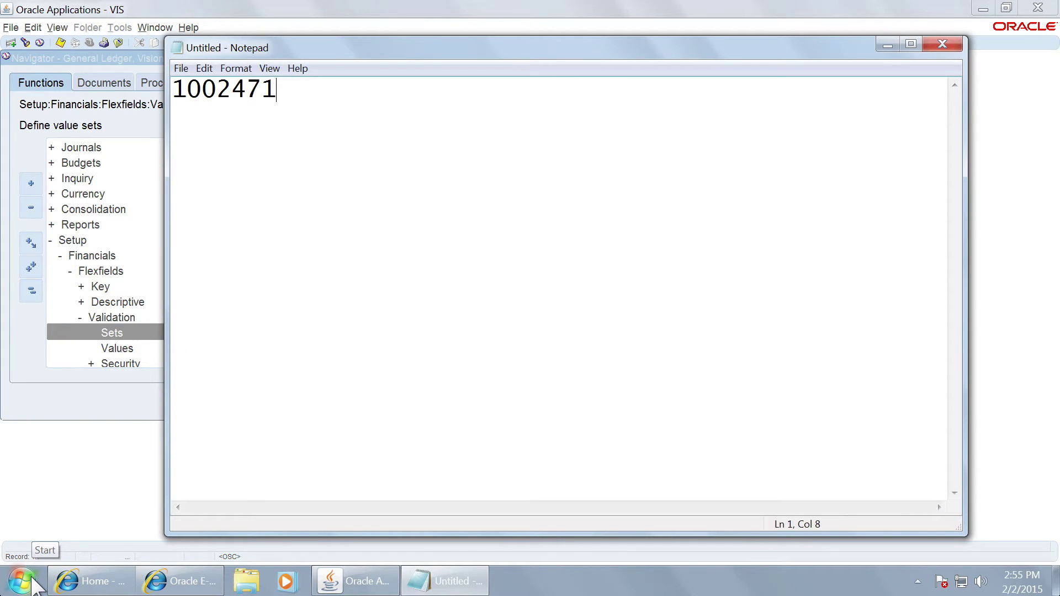
pyautogui.write(',')
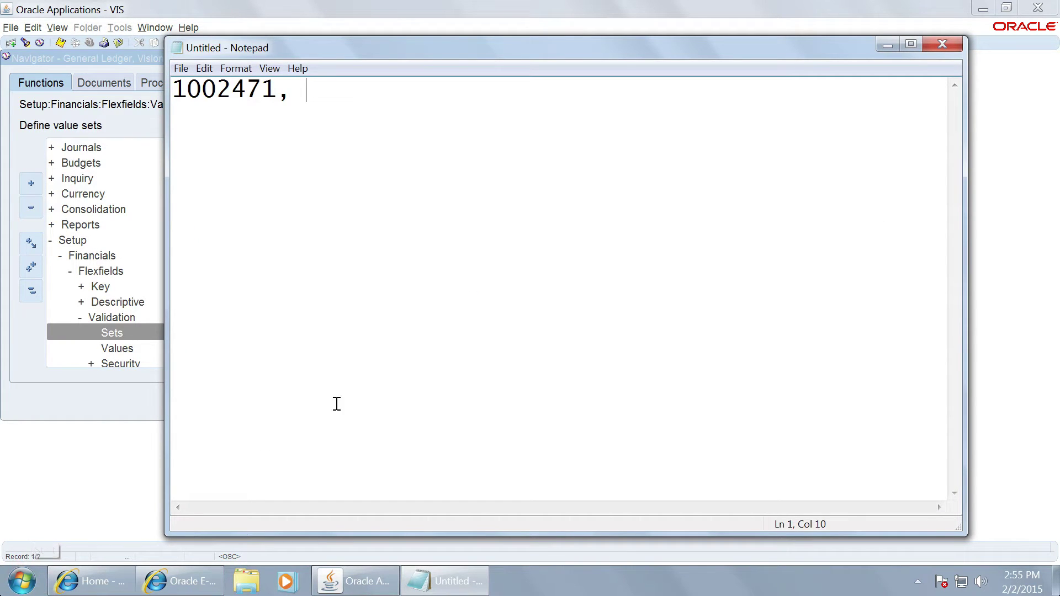
pyautogui.click(887, 45)
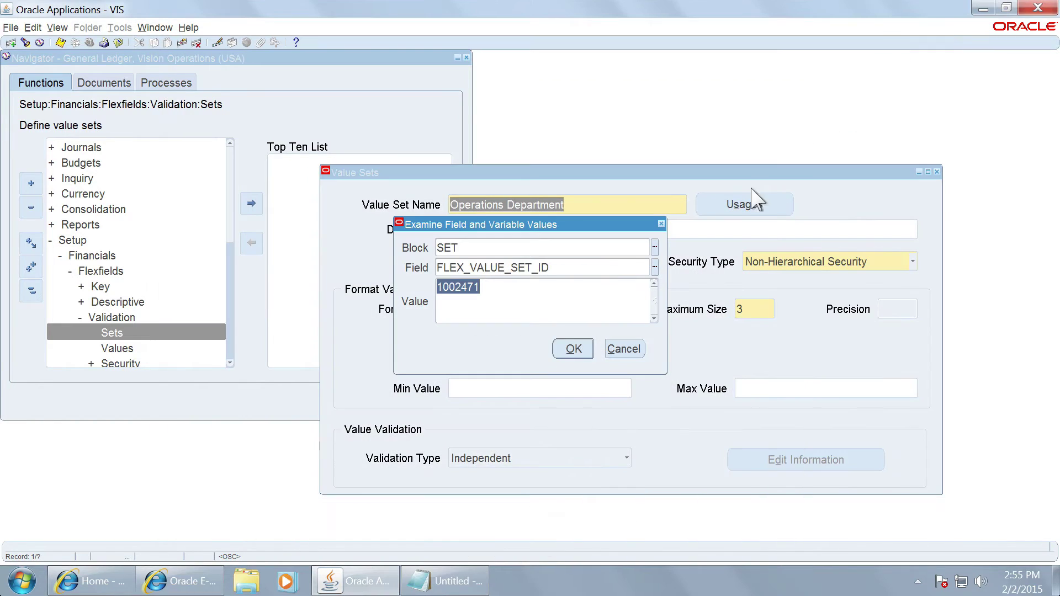
# Step: Close the examiner and query the Operations Account value set
pyautogui.click(621, 349)
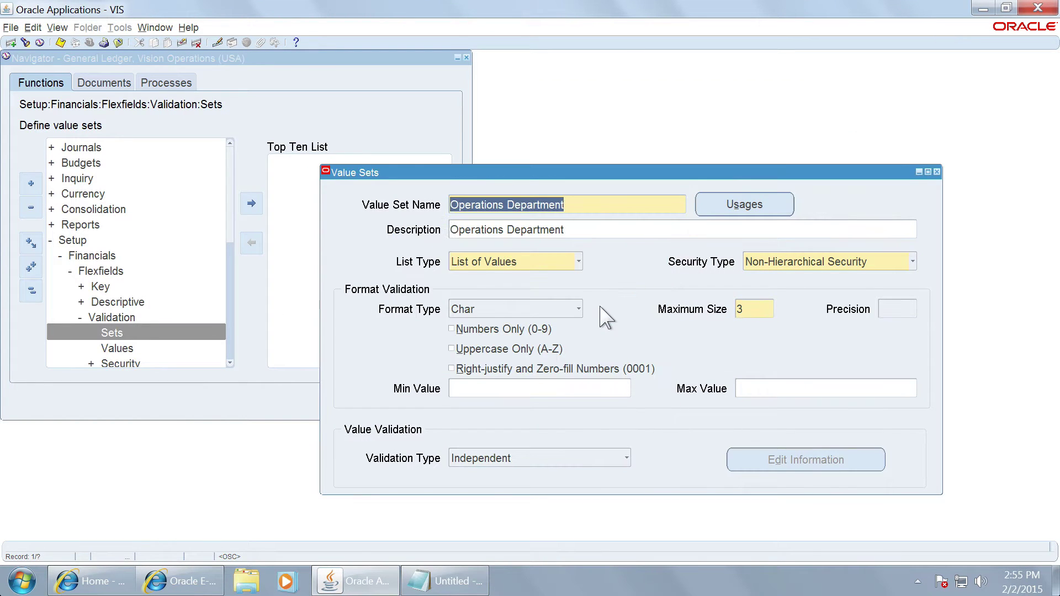
pyautogui.press('F11')
pyautogui.write('Operations%Depa%')
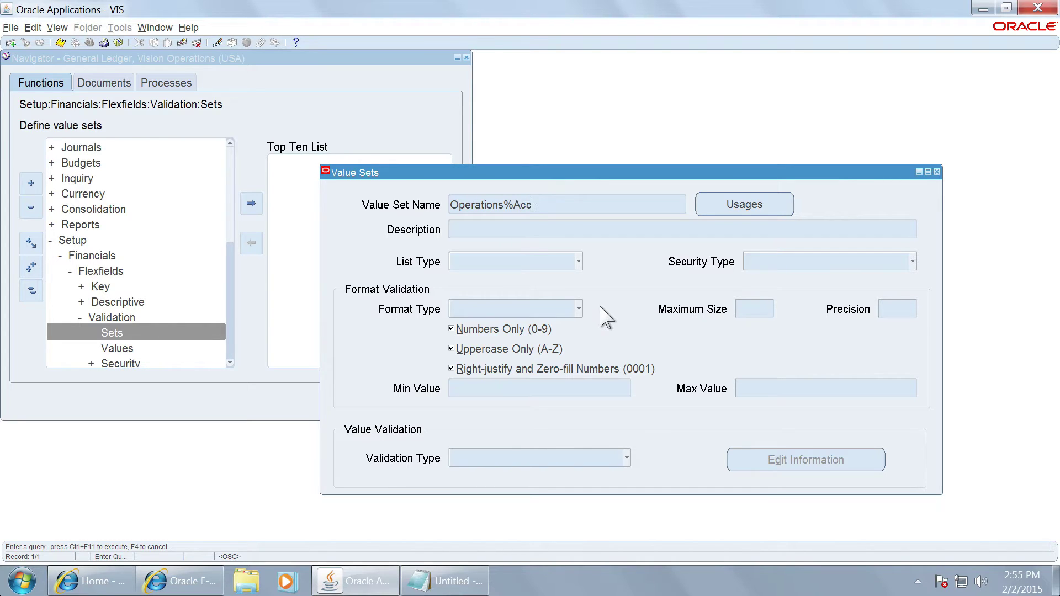
pyautogui.hotkey('ctrl', 'F11')
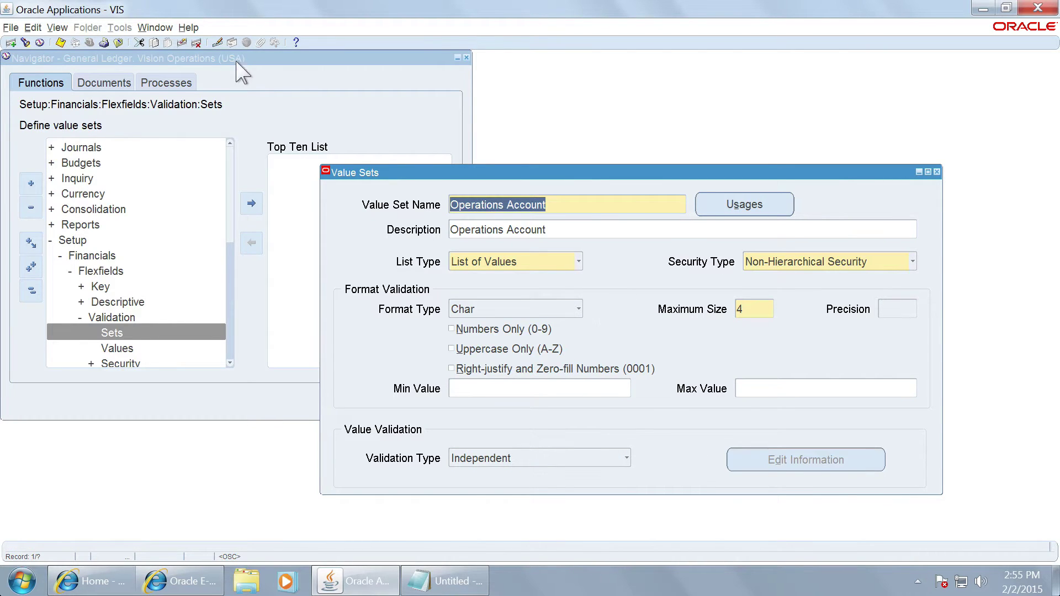
# Step: Copy its FLEX_VALUE_SET_ID 1002472 from Examine into Notepad after 1002471
pyautogui.click(189, 28)
pyautogui.moveTo(284, 99)
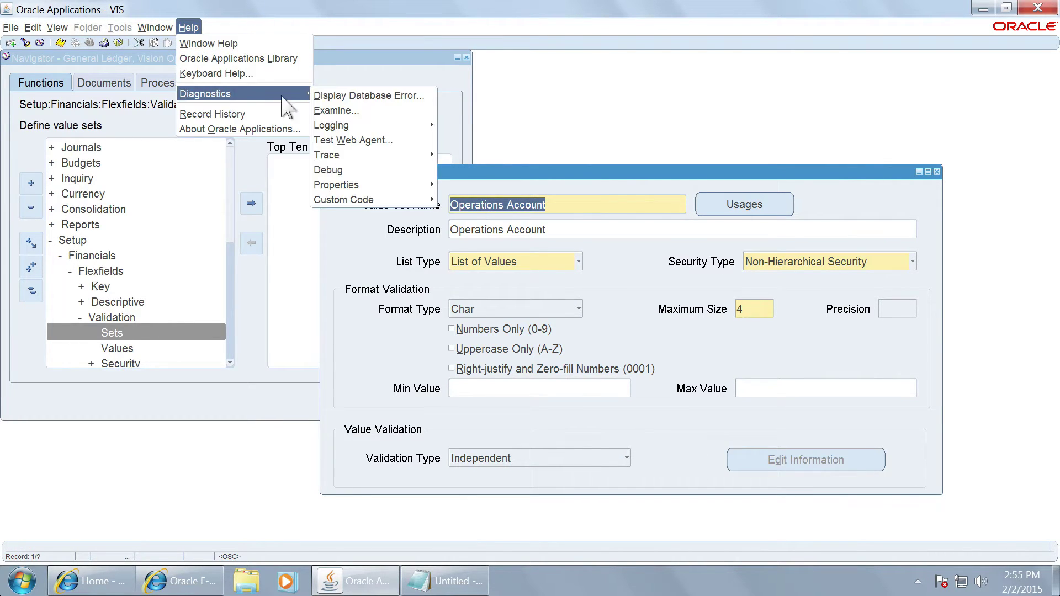
pyautogui.click(334, 107)
pyautogui.click(615, 268)
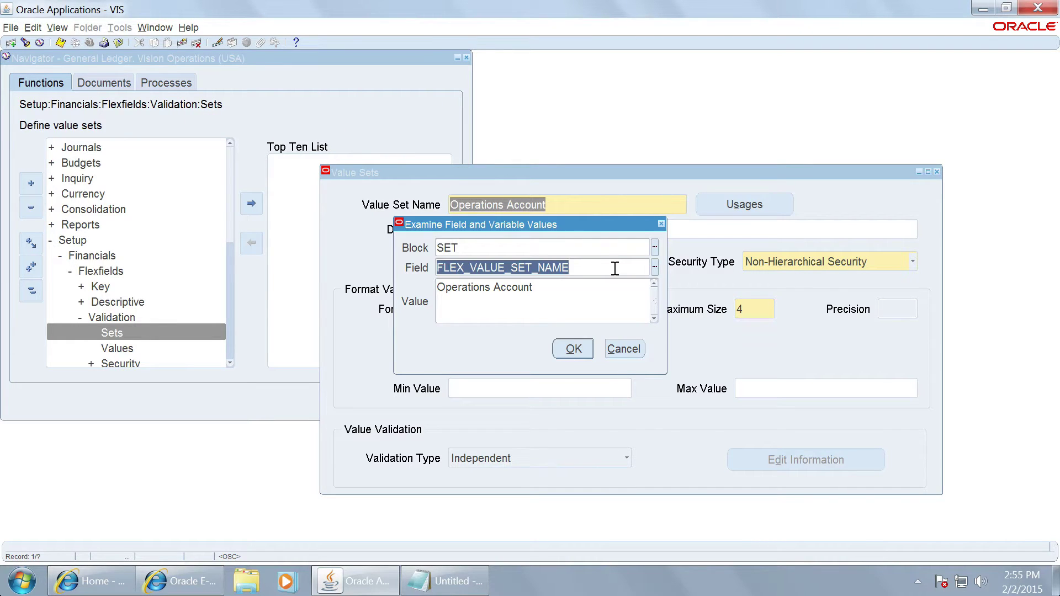
pyautogui.click(654, 268)
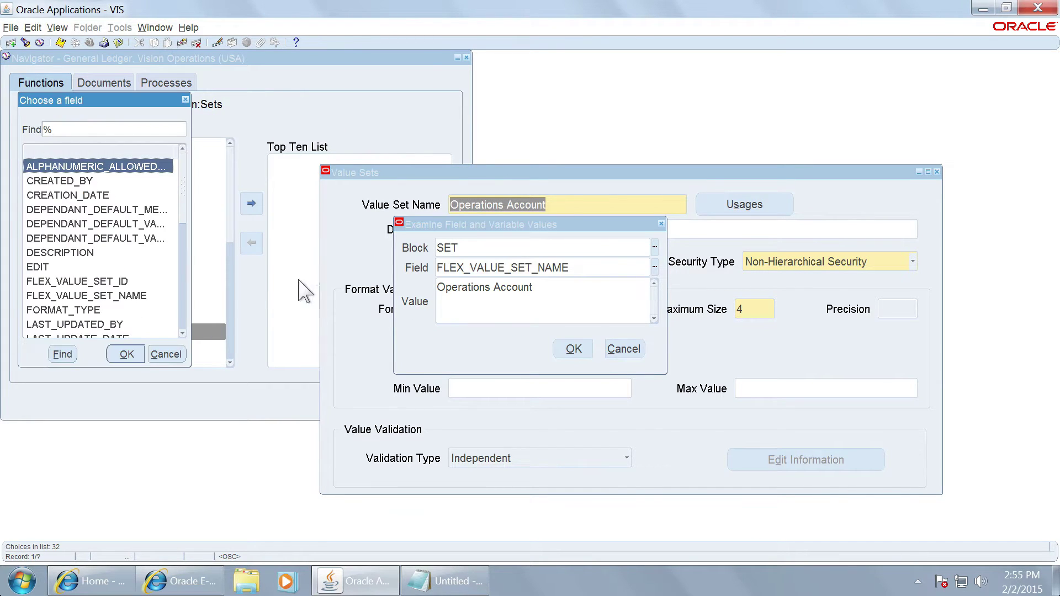
pyautogui.write('f')
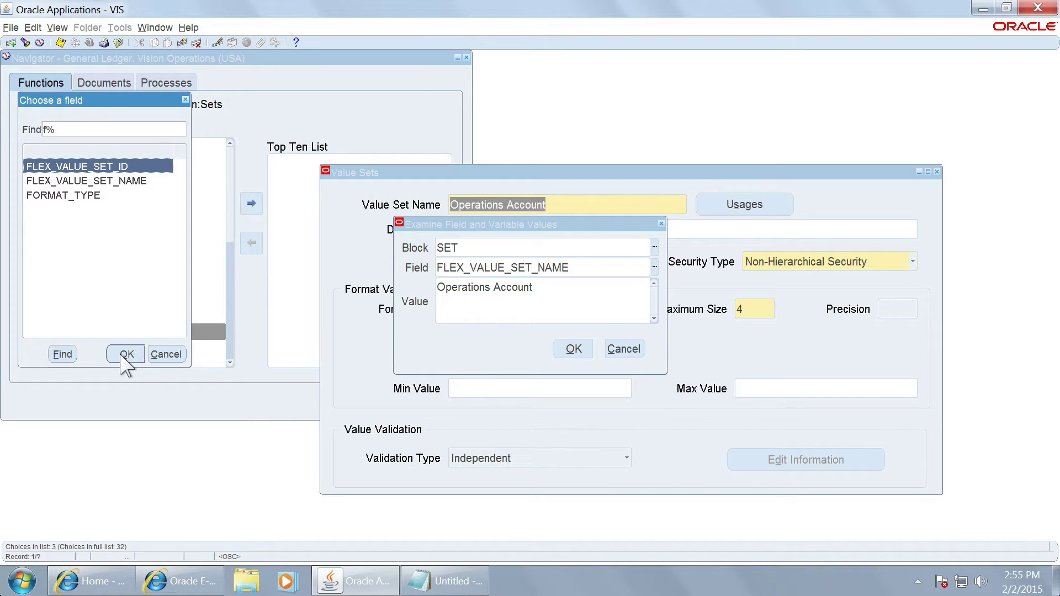
pyautogui.click(122, 355)
pyautogui.moveTo(495, 288); pyautogui.dragTo(423, 282)
pyautogui.hotkey('ctrl', 'c')
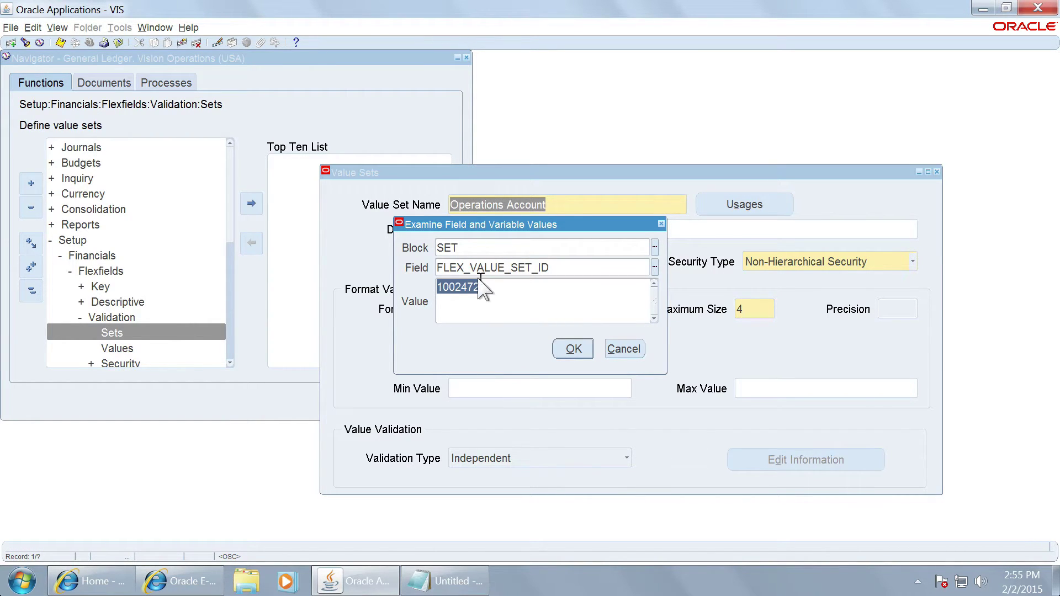
pyautogui.click(444, 581)
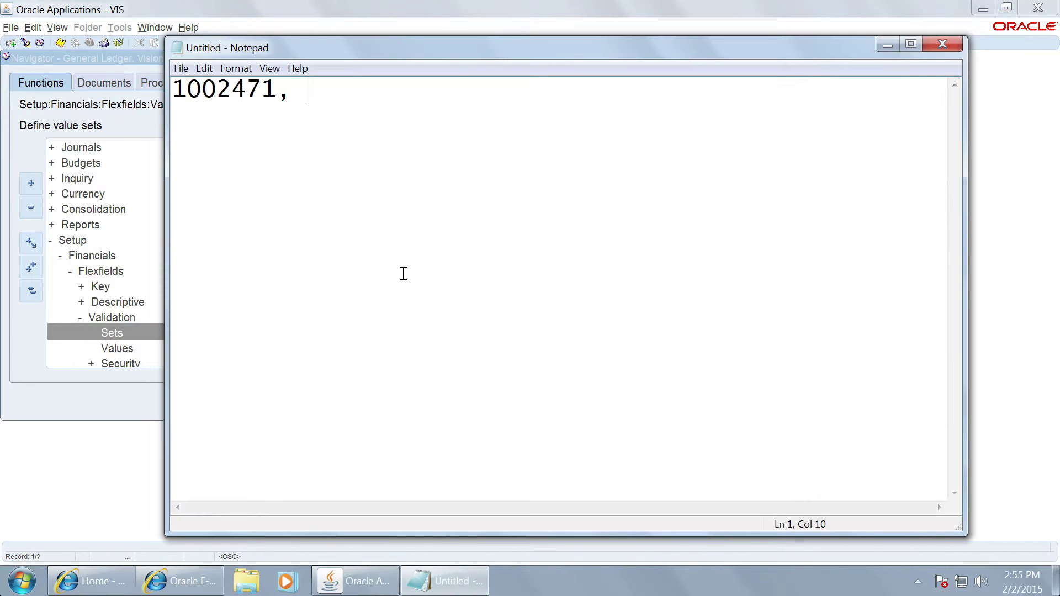
pyautogui.hotkey('ctrl', 'v')
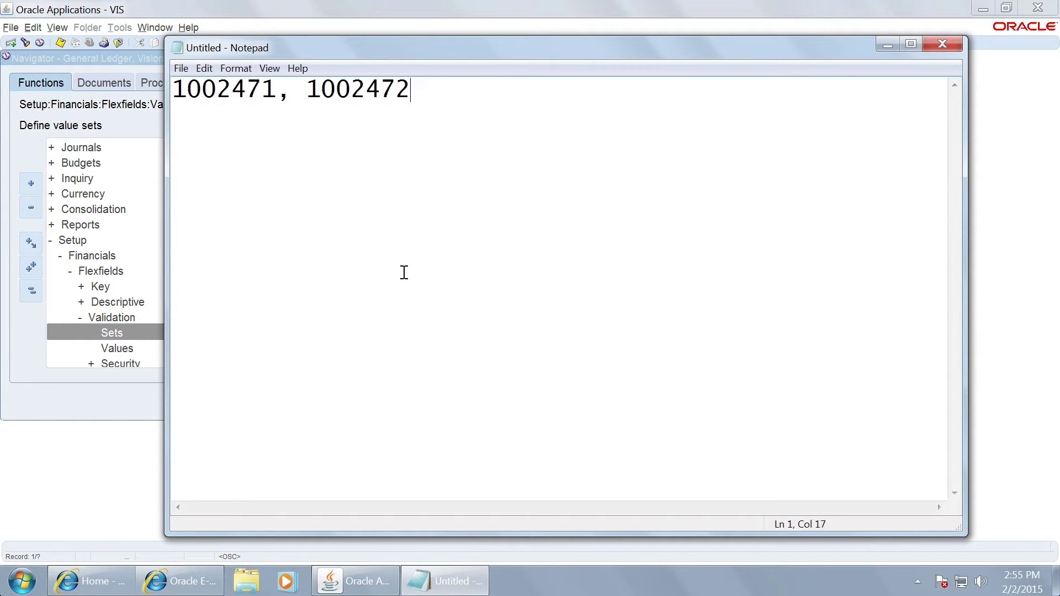
pyautogui.hotkey('ctrl', 'a')
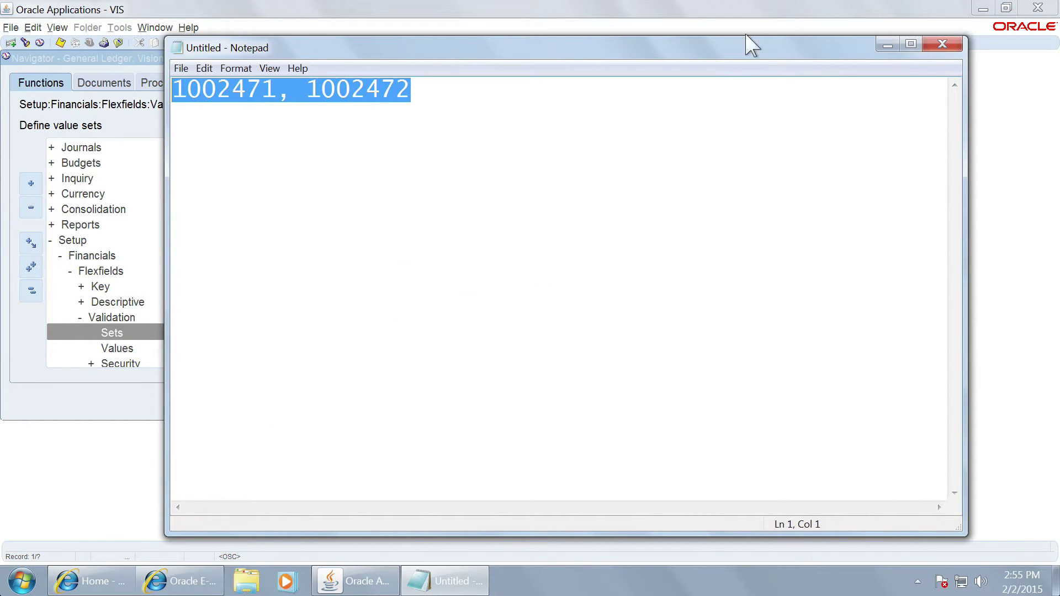
# Step: Close the examiner and Value Sets form, exit the forms session and log out
pyautogui.click(887, 44)
pyautogui.click(619, 352)
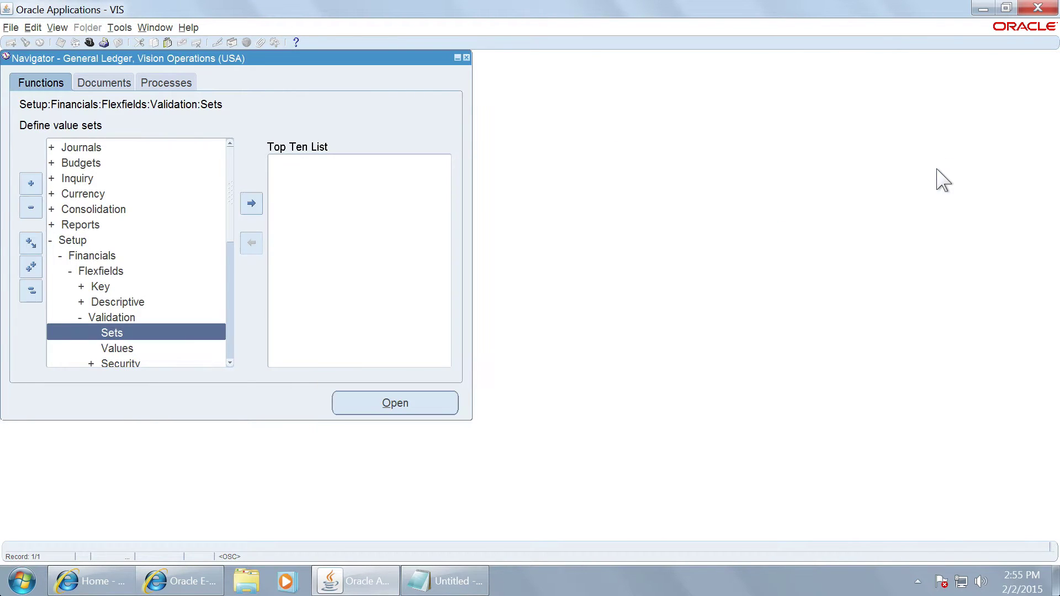
pyautogui.click(937, 172)
pyautogui.click(1037, 7)
pyautogui.click(520, 319)
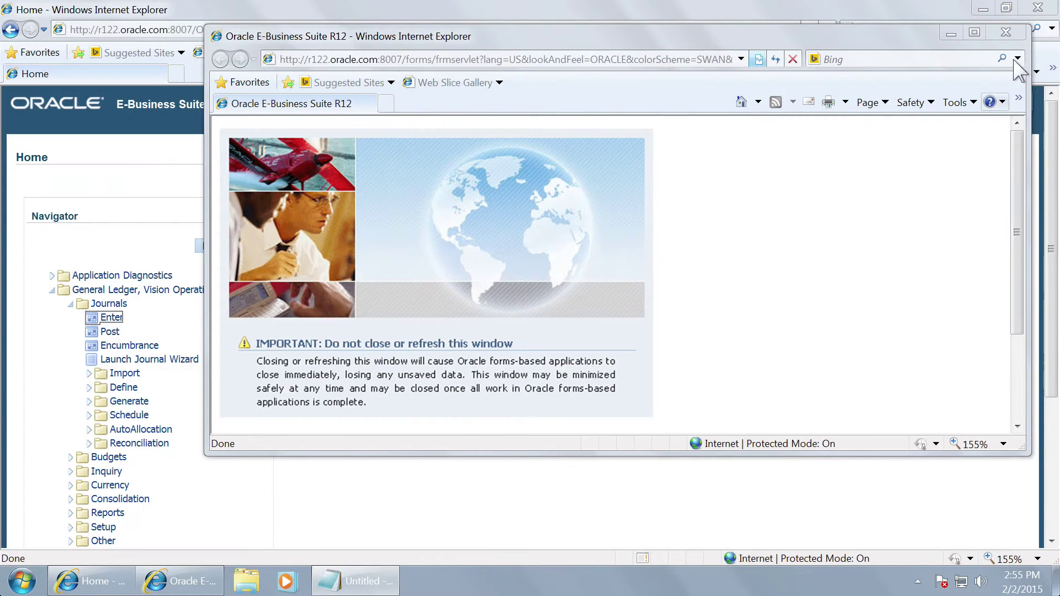
pyautogui.click(1006, 33)
pyautogui.click(1020, 102)
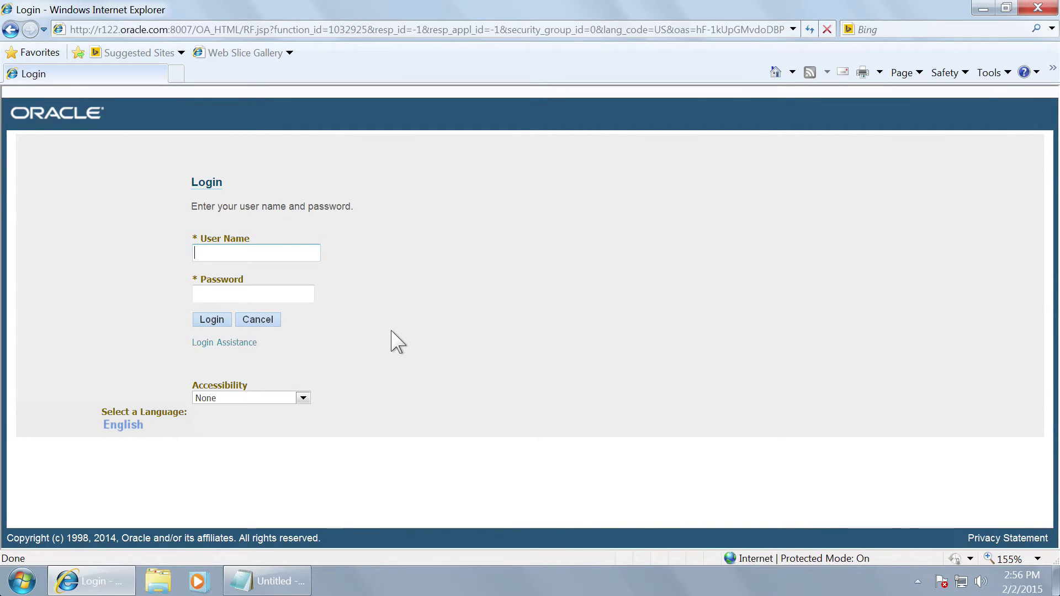
# Step: Sign in as the system administrator
pyautogui.write('SYSADMIN')
pyautogui.press('Tab')
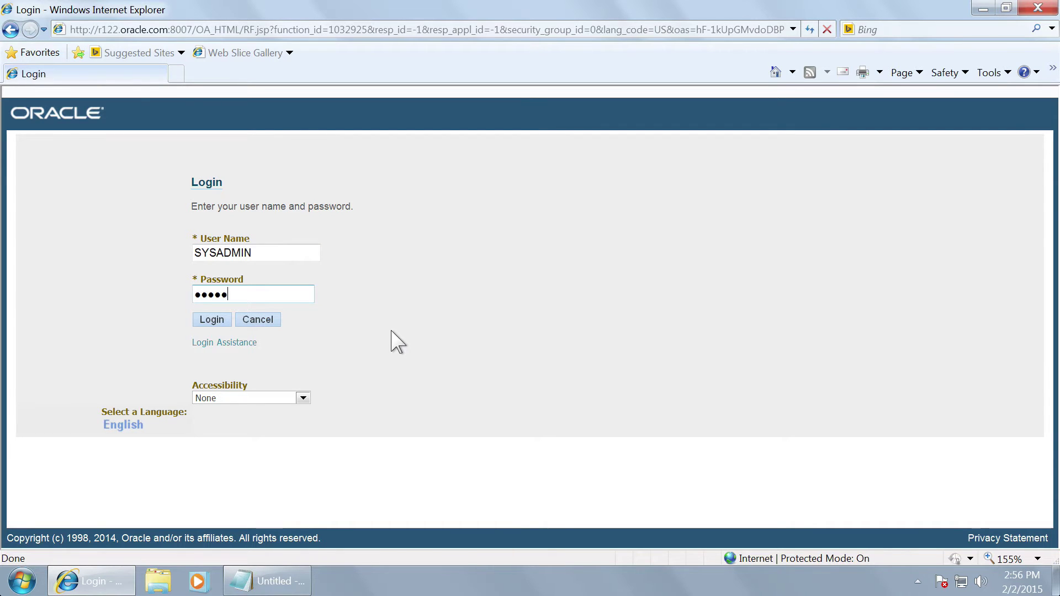
pyautogui.click(197, 319)
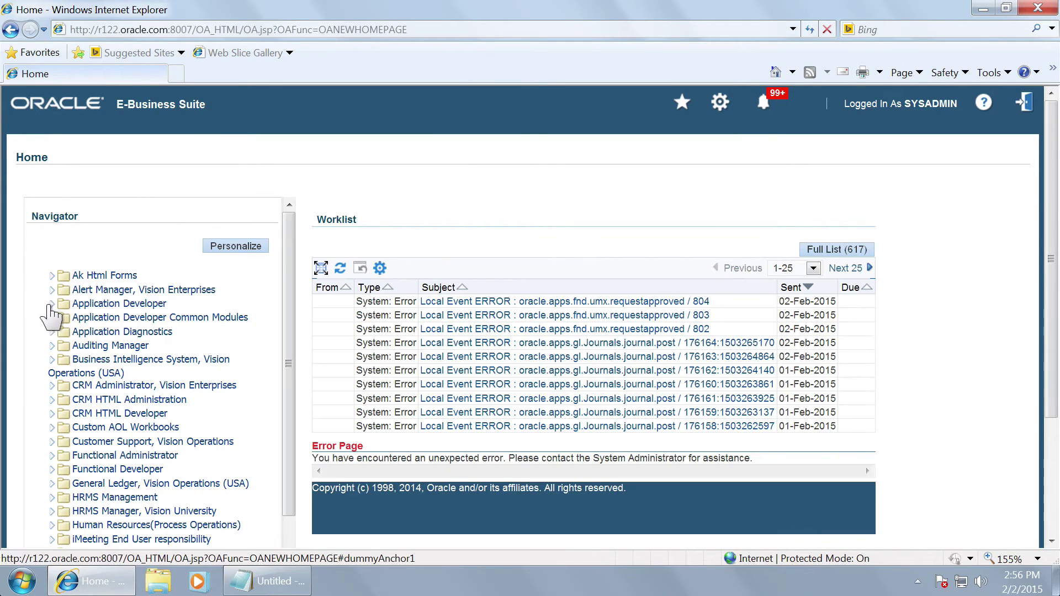
# Step: Expand the Application Developer responsibility, leaving the preferences page unchanged
pyautogui.click(51, 308)
pyautogui.click(50, 309)
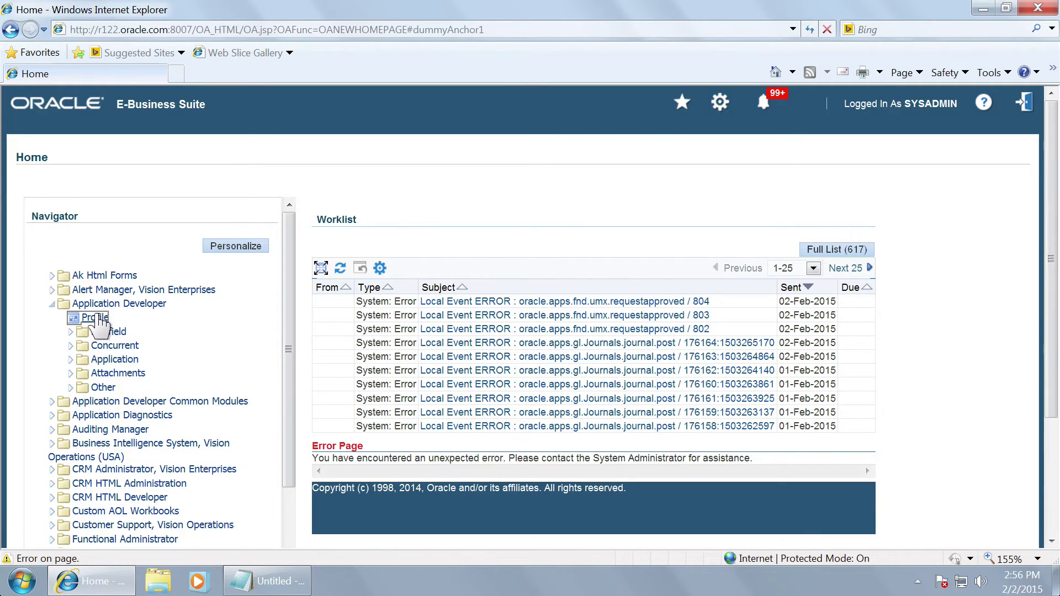
pyautogui.click(720, 104)
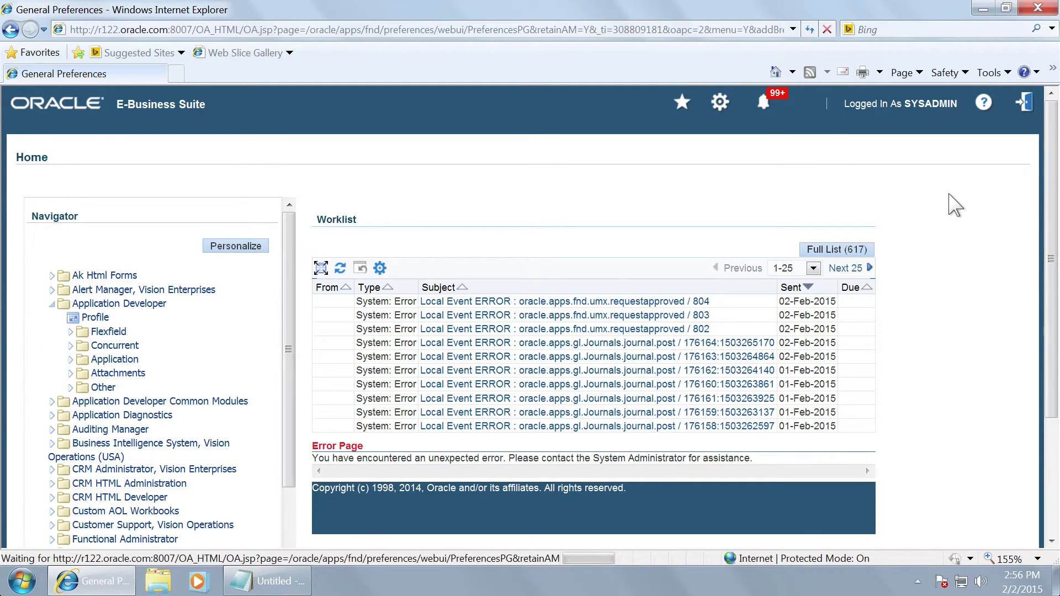
pyautogui.click(881, 181)
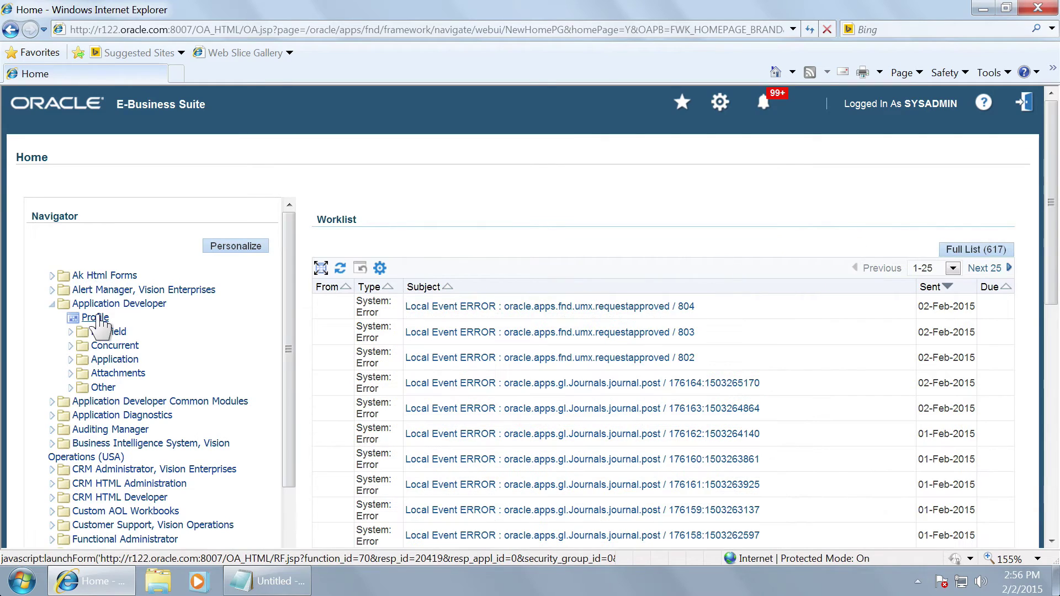
# Step: Close the Profiles form and switch the responsibility to Functional Developer
pyautogui.click(94, 318)
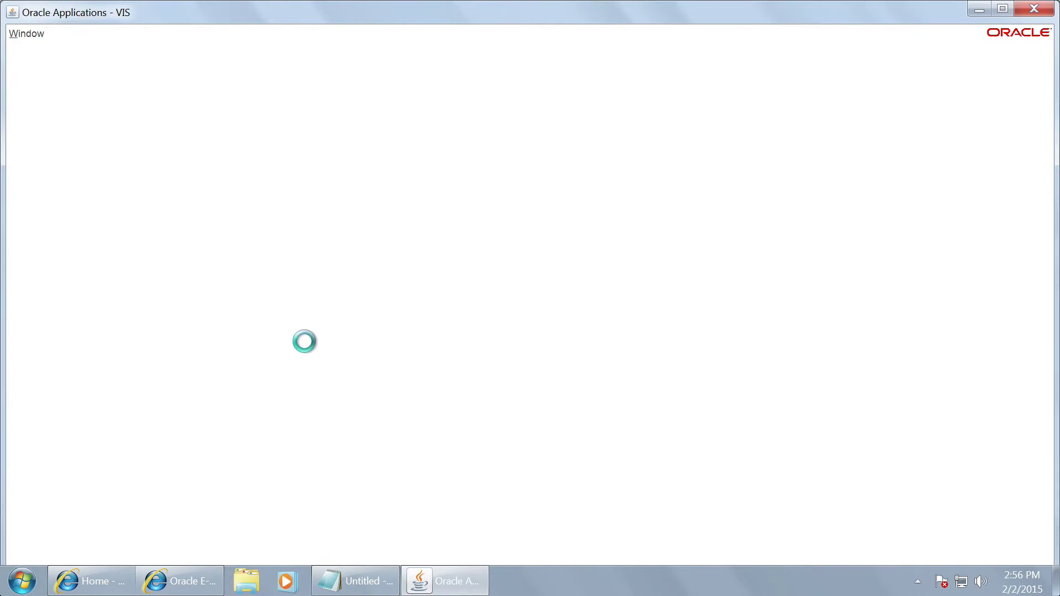
pyautogui.click(1006, 8)
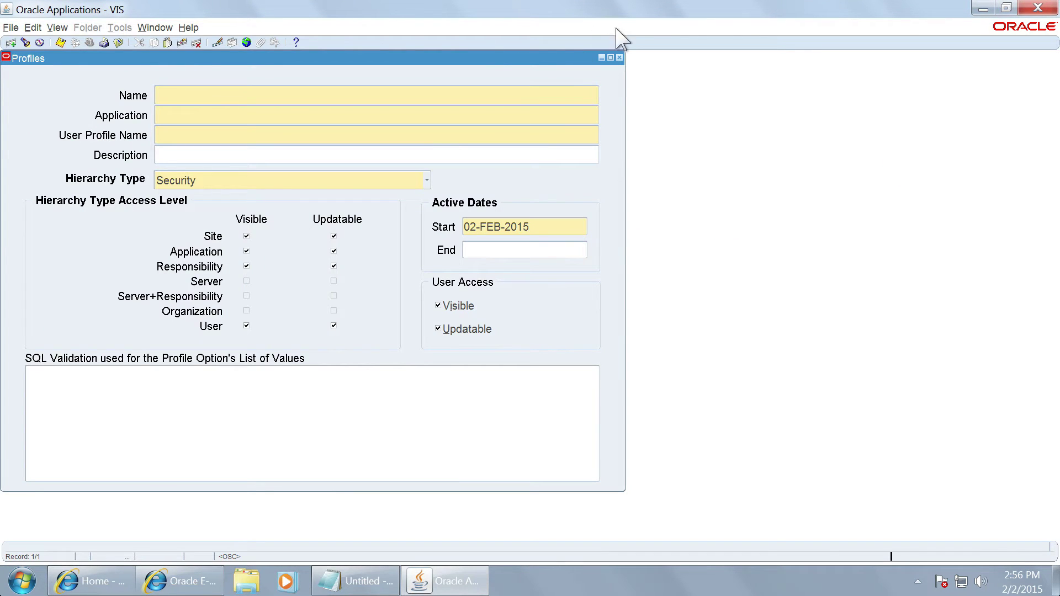
pyautogui.click(620, 58)
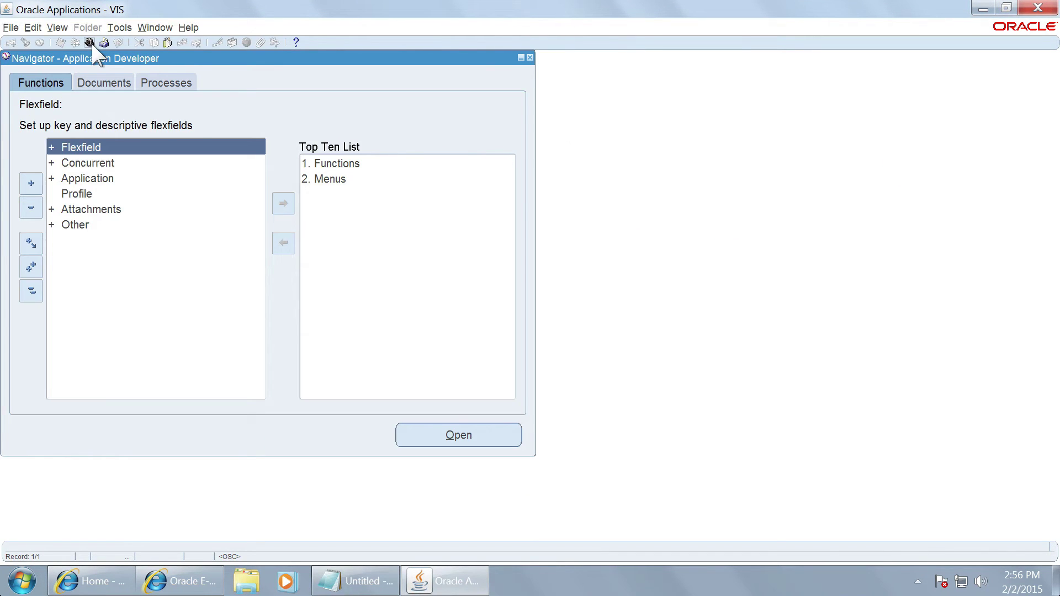
pyautogui.click(89, 42)
pyautogui.write('functional %')
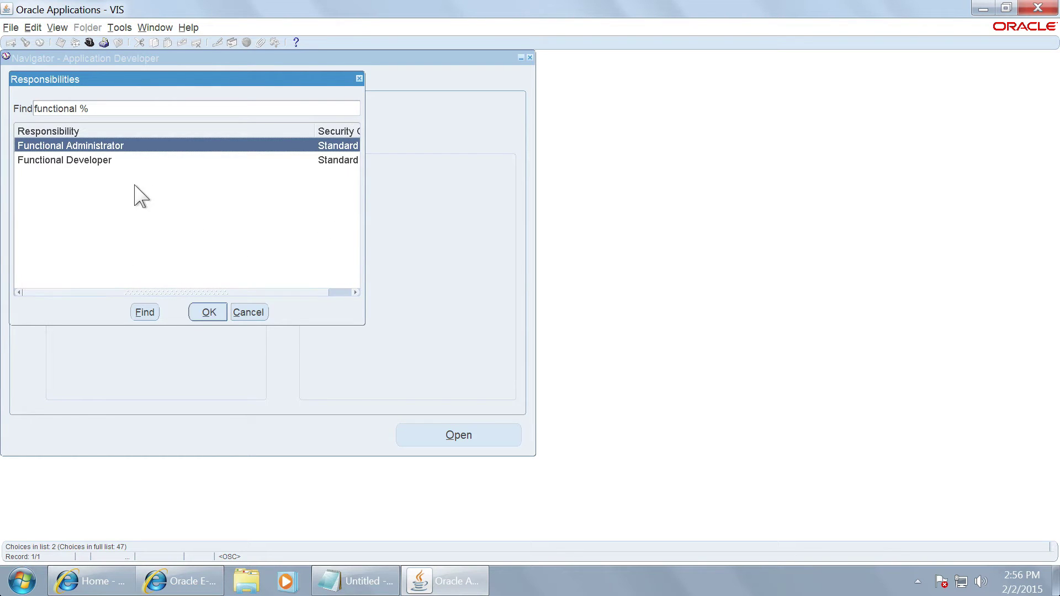
pyautogui.click(98, 166)
pyautogui.click(207, 312)
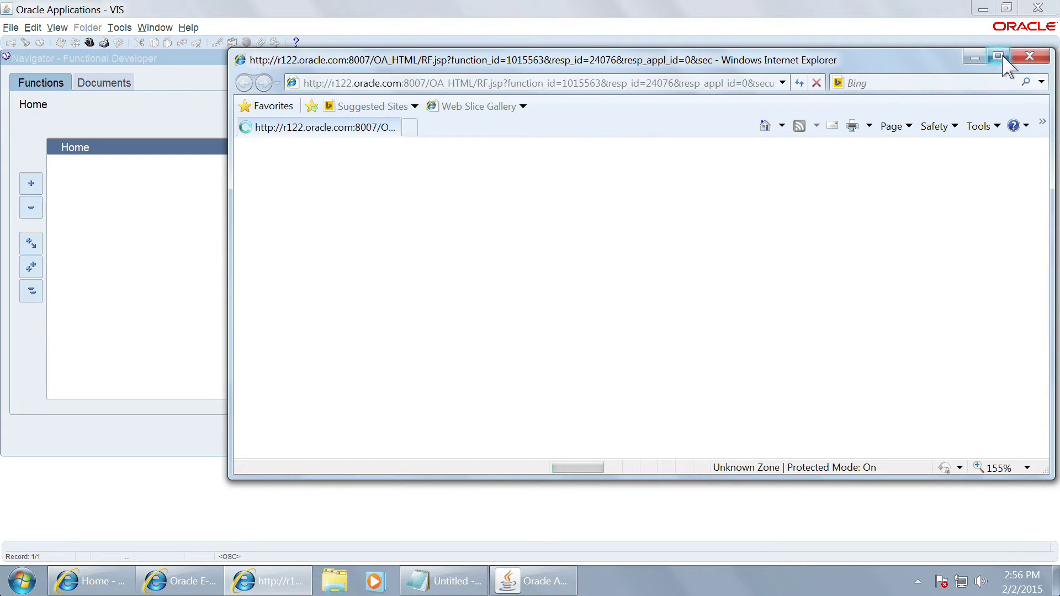
# Step: Search Objects for 'Flex%' and open FND_FLEX_VSET_OBJECT for update
pyautogui.click(1005, 60)
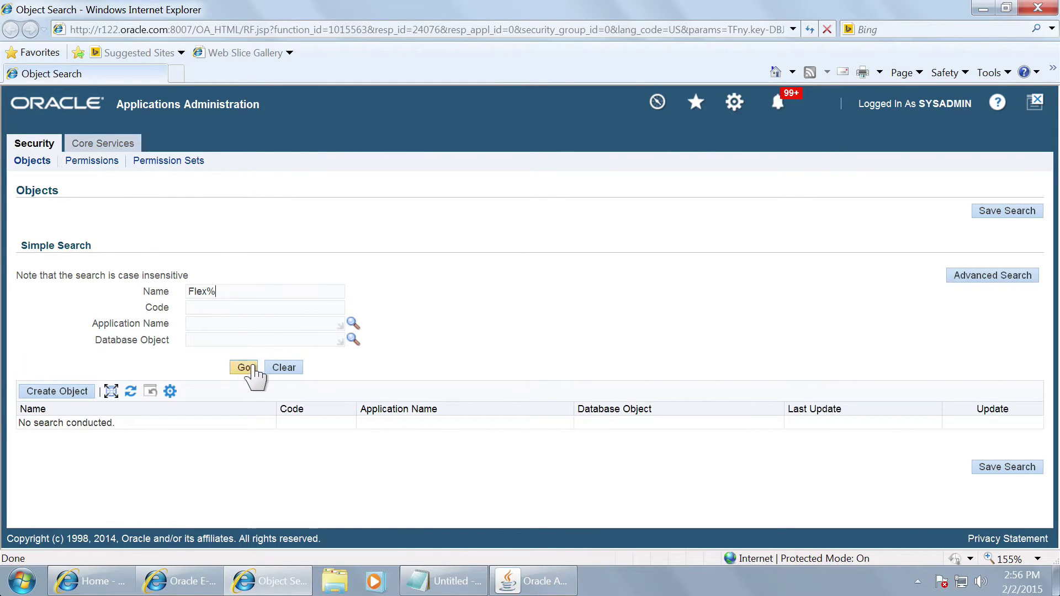
pyautogui.click(248, 369)
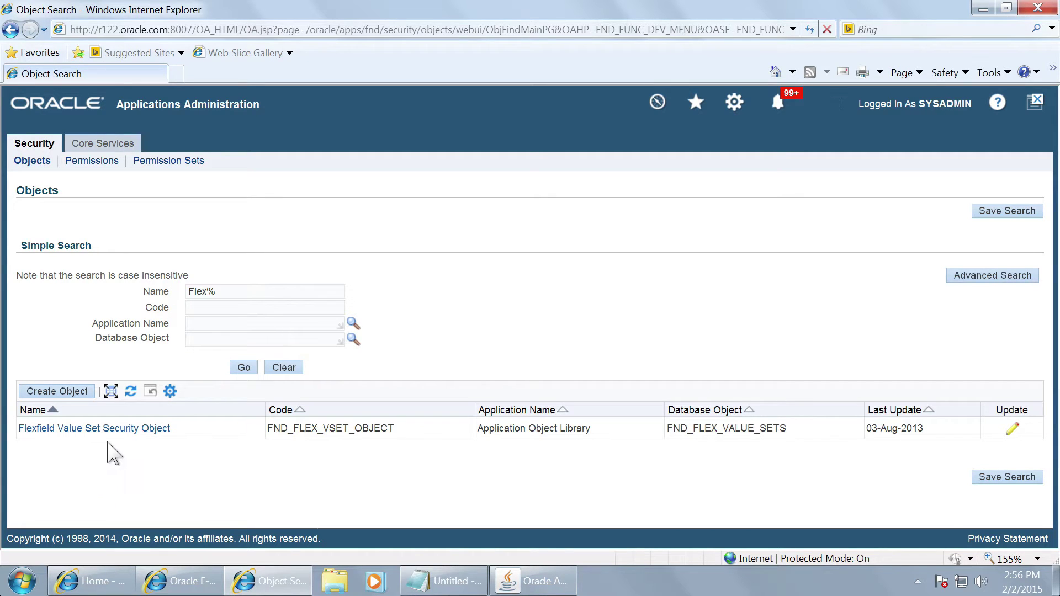
pyautogui.click(1013, 430)
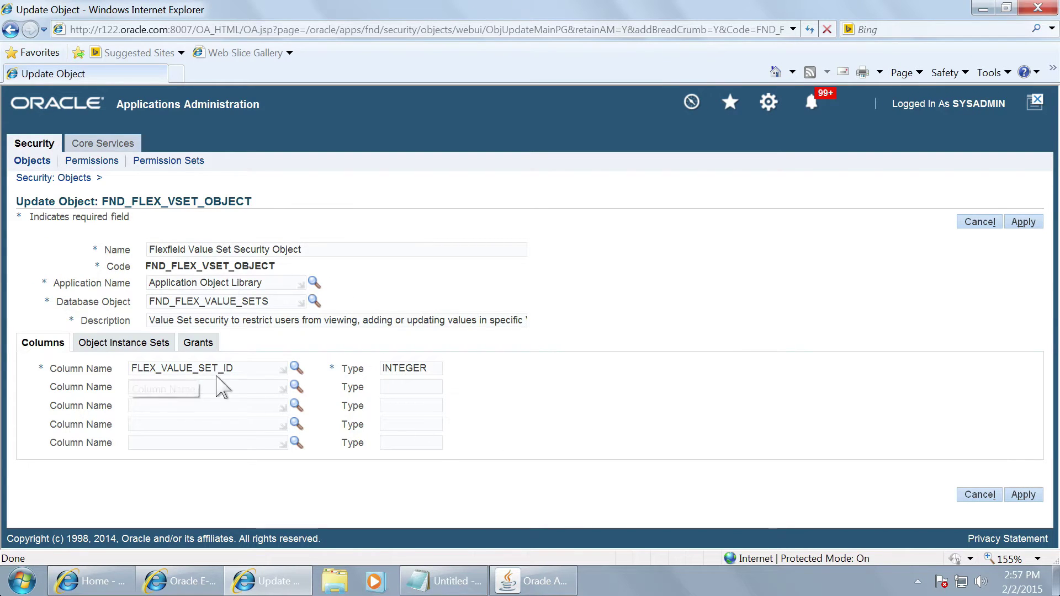
# Step: Review FND_FLEX_VSET_OBJECT's instance sets, opening the first set's Update page and cancelling back
pyautogui.moveTo(243, 370); pyautogui.dragTo(131, 371)
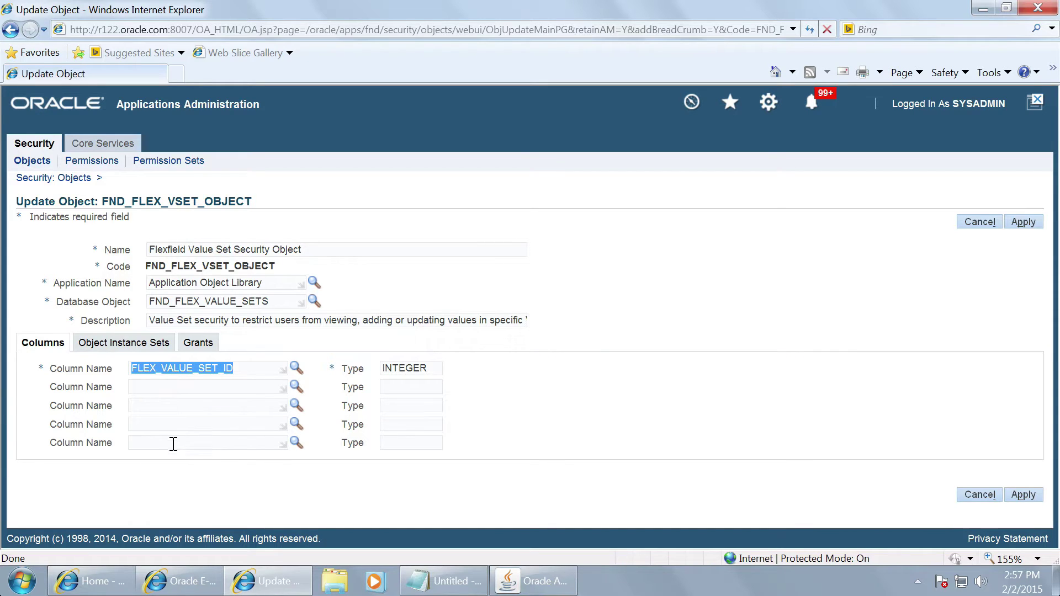
pyautogui.click(141, 347)
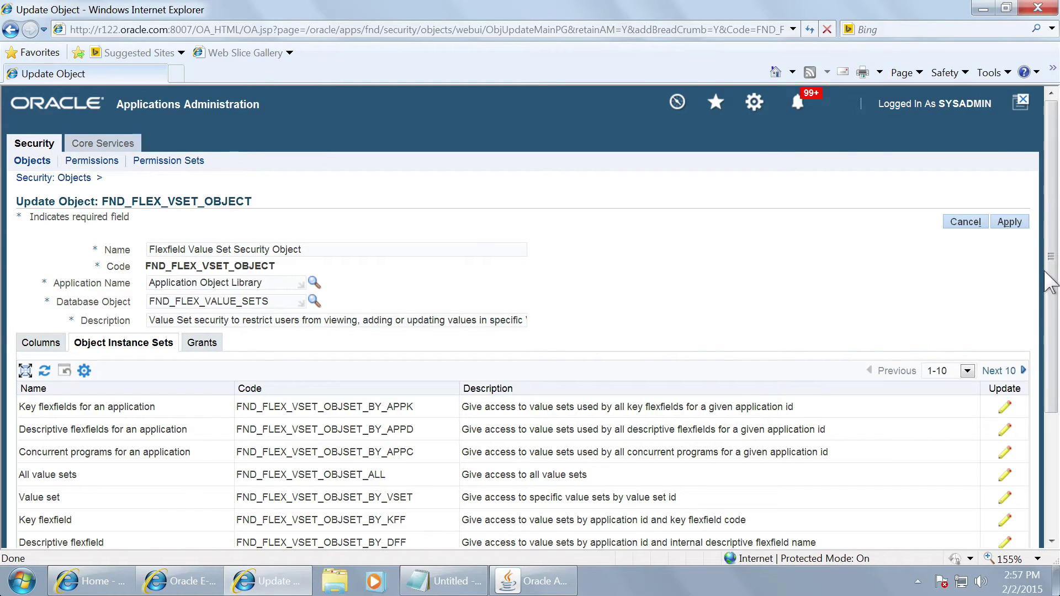
pyautogui.click(1004, 407)
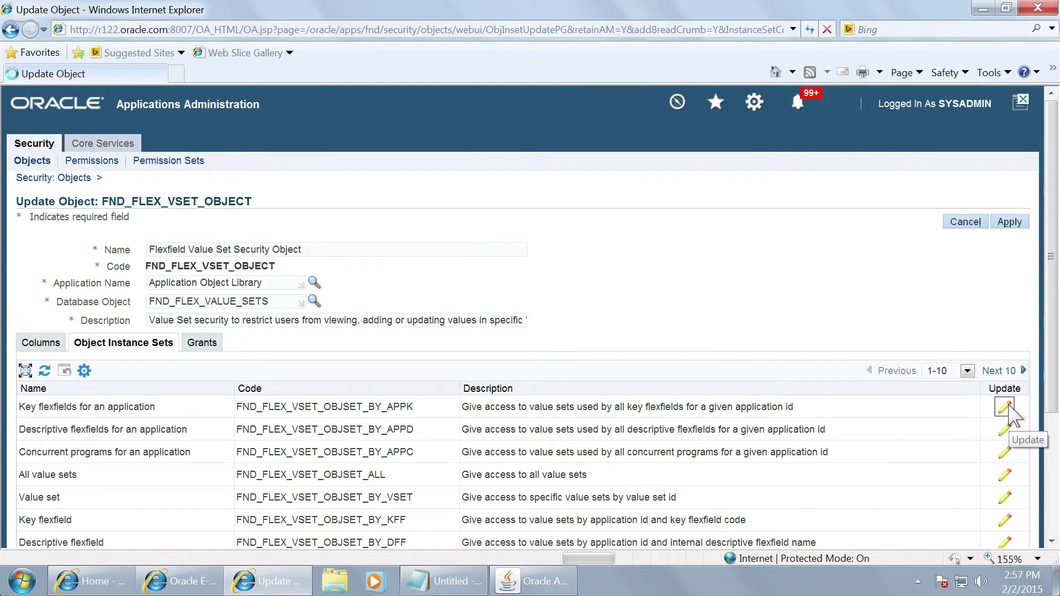
pyautogui.click(966, 221)
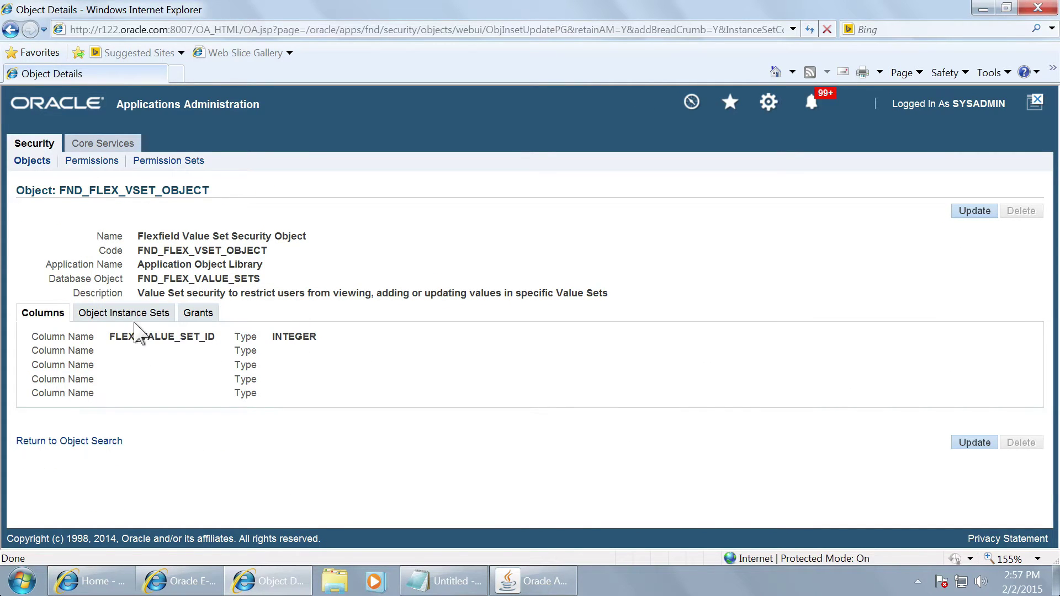
pyautogui.click(145, 318)
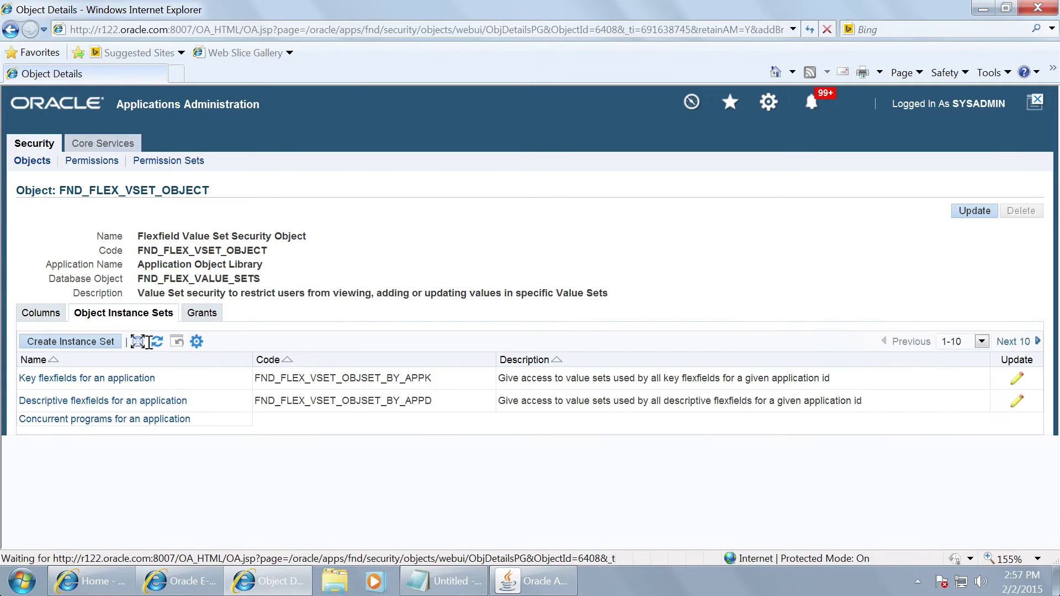
# Step: Name the new instance set 'DEMO Instance Set for Select VSETS' with code DEMO_OP_2_VSET and matching description
pyautogui.click(70, 342)
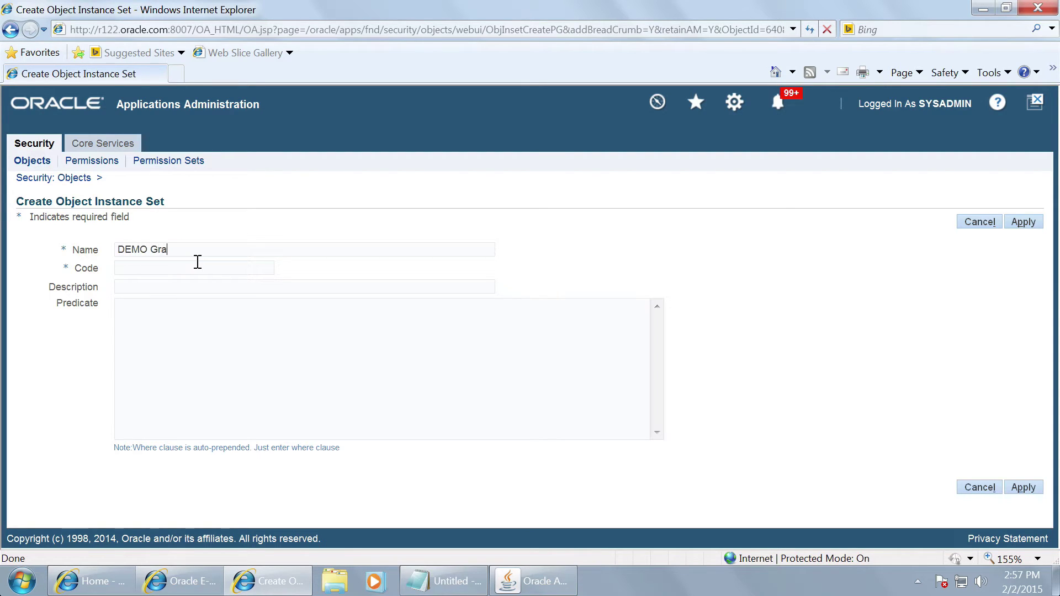
pyautogui.press('BackSpace')
pyautogui.write('Instance Set for Select VSETS')
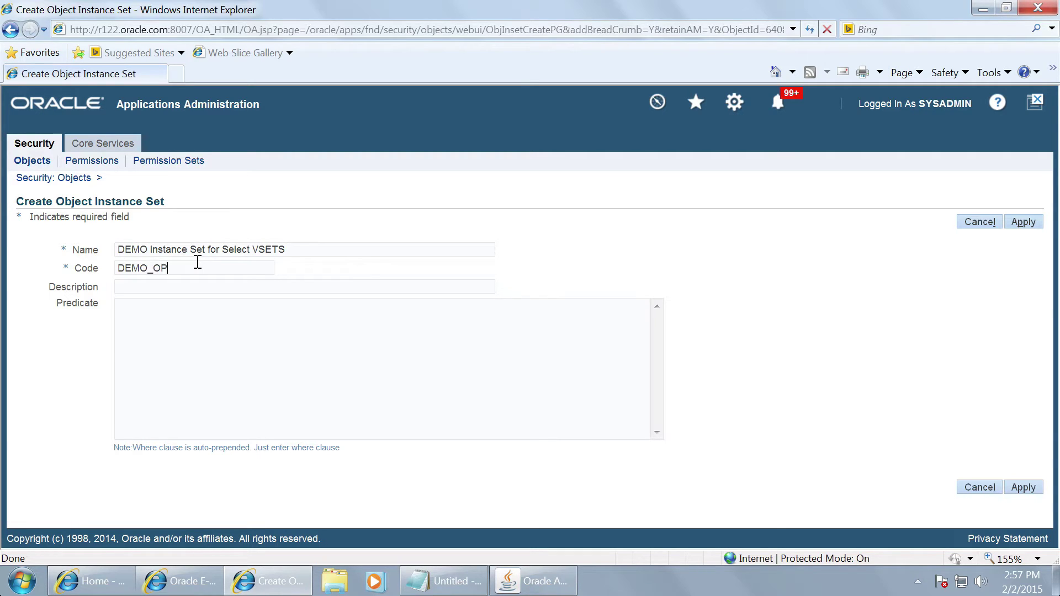
pyautogui.write('_V')
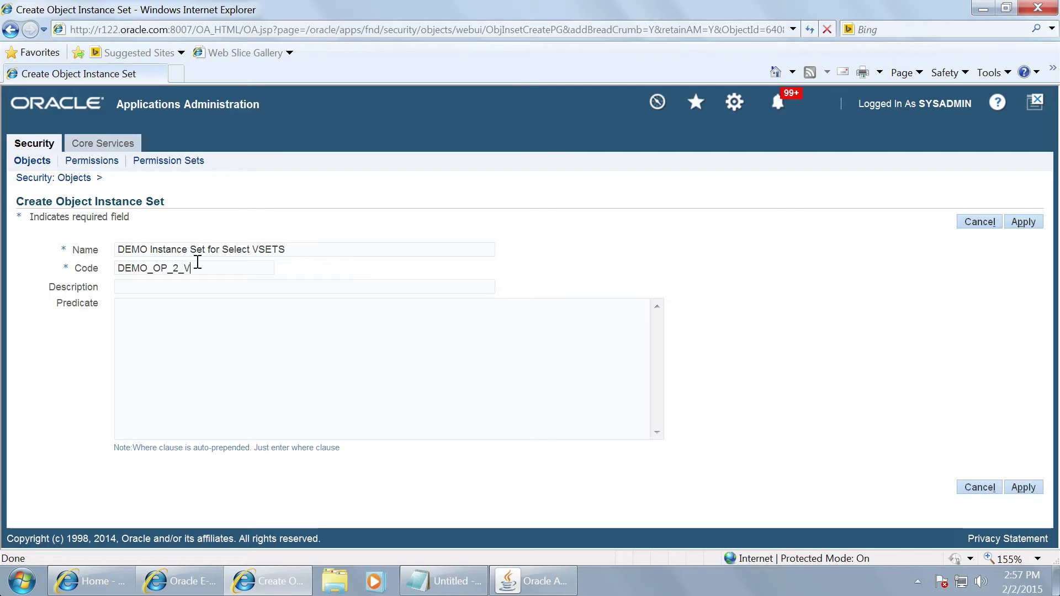
pyautogui.write('SET')
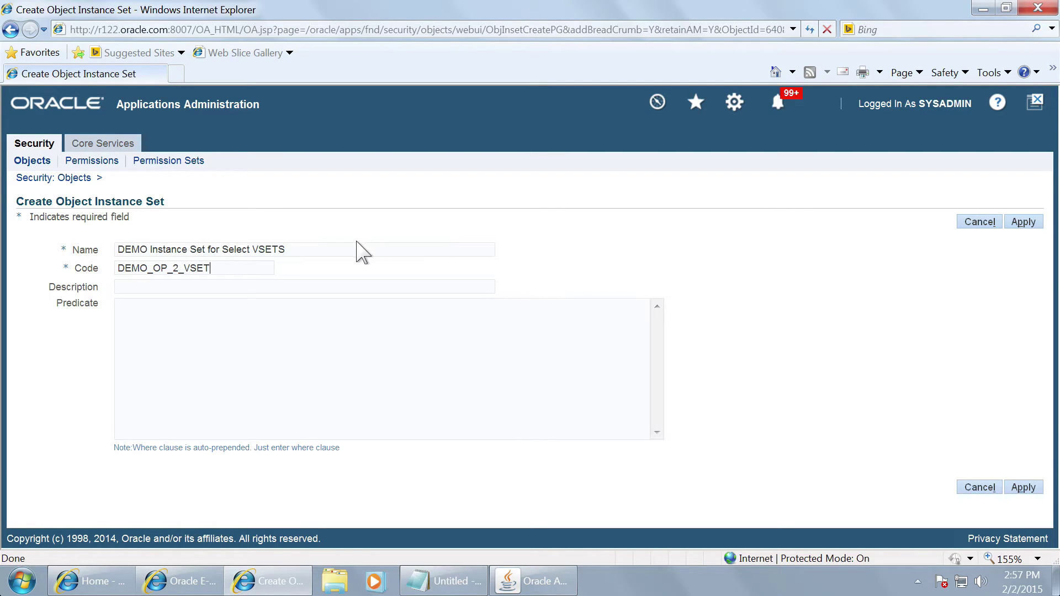
pyautogui.moveTo(286, 251); pyautogui.dragTo(49, 260)
pyautogui.hotkey('ctrl', 'c')
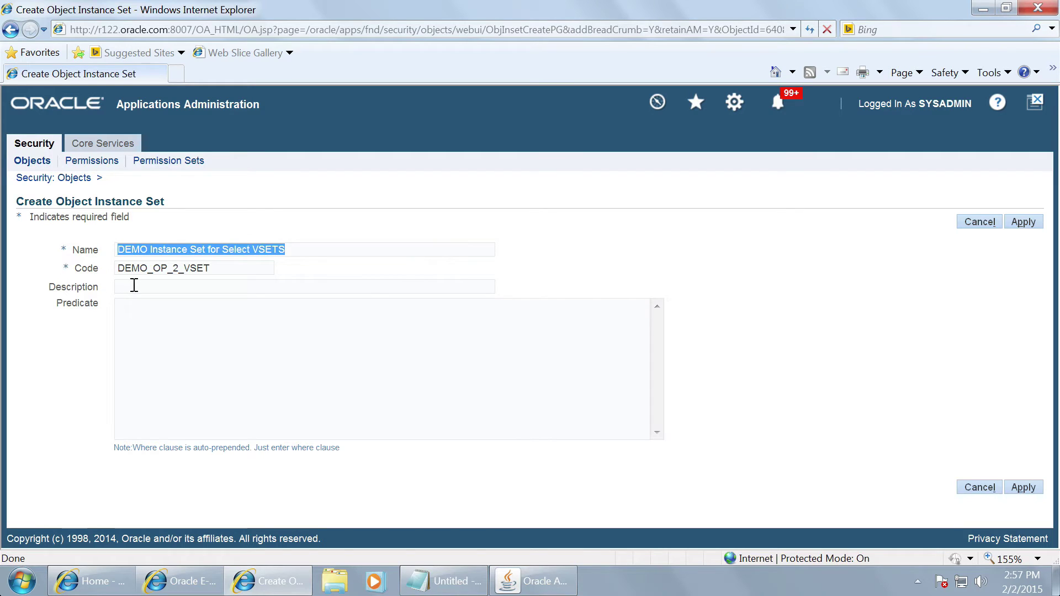
pyautogui.click(144, 290)
pyautogui.hotkey('ctrl', 'v')
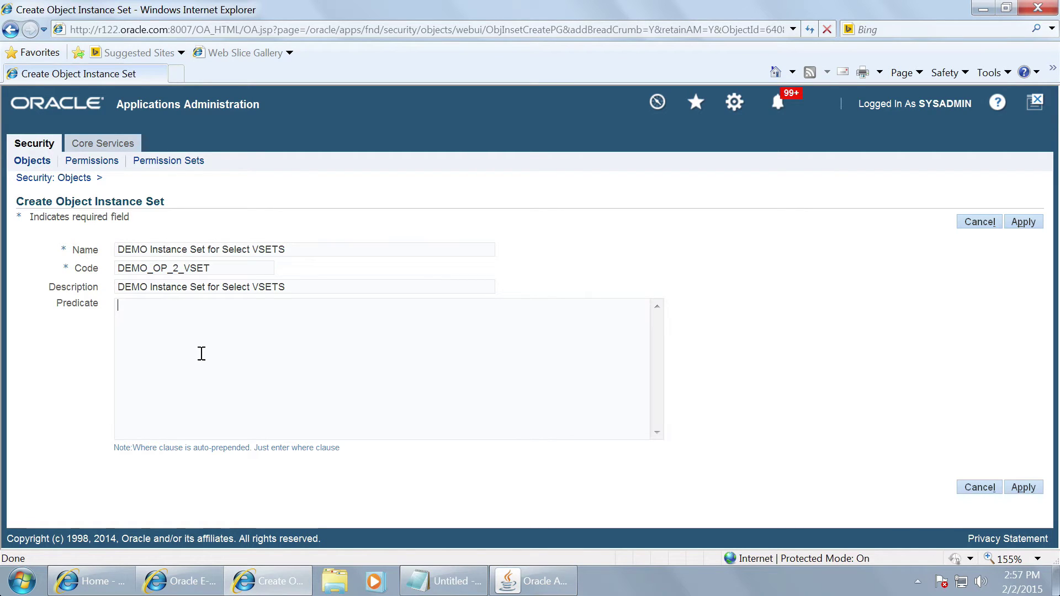
# Step: Set the predicate to Flex_value_set_ID in (1002471, 1002472), using IDs copied from Notepad, and apply
pyautogui.click(430, 582)
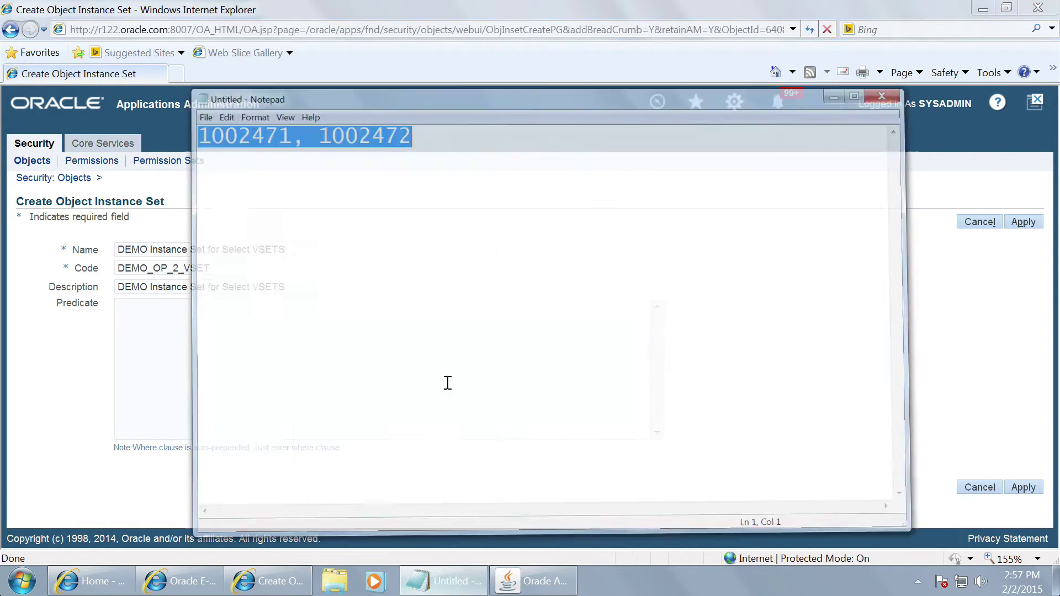
pyautogui.click(407, 89)
pyautogui.moveTo(408, 88); pyautogui.dragTo(49, 97)
pyautogui.hotkey('ctrl', 'c')
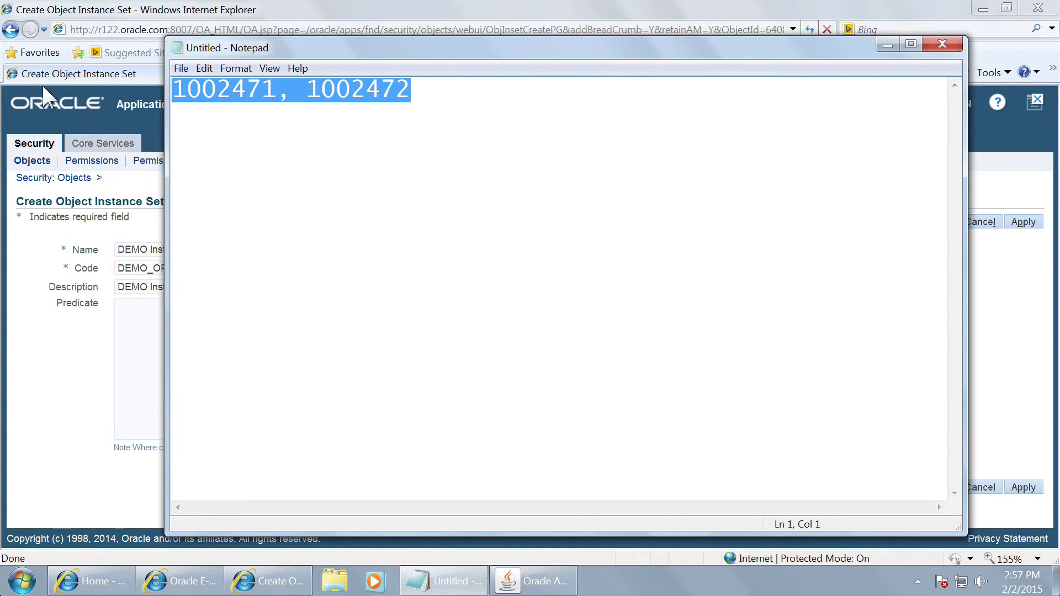
pyautogui.click(887, 45)
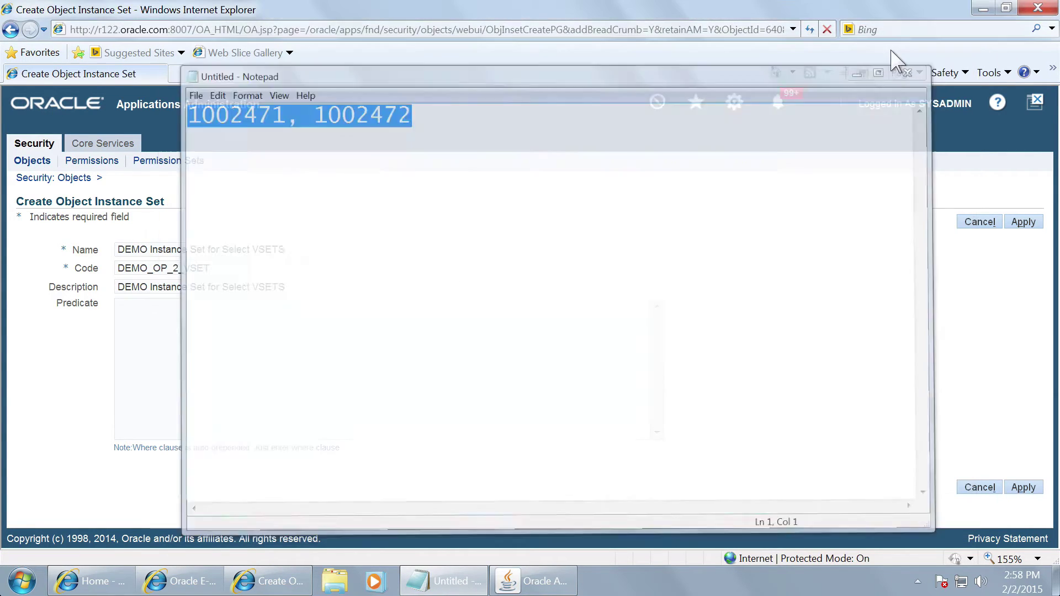
pyautogui.hotkey('ctrl', 'v')
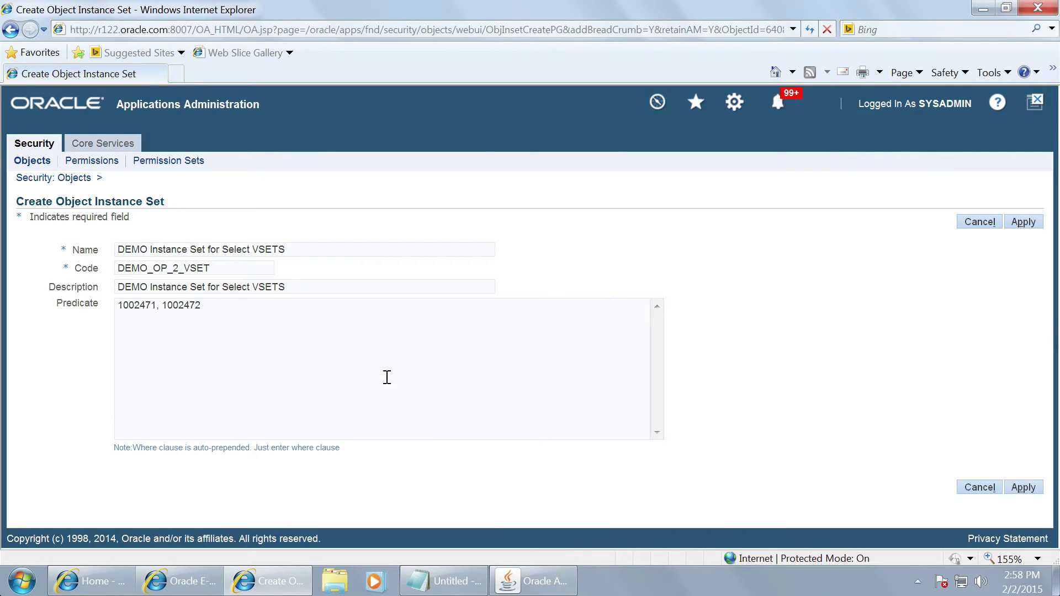
pyautogui.write('Flex_val')
pyautogui.write('ue_set_i')
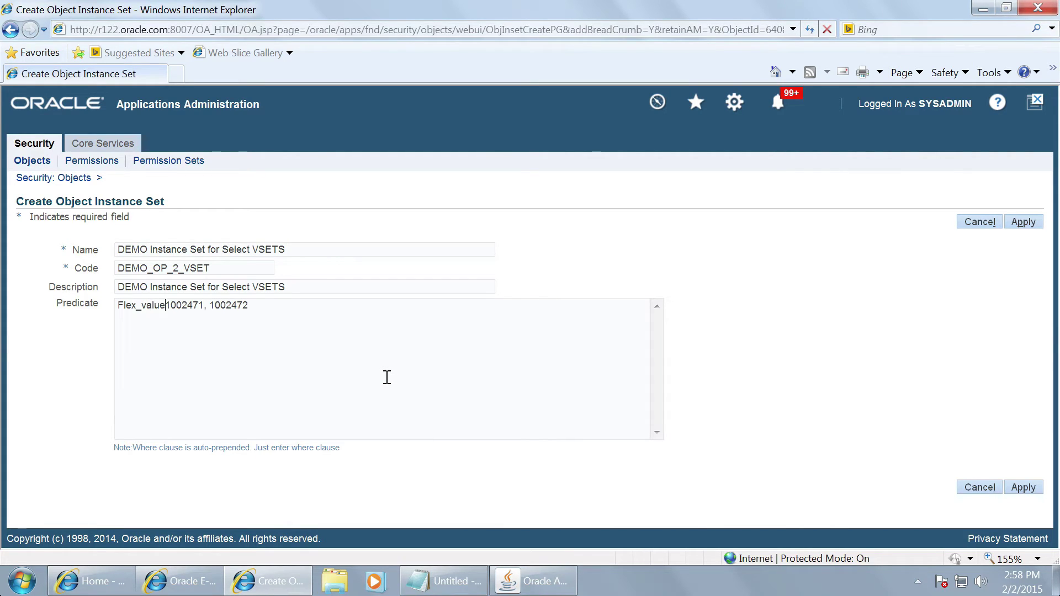
pyautogui.write('D in (')
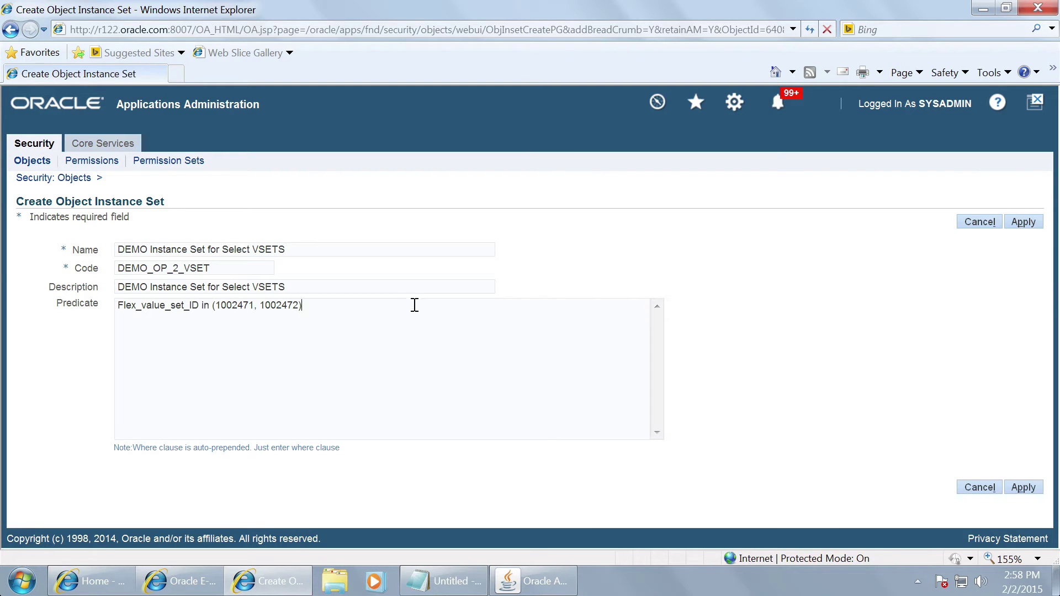
pyautogui.click(1023, 224)
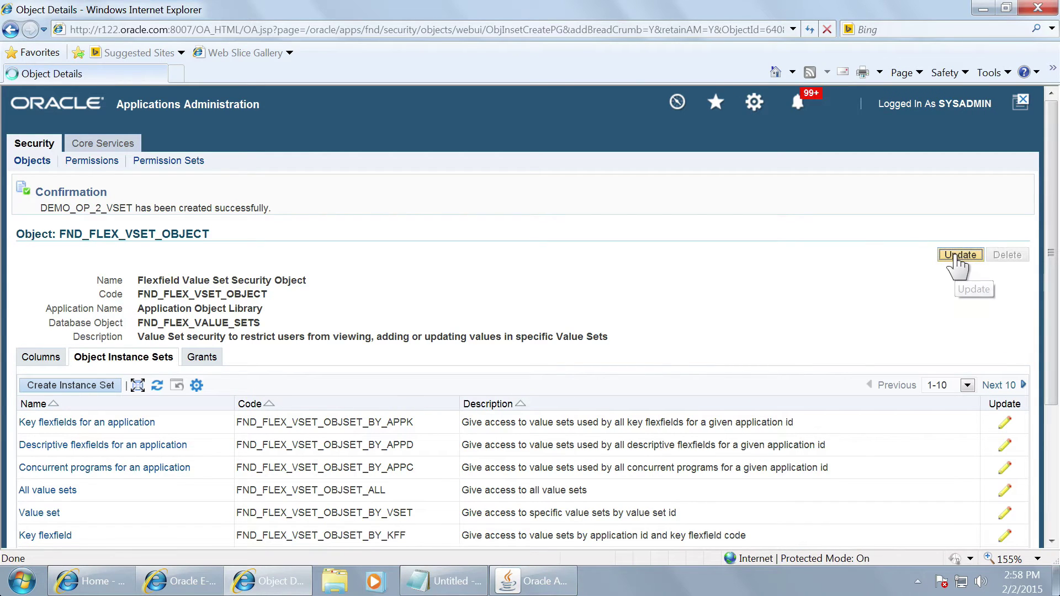
# Step: Update FND_FLEX_VSET_OBJECT, confirm DEMO_OP_2_VSET on the next page of instance sets, and apply
pyautogui.click(957, 257)
pyautogui.scroll(-5, 449, 339)
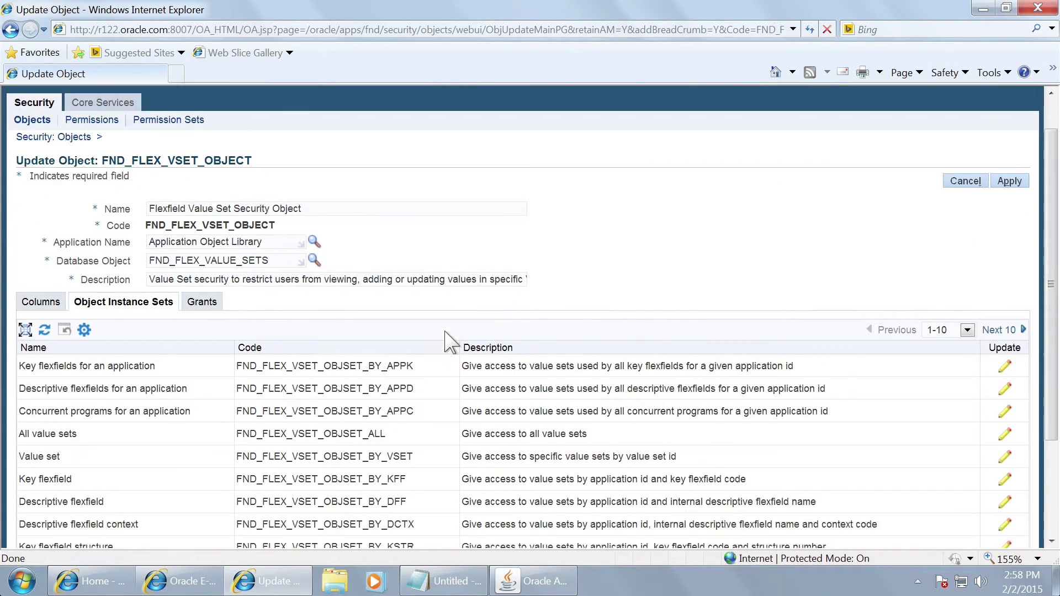
pyautogui.click(1012, 194)
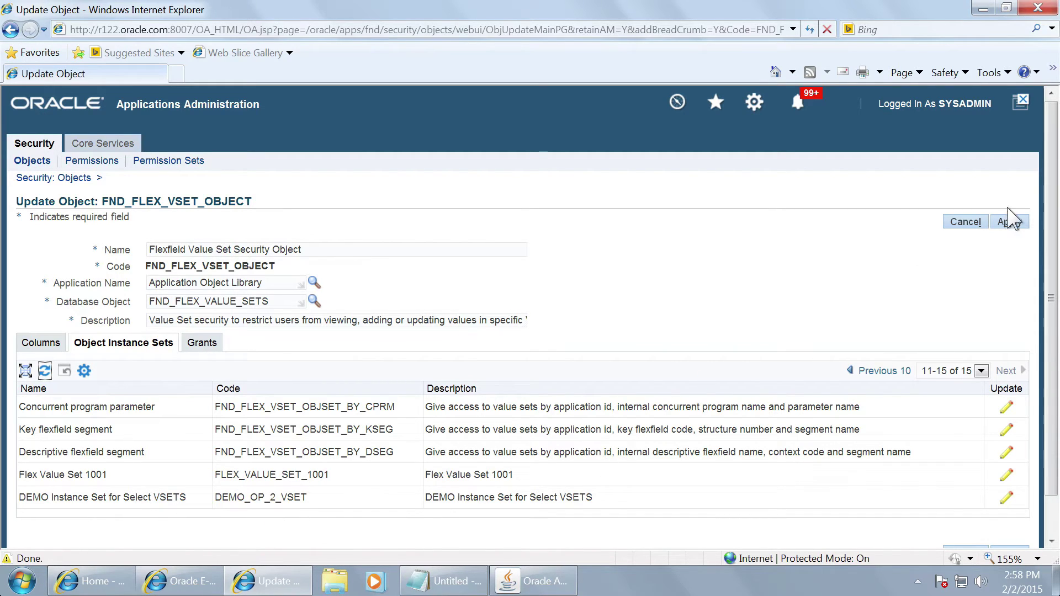
pyautogui.click(1006, 223)
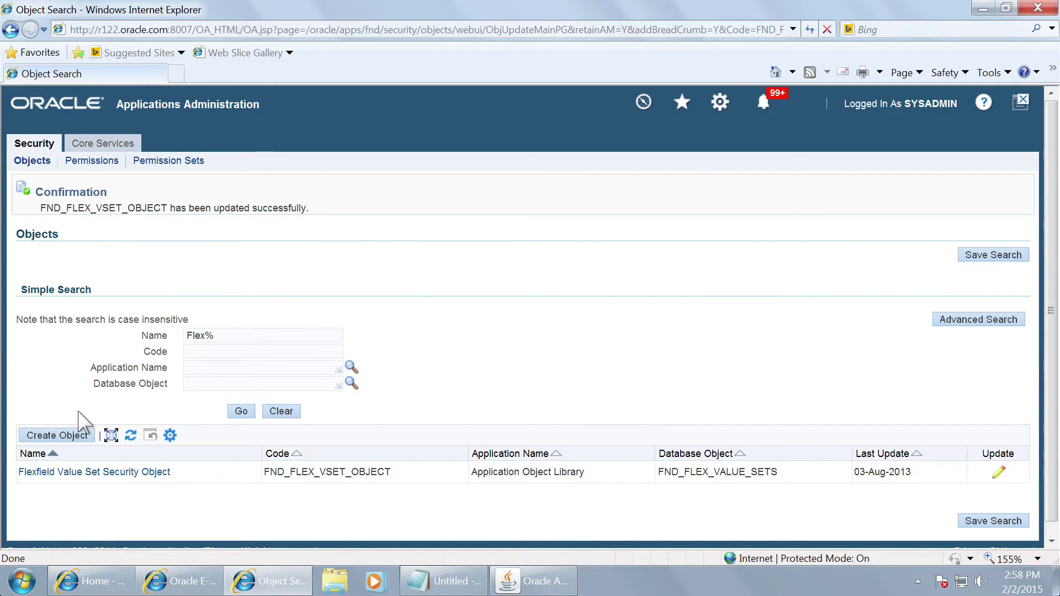
# Step: Switch the forms window to the User Management responsibility and launch Roles & Role Inheritance
pyautogui.click(525, 584)
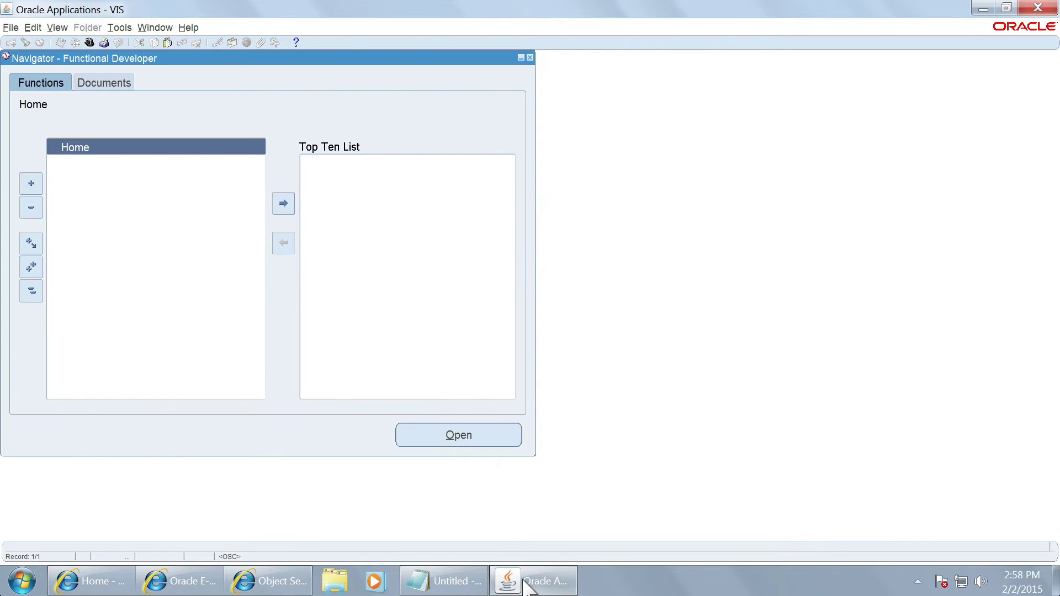
pyautogui.click(90, 42)
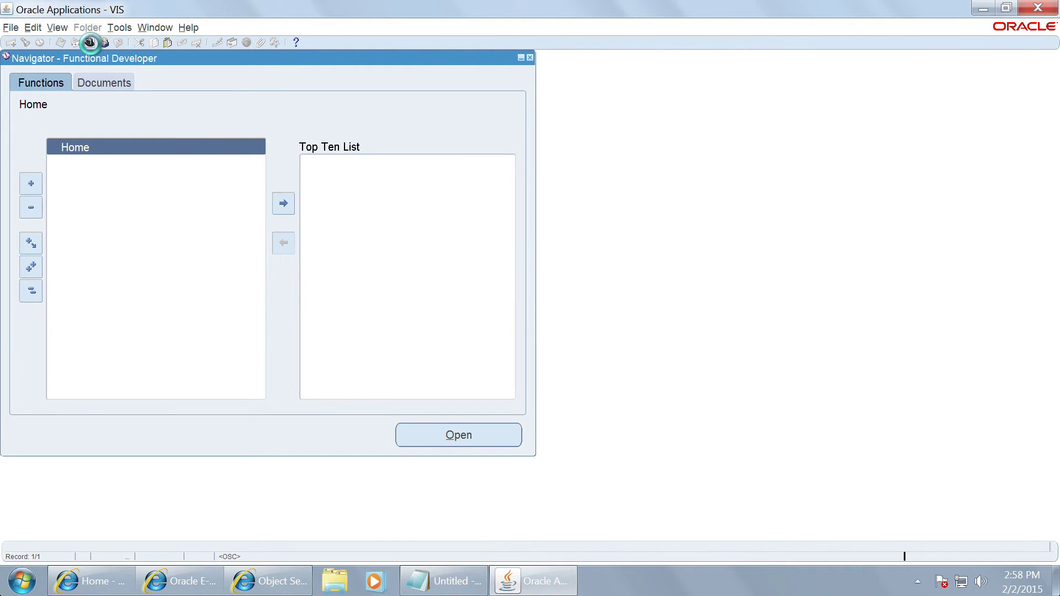
pyautogui.write('functional %')
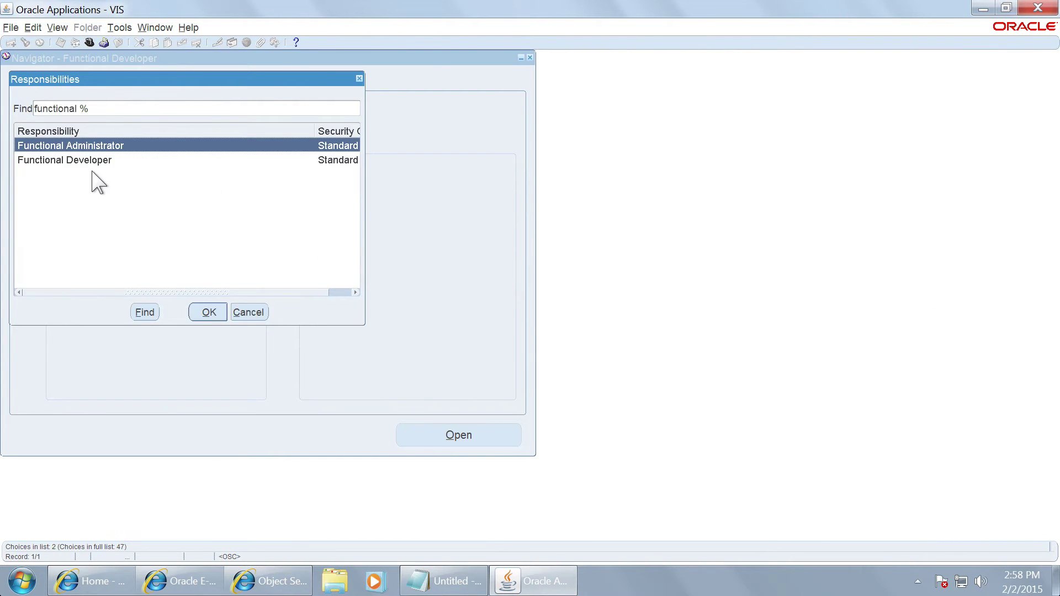
pyautogui.press('Return')
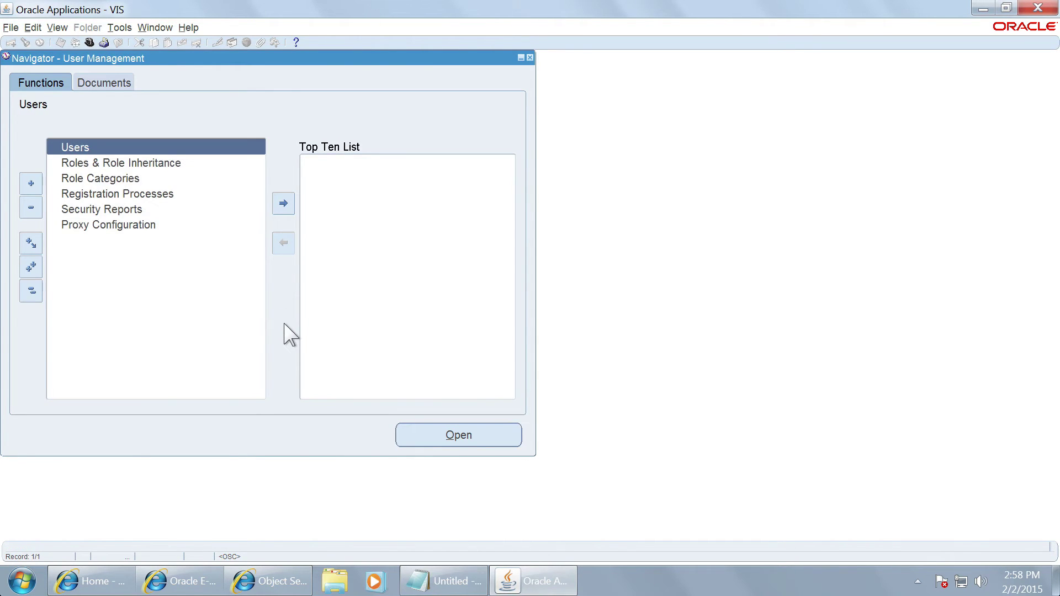
pyautogui.press('Down')
pyautogui.press('Return')
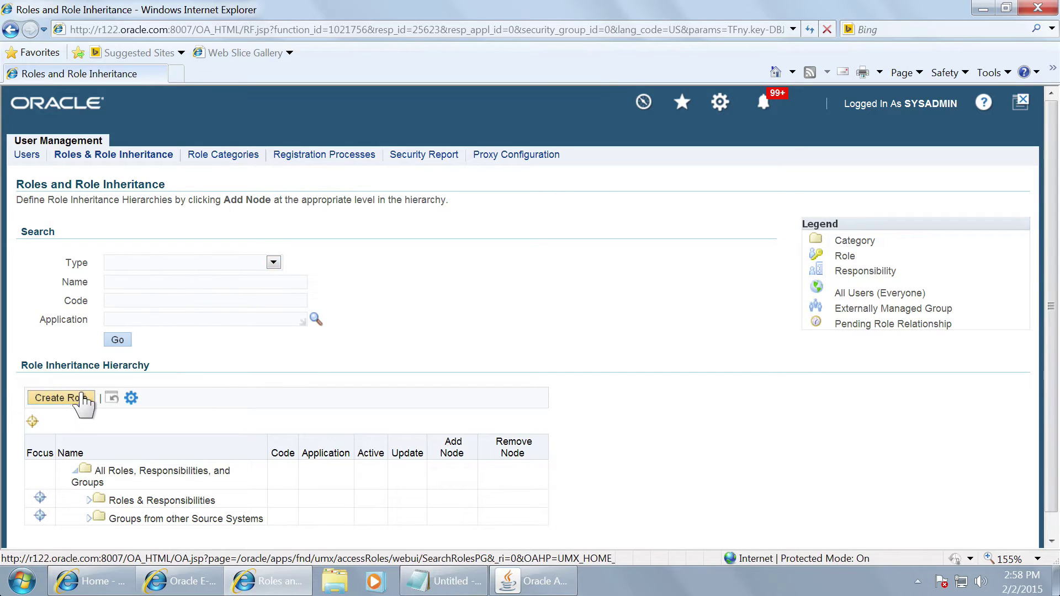
# Step: Create role DEMO_2_SETS under Application Object Library, active from 01-Jan-1951
pyautogui.click(82, 399)
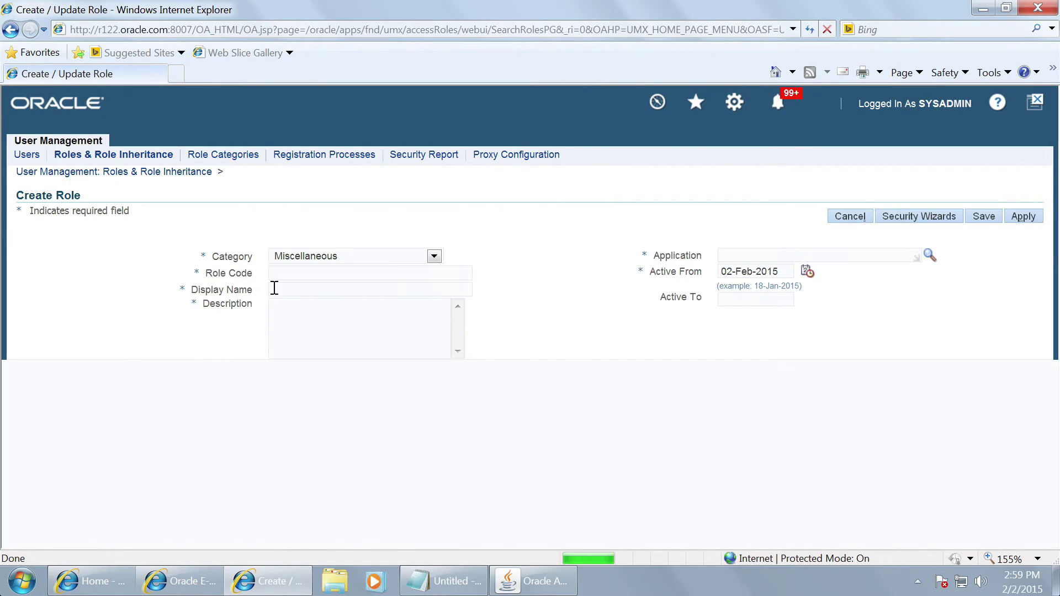
pyautogui.click(328, 273)
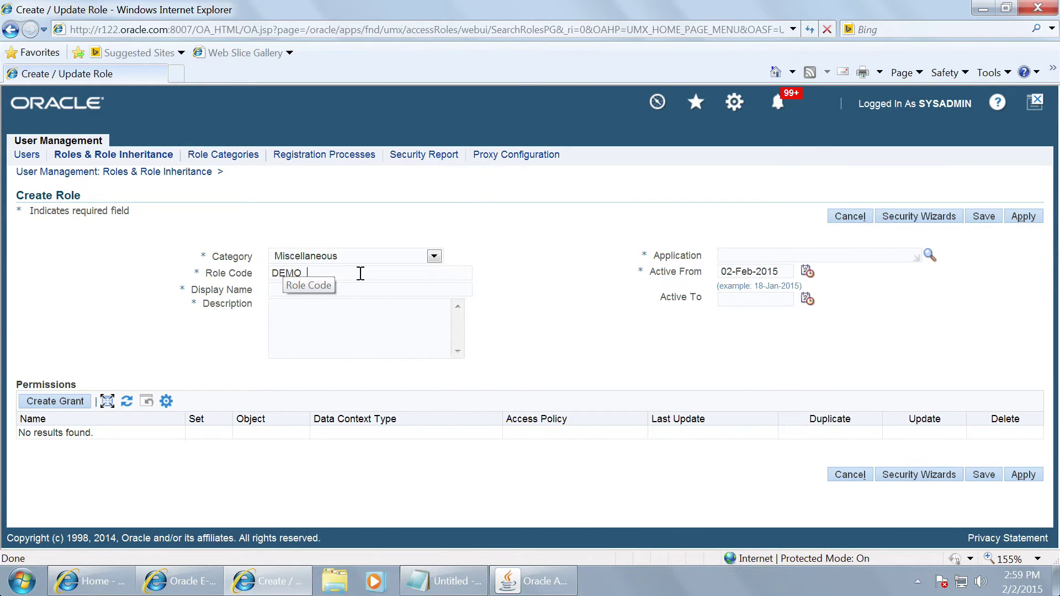
pyautogui.write('DEMO_2_SETS')
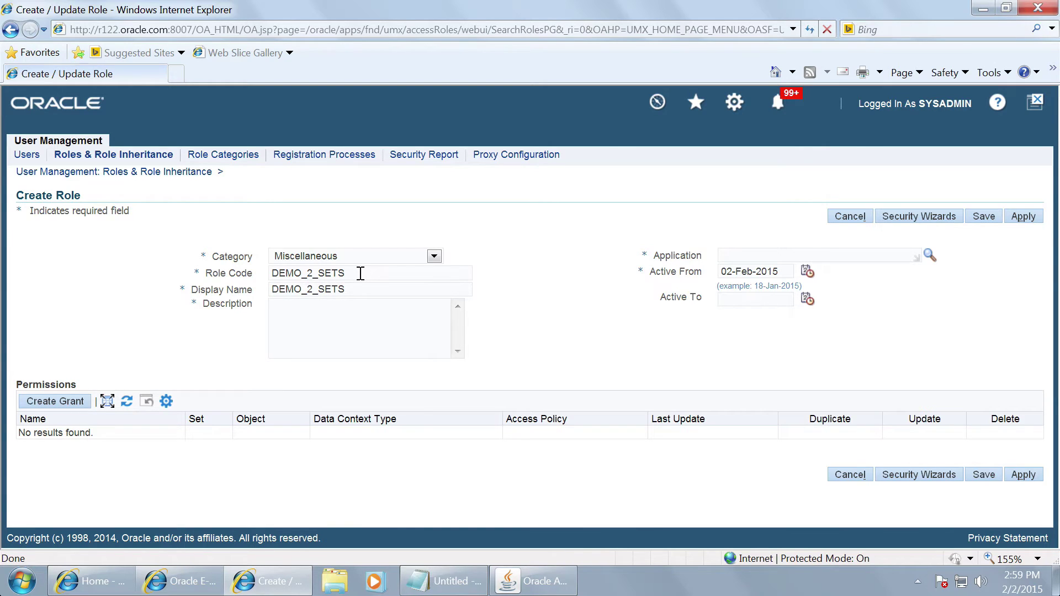
pyautogui.press('Tab')
pyautogui.press('Tab')
pyautogui.press('Tab')
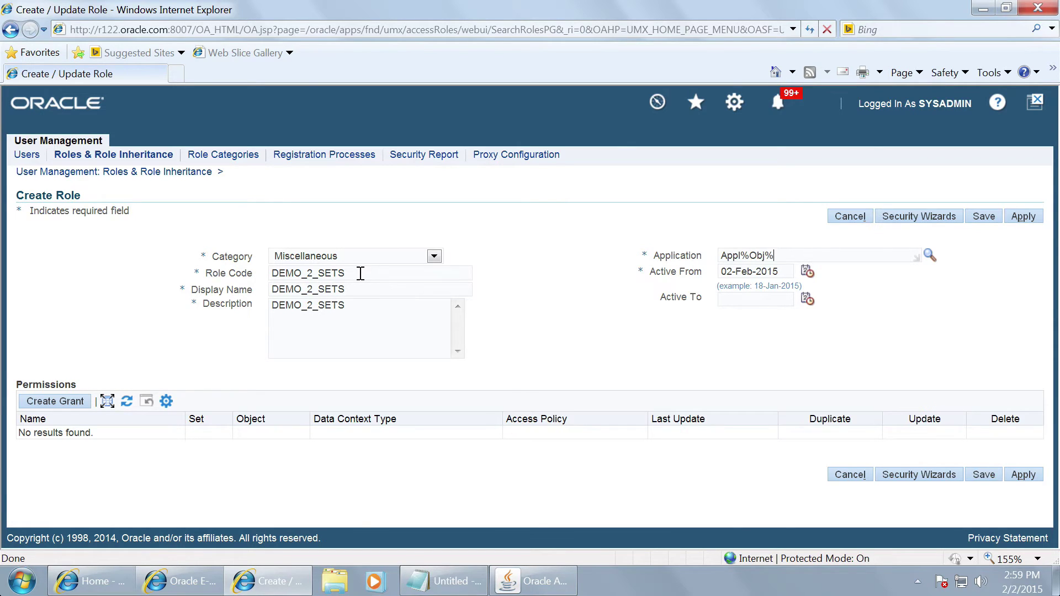
pyautogui.write('Appl%Obj%')
pyautogui.press('Tab')
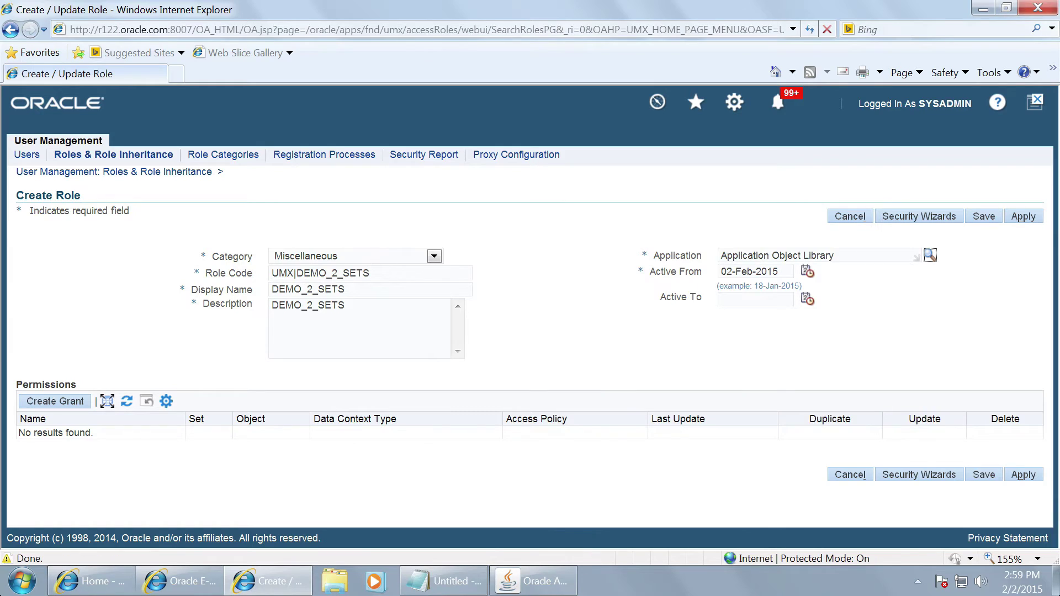
pyautogui.press('Tab')
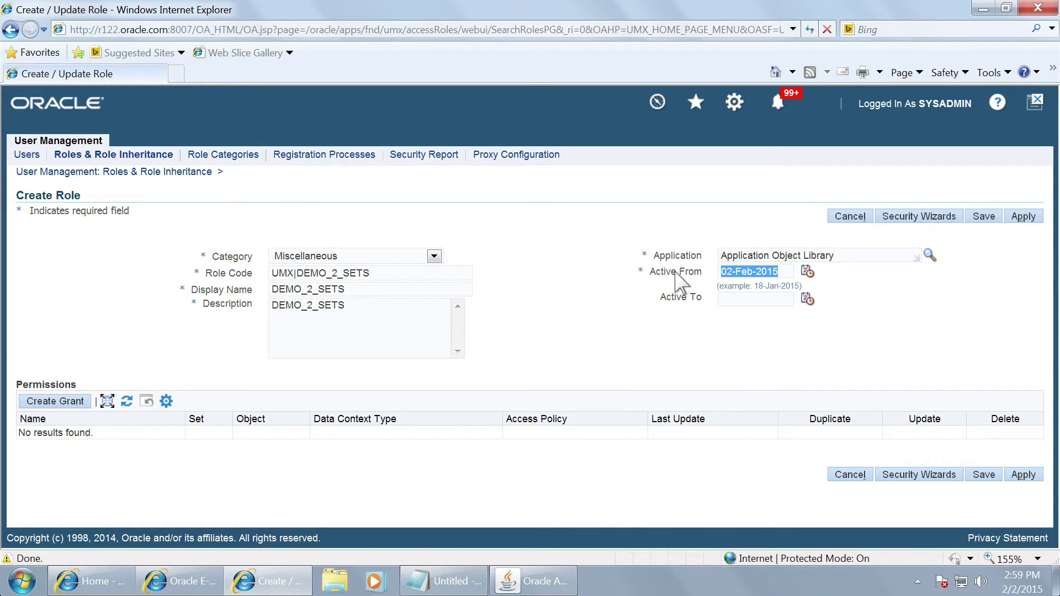
pyautogui.write('01-JAN-1')
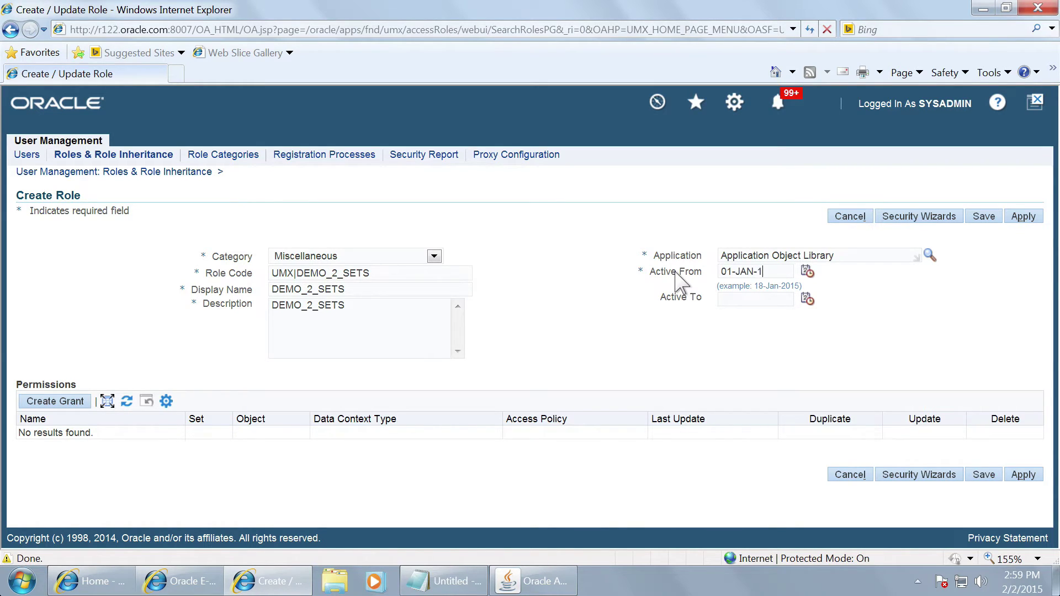
pyautogui.write('951')
pyautogui.press('Tab')
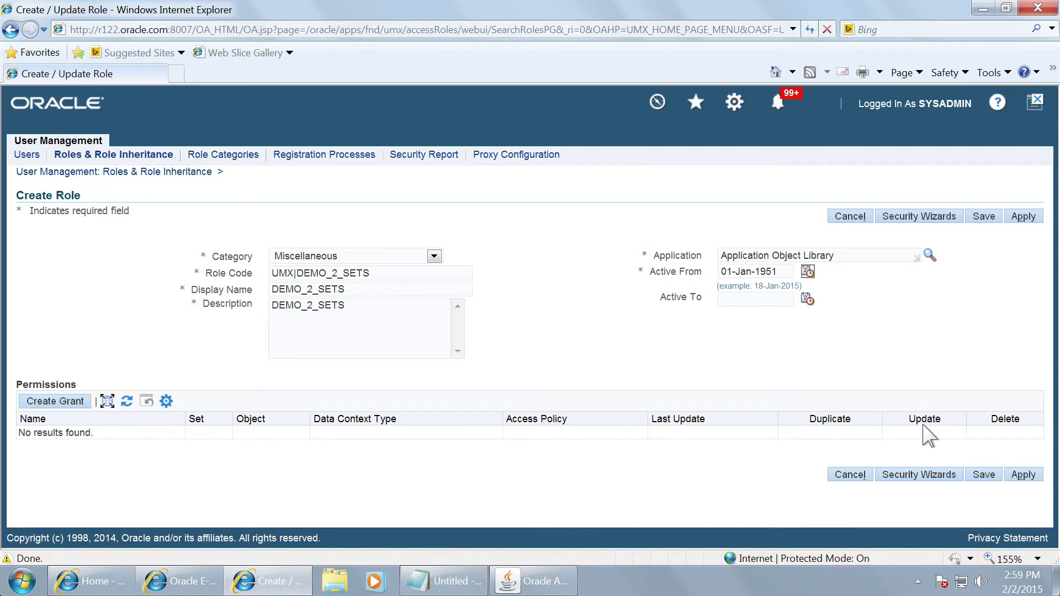
pyautogui.click(1022, 474)
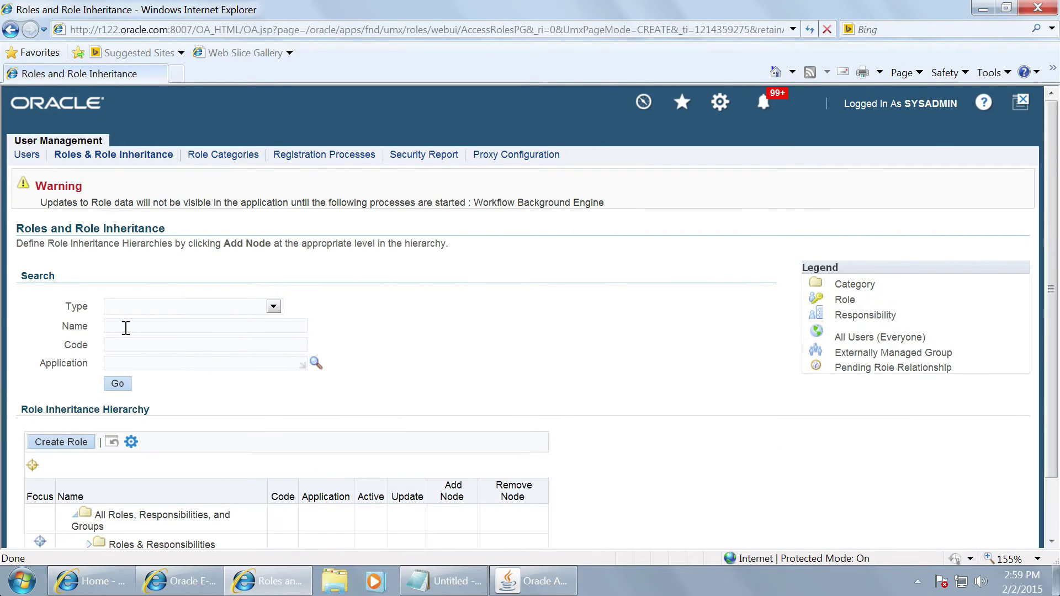
# Step: Search roles for 'D', open DEMO_2_SETS for update, and start a new grant
pyautogui.click(119, 326)
pyautogui.write('DEMO%')
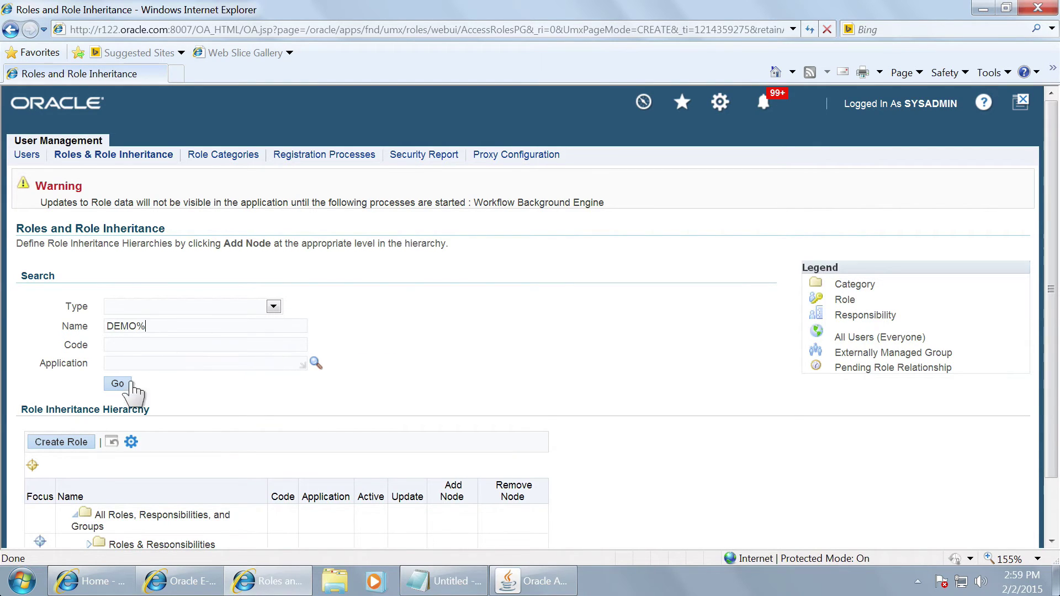
pyautogui.click(120, 385)
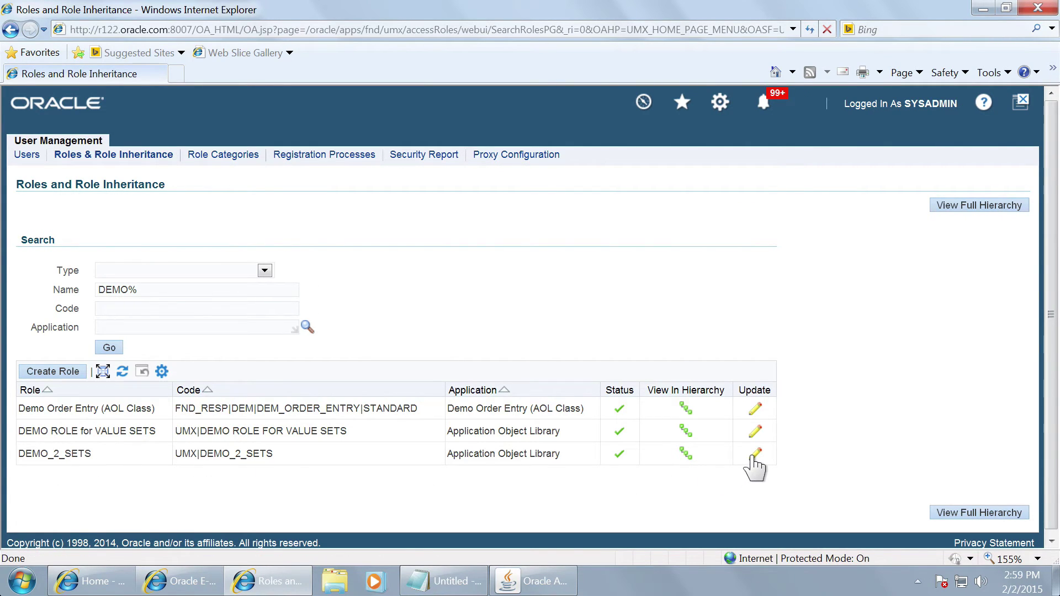
pyautogui.click(752, 458)
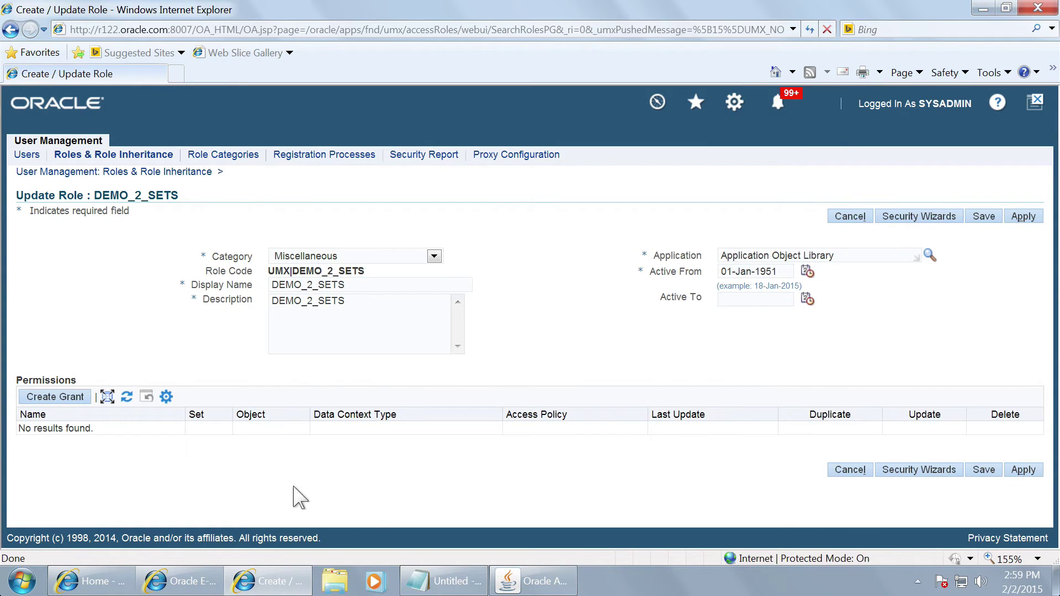
pyautogui.click(73, 401)
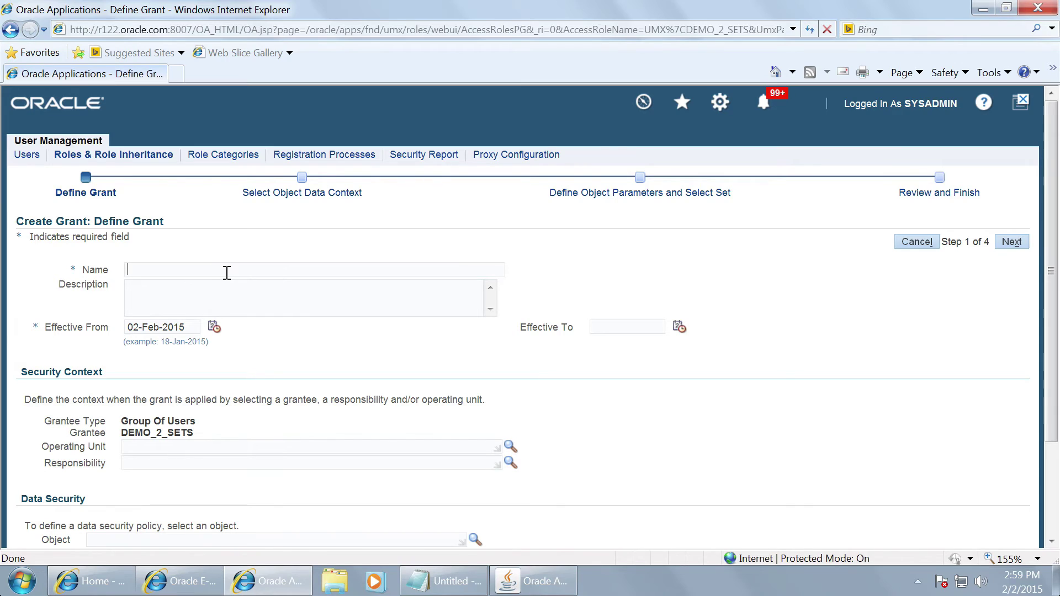
# Step: Paste the grant name DEMO_2_SETS_GRAMT and description, effective from 01-Jan-1951
pyautogui.write('DEMO_2_SETS')
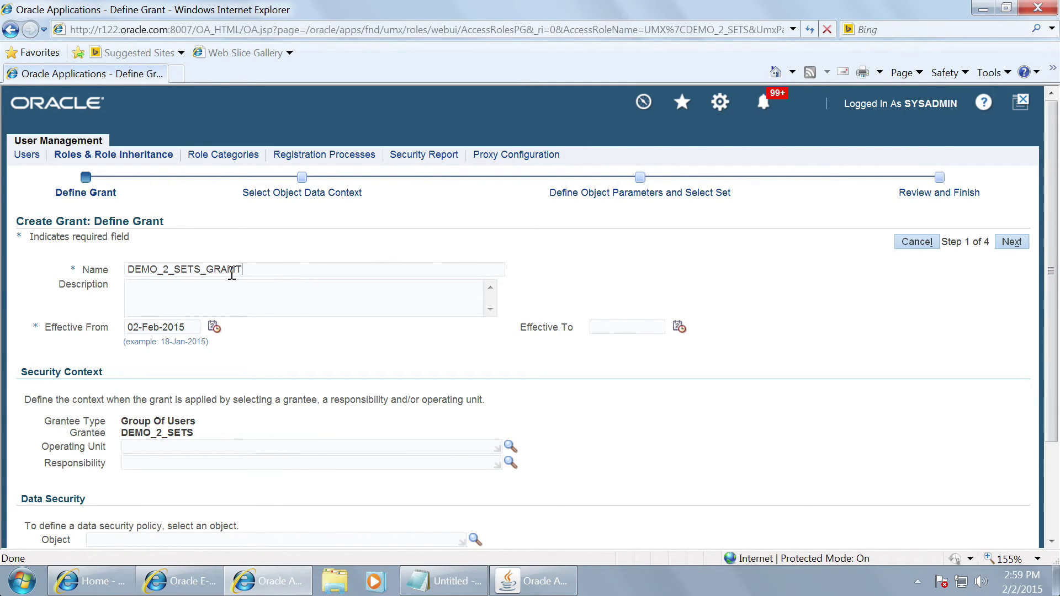
pyautogui.write('DEMO_2_SETS')
pyautogui.press('Tab')
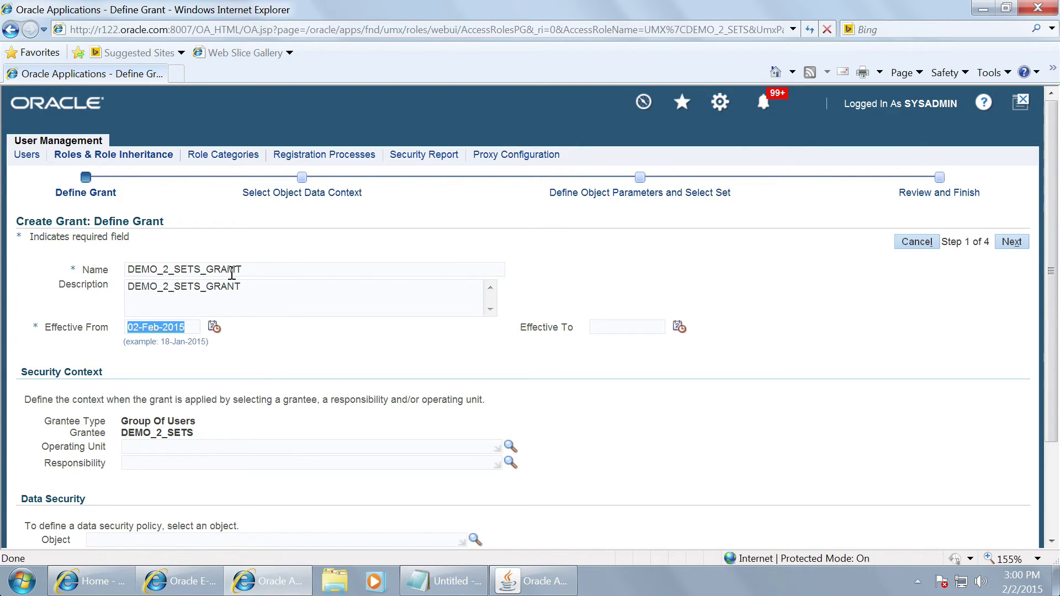
pyautogui.write('01-JAN-19')
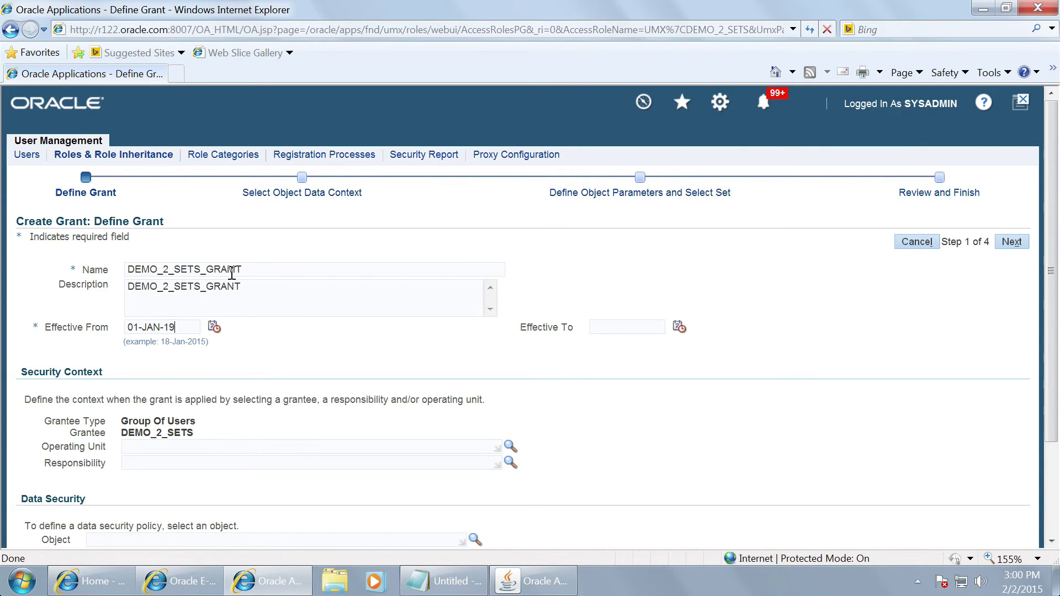
pyautogui.write('51')
pyautogui.press('Tab')
# Step: Set the grant object to Flexfield Value Set Security Object via Flex% and advance to step 2
pyautogui.scroll(-3, 232, 274)
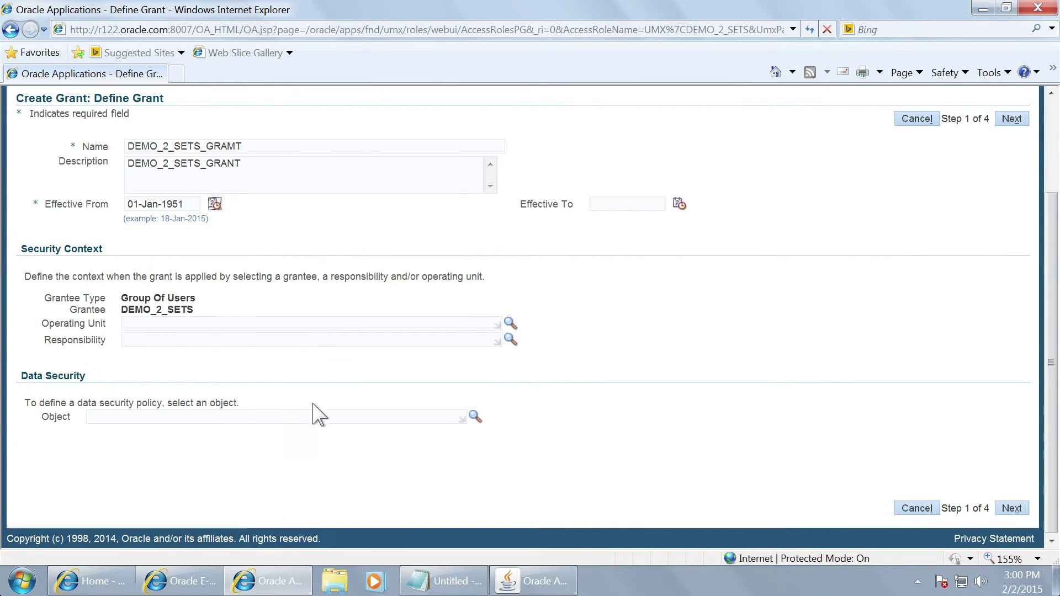
pyautogui.write('Flex%')
pyautogui.press('Tab')
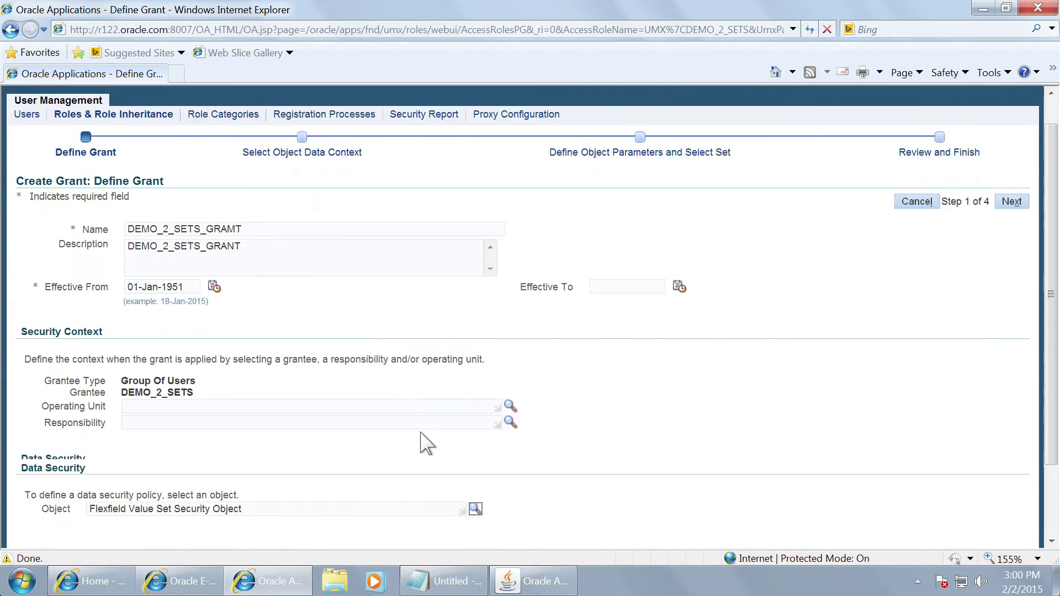
pyautogui.click(1013, 507)
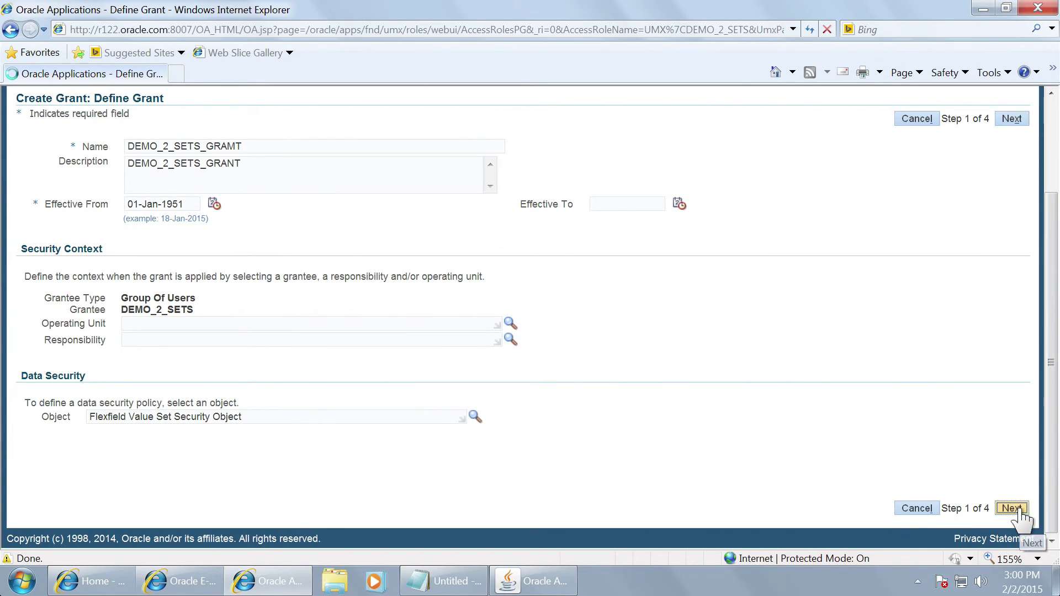
pyautogui.click(198, 284)
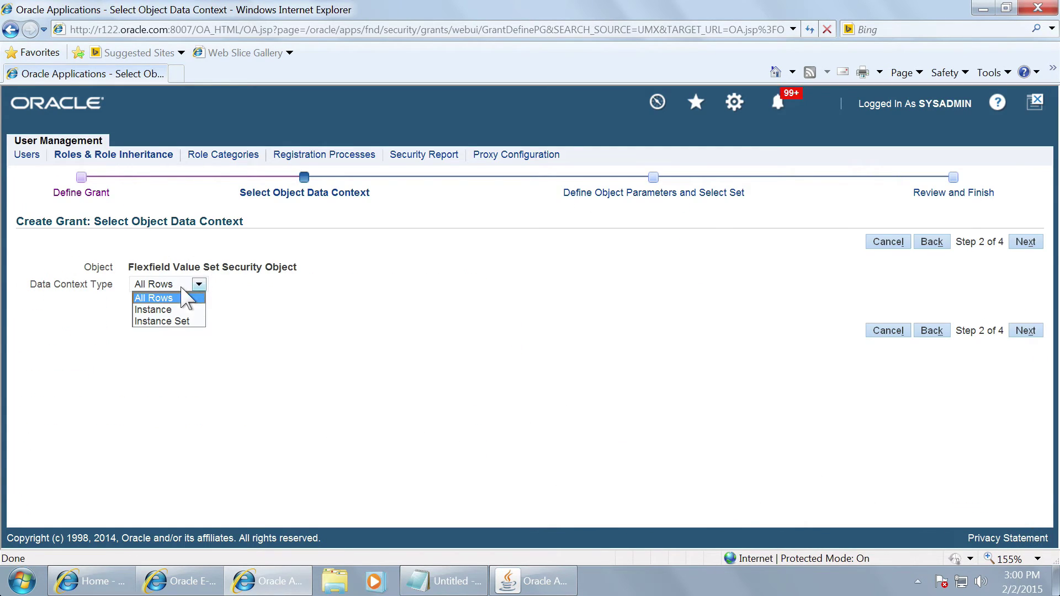
# Step: Restrict the grant to Instance Set 'DEMO Instance Set for Select VSETS', found via a DE search
pyautogui.click(178, 320)
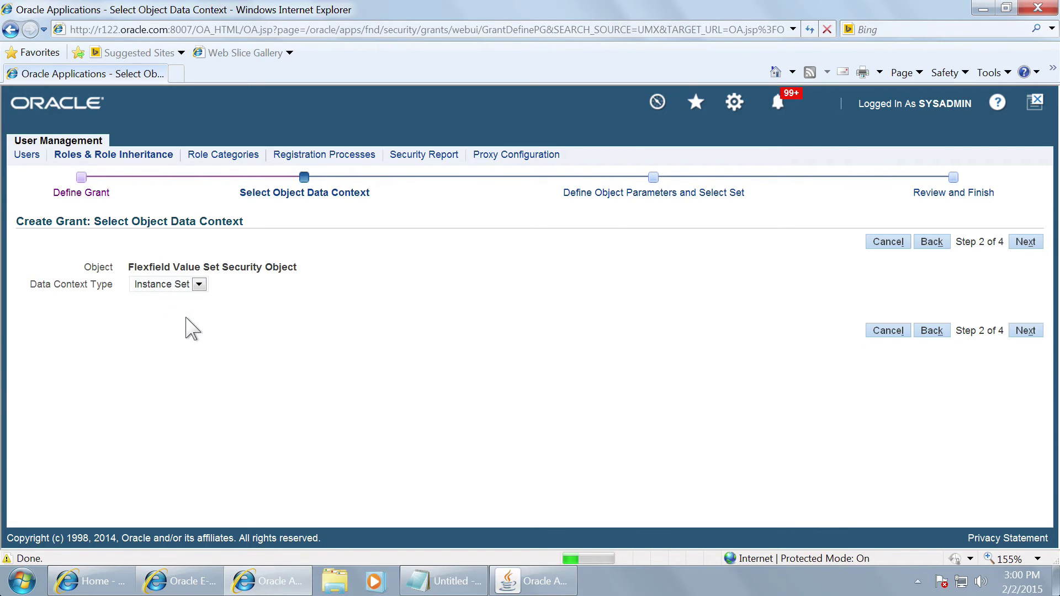
pyautogui.click(273, 307)
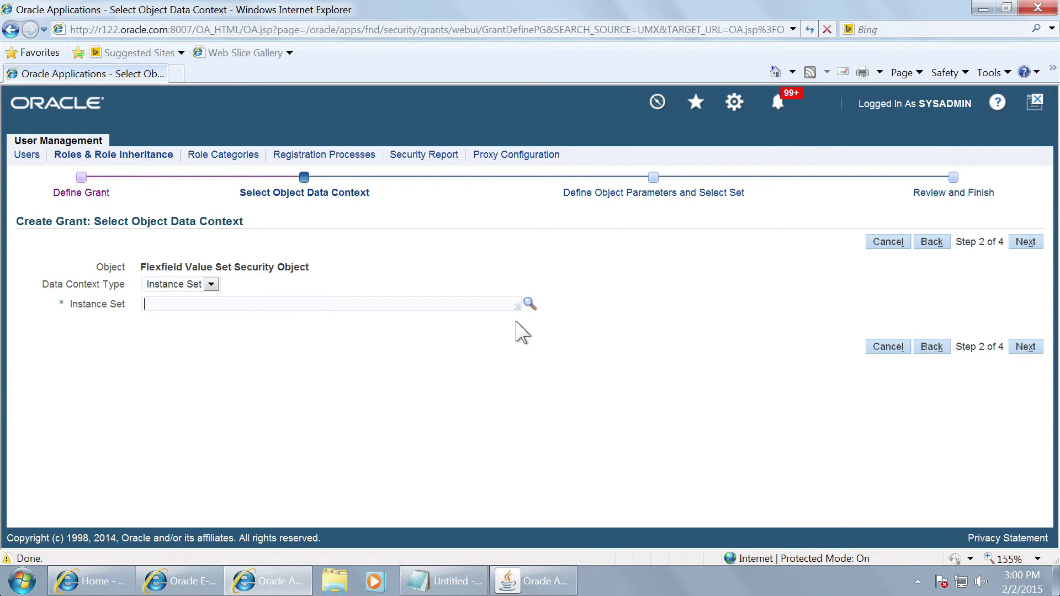
pyautogui.click(528, 308)
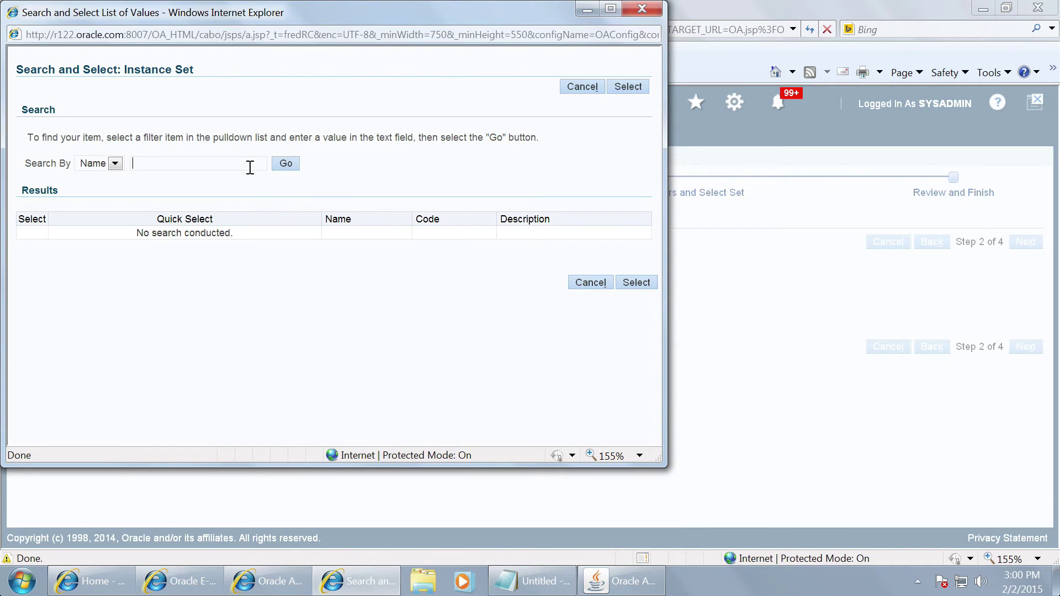
pyautogui.write('DEM%')
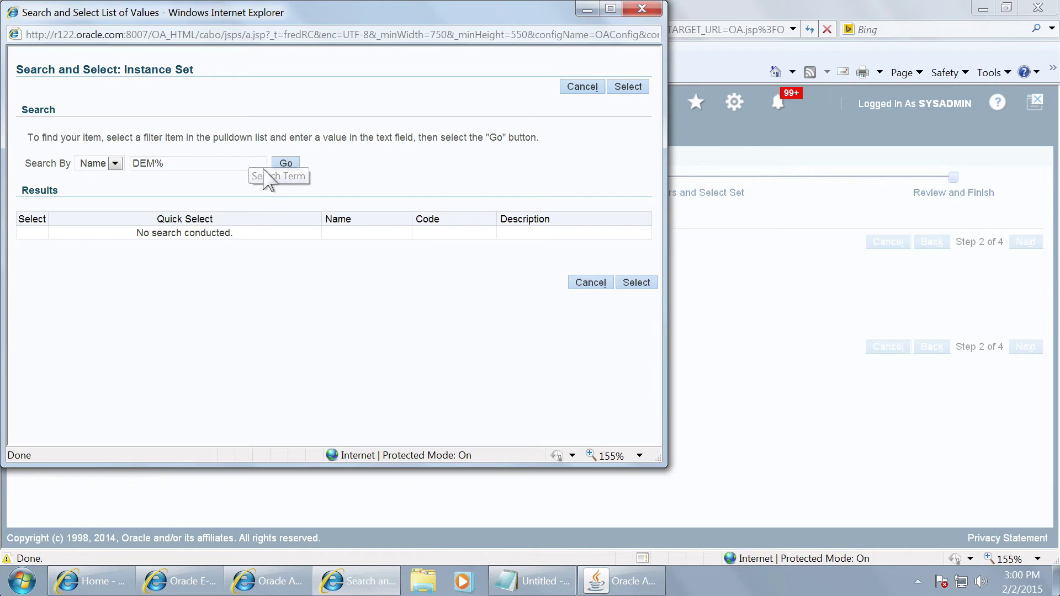
pyautogui.click(283, 165)
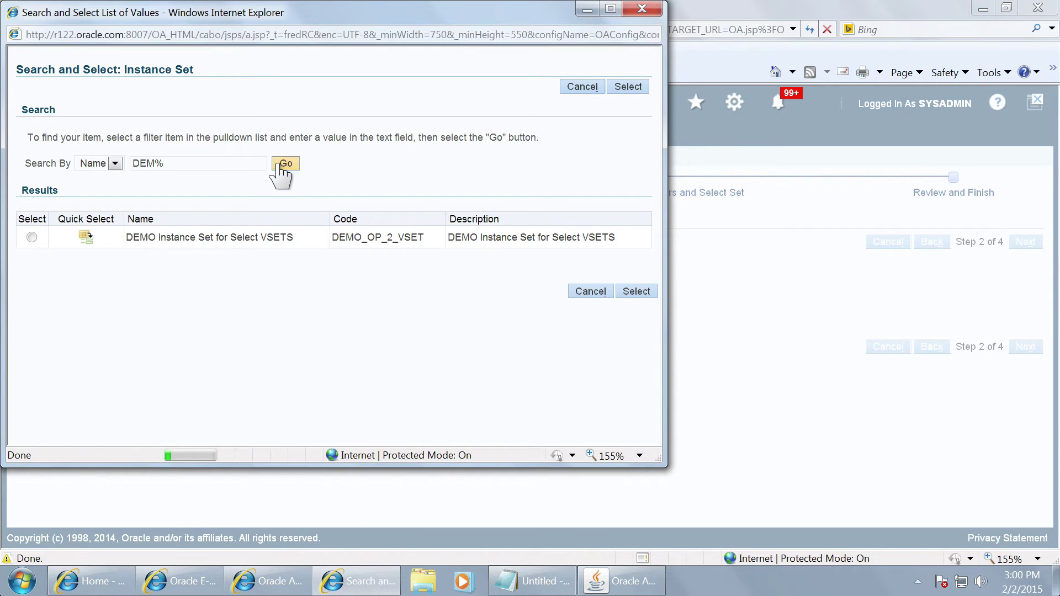
pyautogui.click(86, 239)
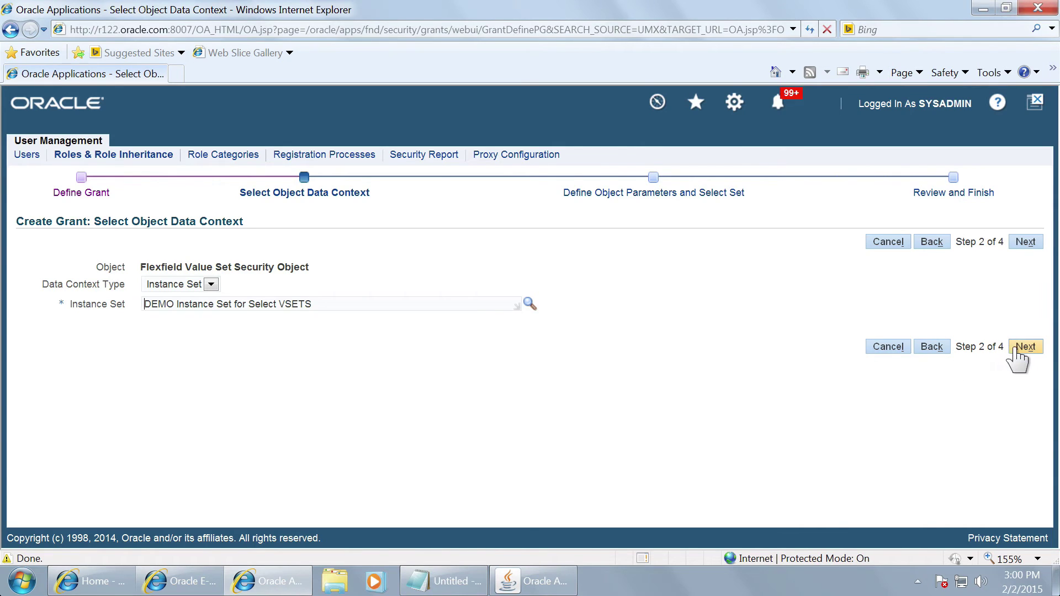
pyautogui.click(1017, 349)
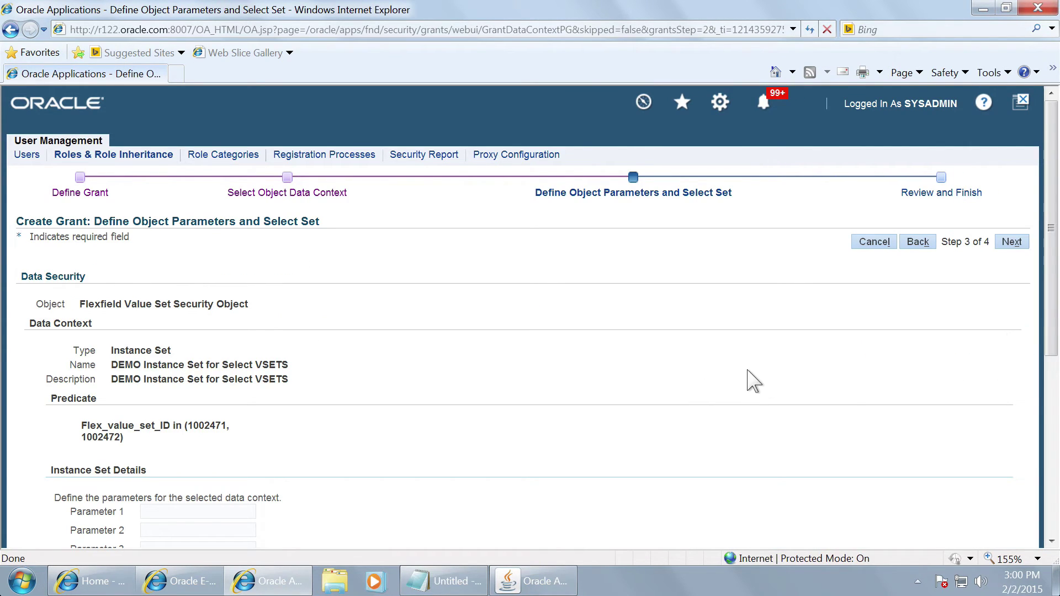
# Step: Choose the permission set Flexfield Value Set Security Insert/Update Set through a Flex search
pyautogui.scroll(-5, 754, 381)
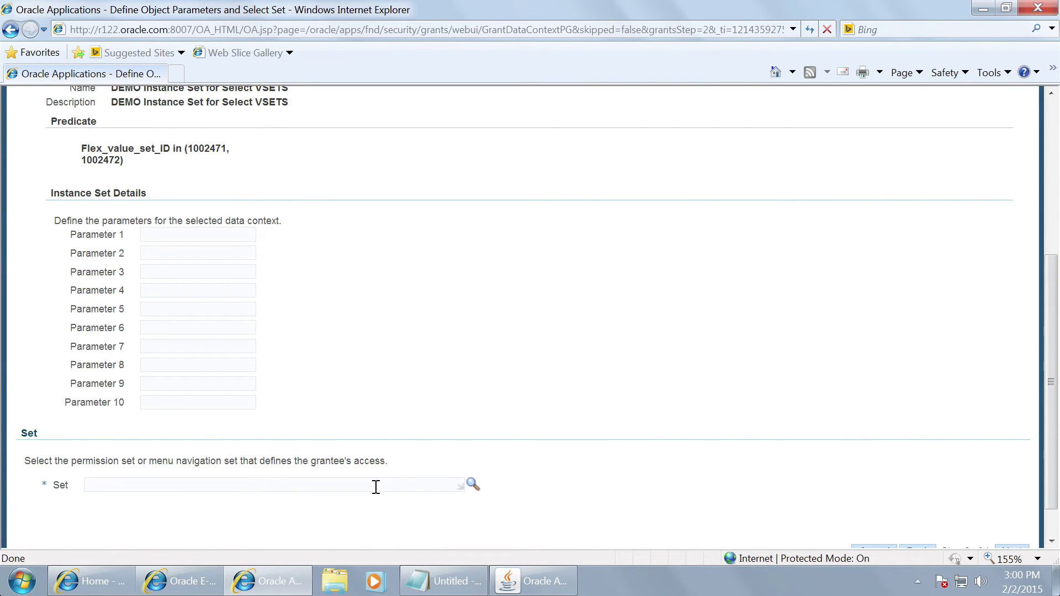
pyautogui.click(473, 485)
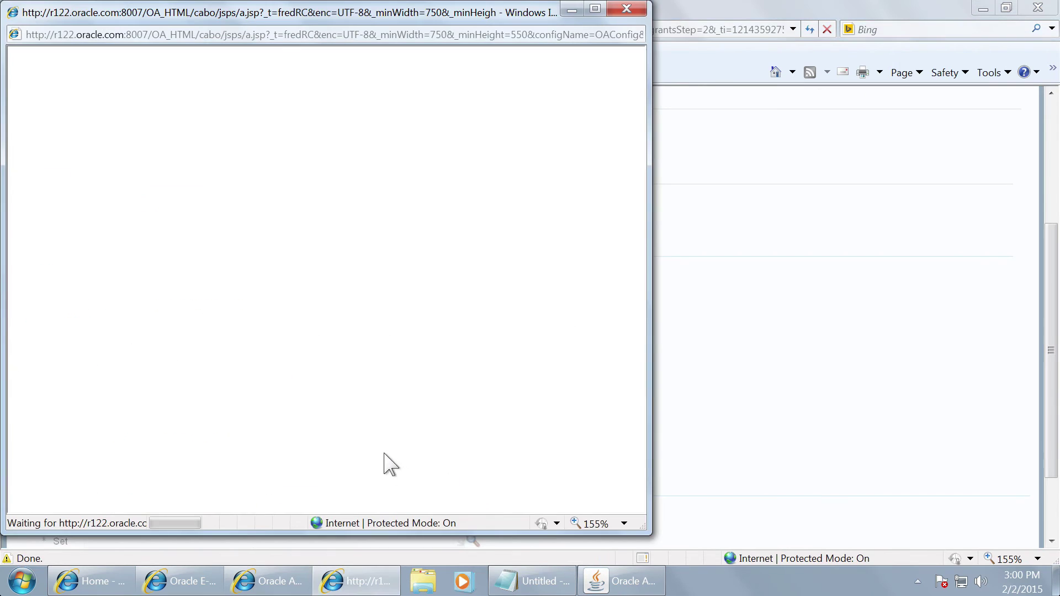
pyautogui.click(177, 164)
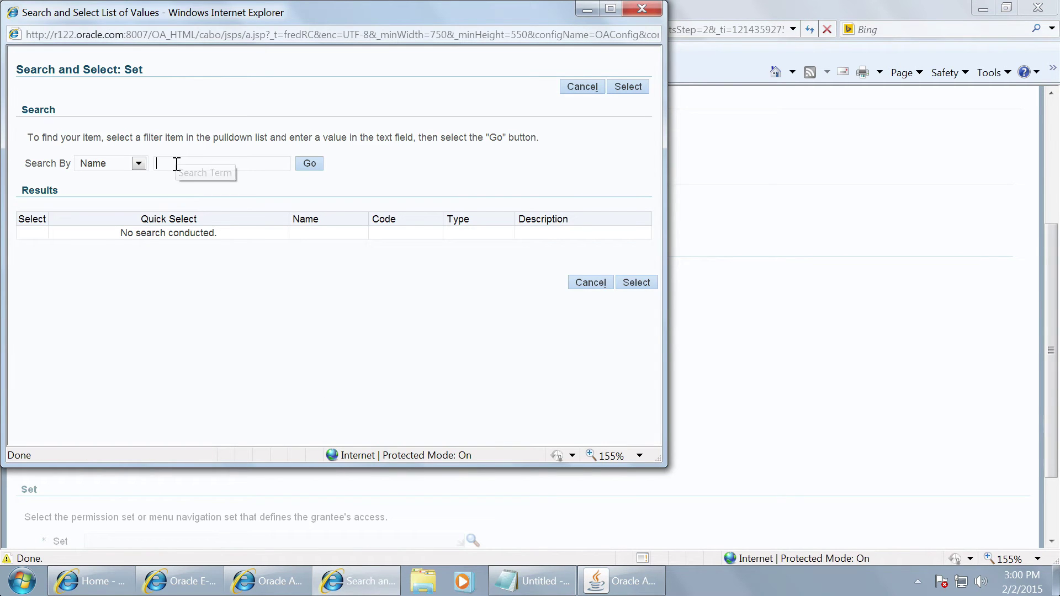
pyautogui.write('Flex%')
pyautogui.click(307, 163)
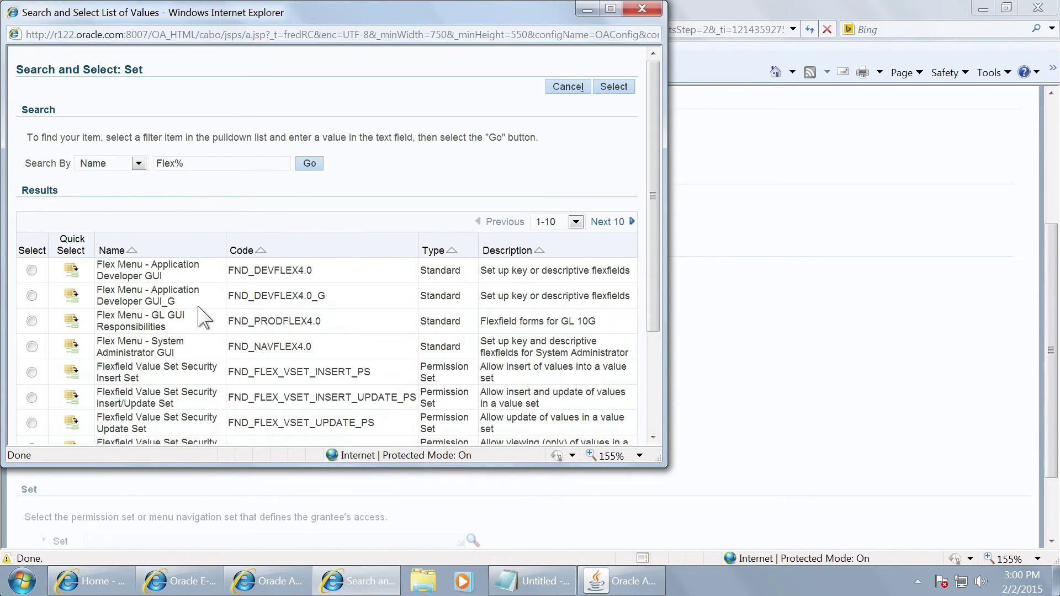
pyautogui.scroll(-3, 217, 301)
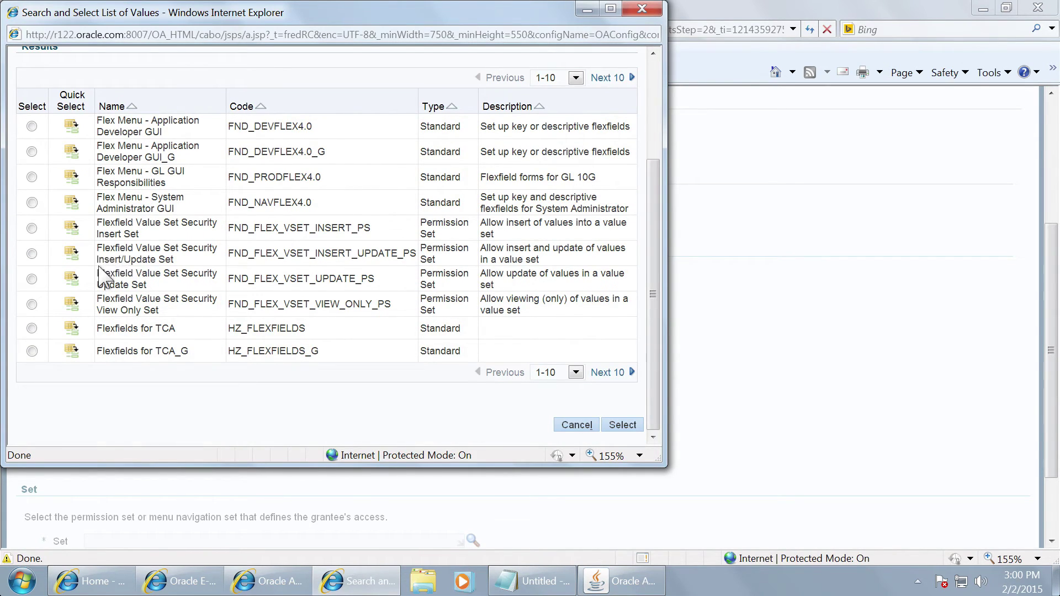
pyautogui.click(70, 253)
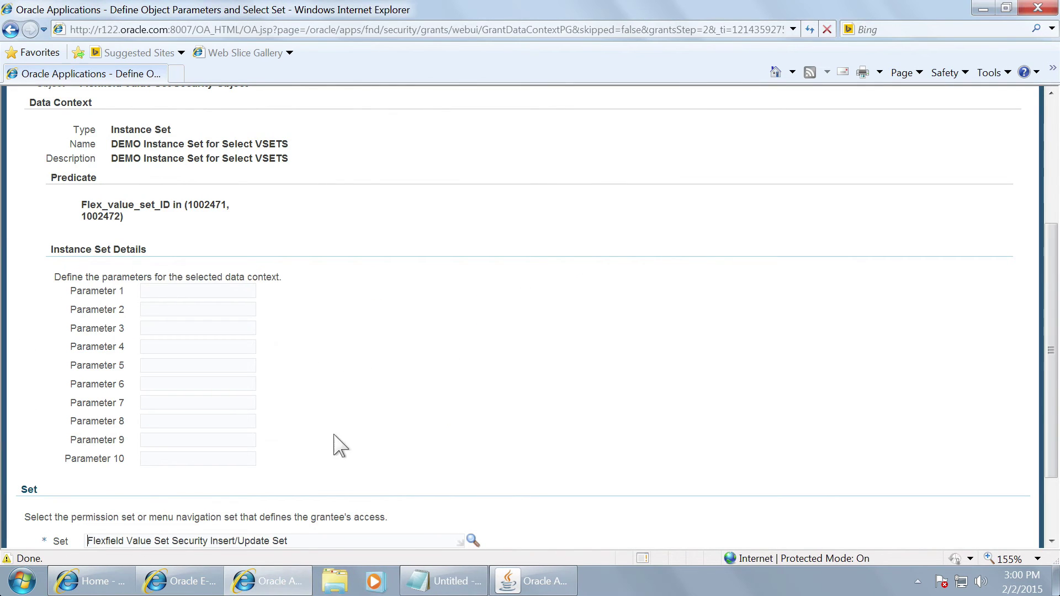
# Step: Finish the grant, acknowledge its confirmation, and apply the DEMO_2_SETS role changes
pyautogui.scroll(-3, 642, 400)
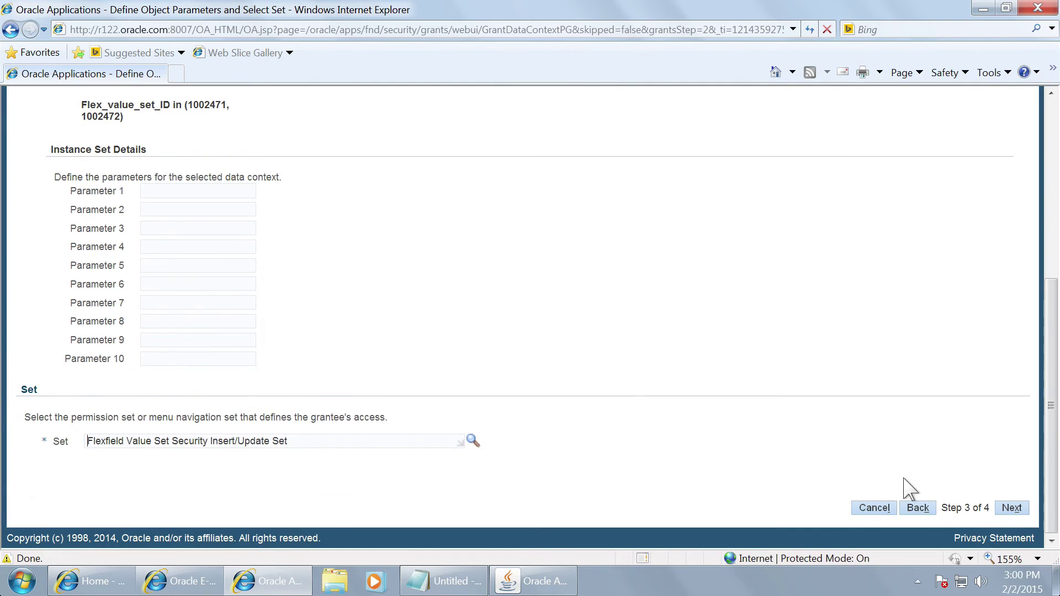
pyautogui.click(1012, 508)
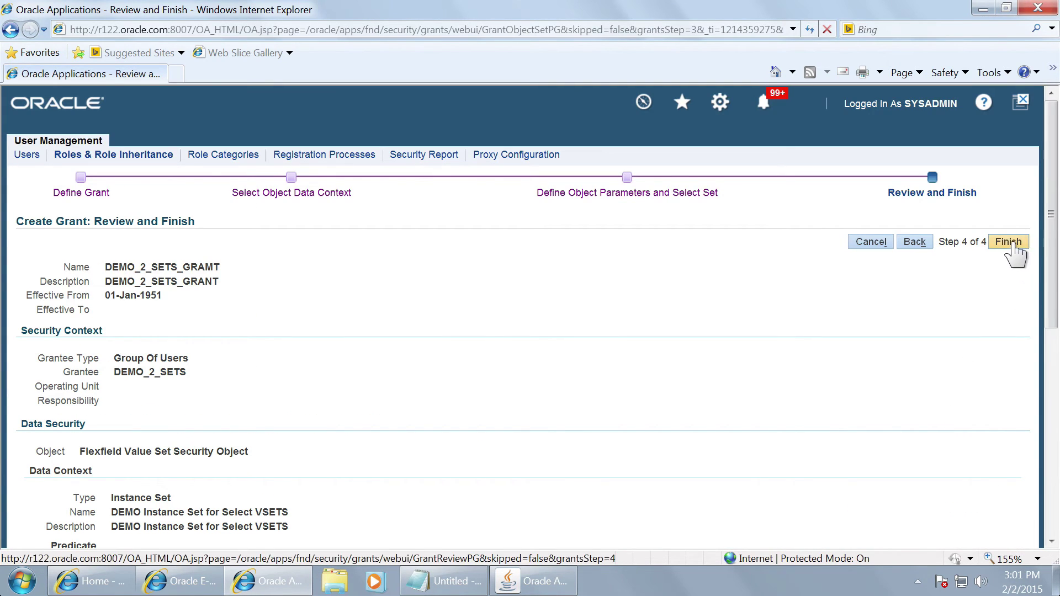
pyautogui.click(1014, 246)
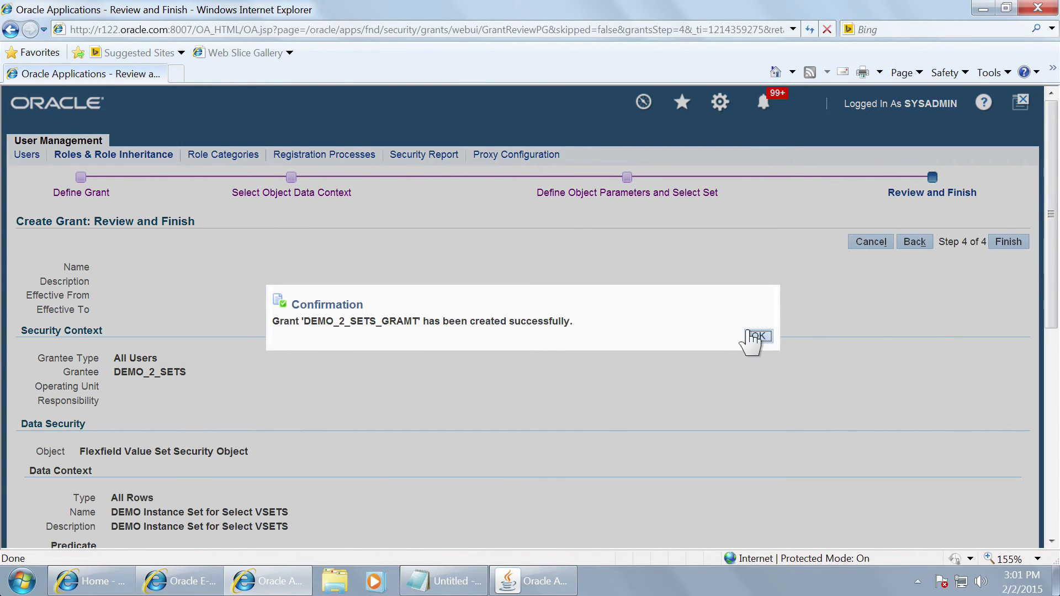
pyautogui.click(762, 338)
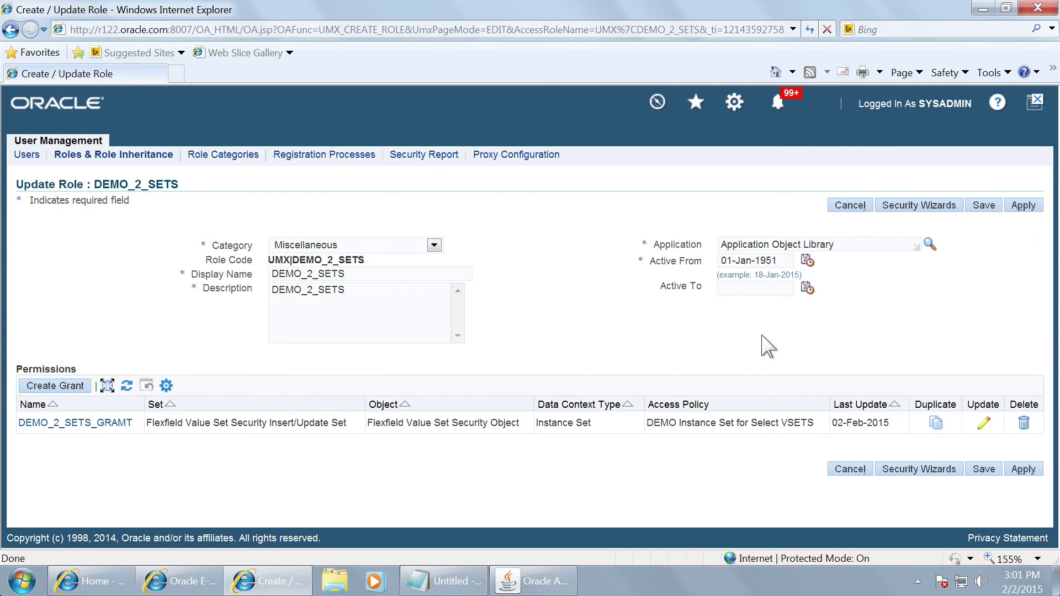
pyautogui.click(1022, 207)
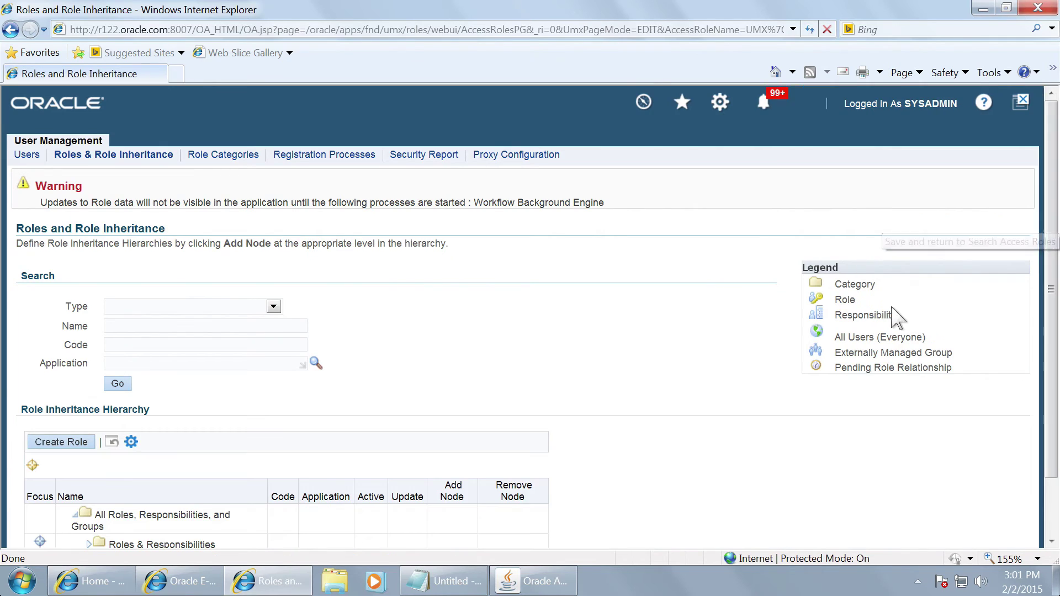
pyautogui.click(24, 156)
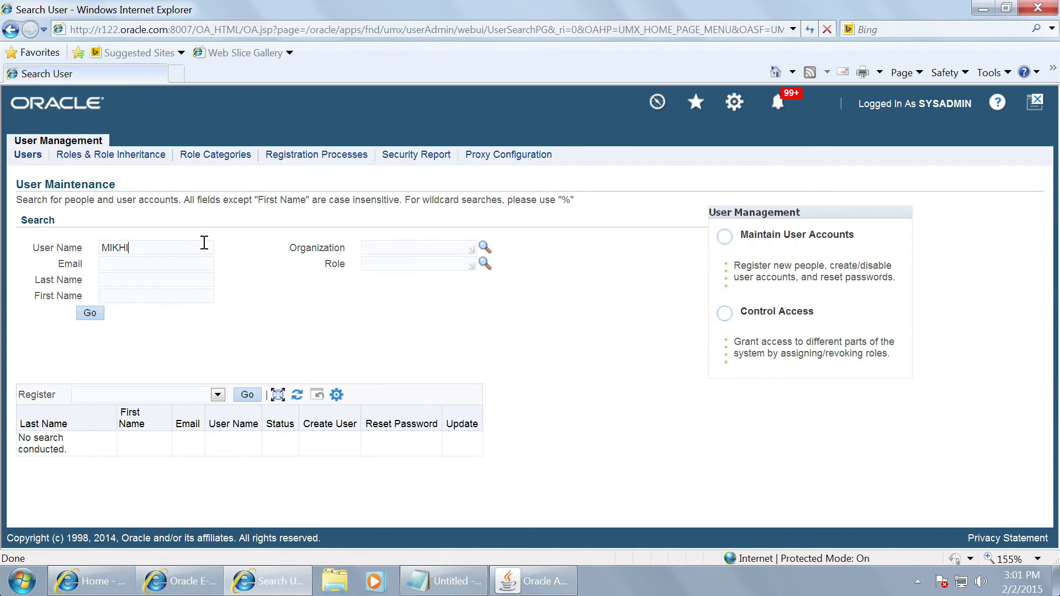
# Step: Find the target user, open the account for update, and start assigning roles
pyautogui.click(91, 313)
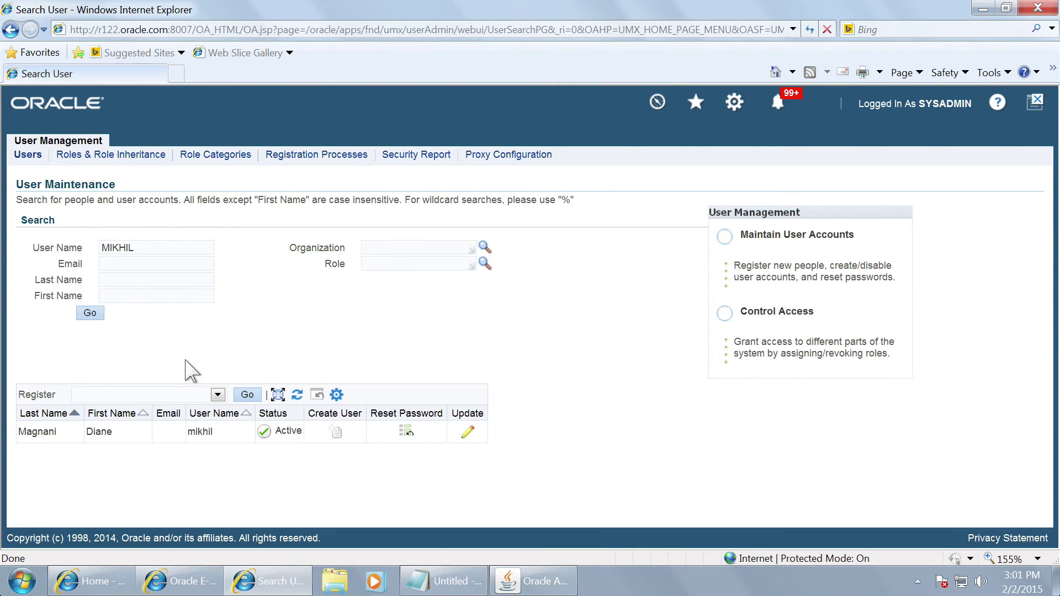
pyautogui.click(467, 433)
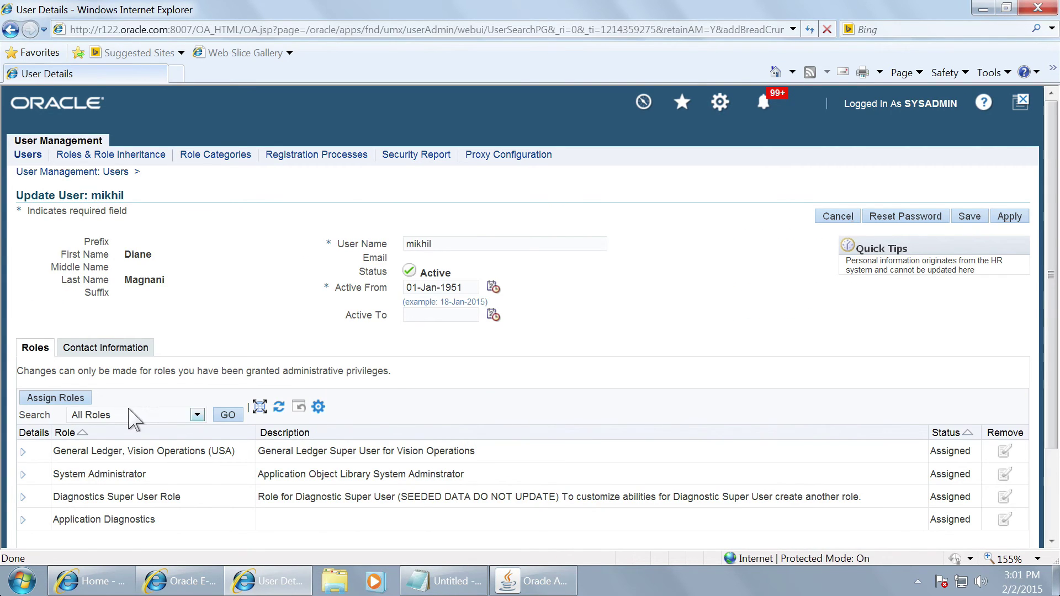
pyautogui.click(66, 399)
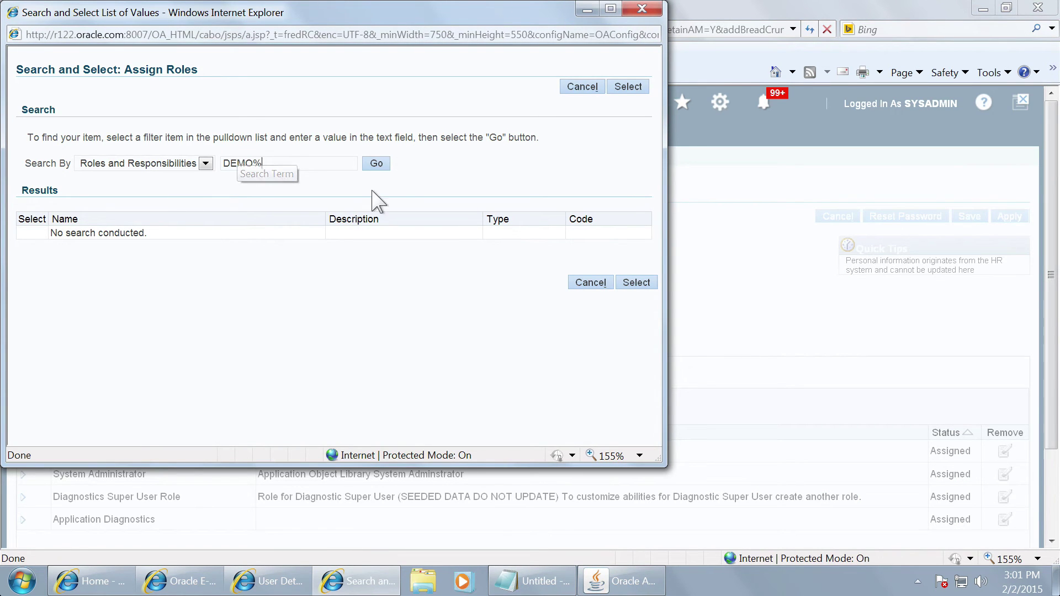
# Step: Search roles matching DEMO% and add DEMO_2_SETS to the user's roles
pyautogui.click(386, 164)
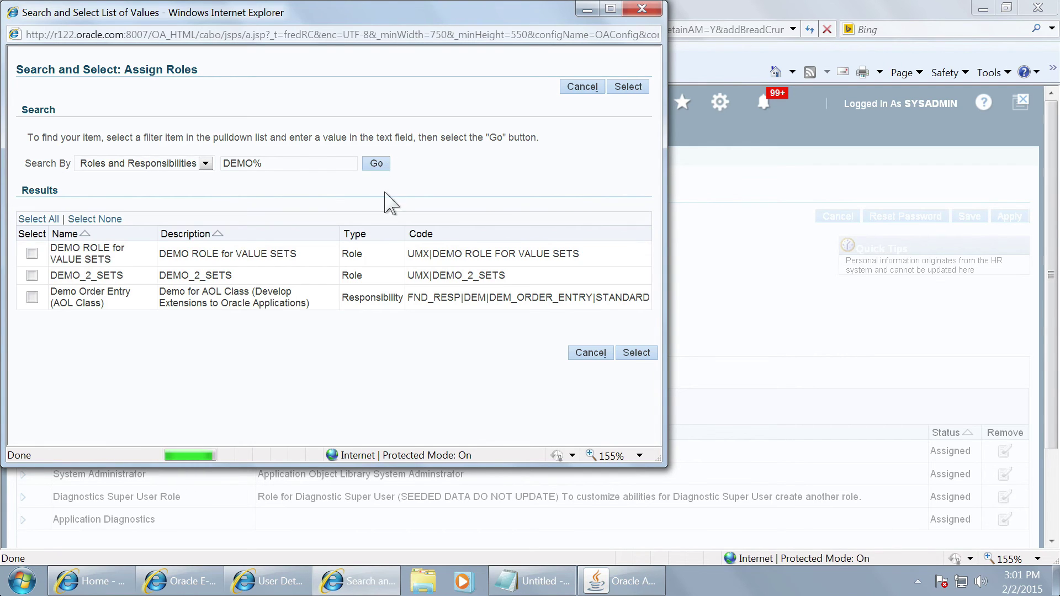
pyautogui.click(32, 275)
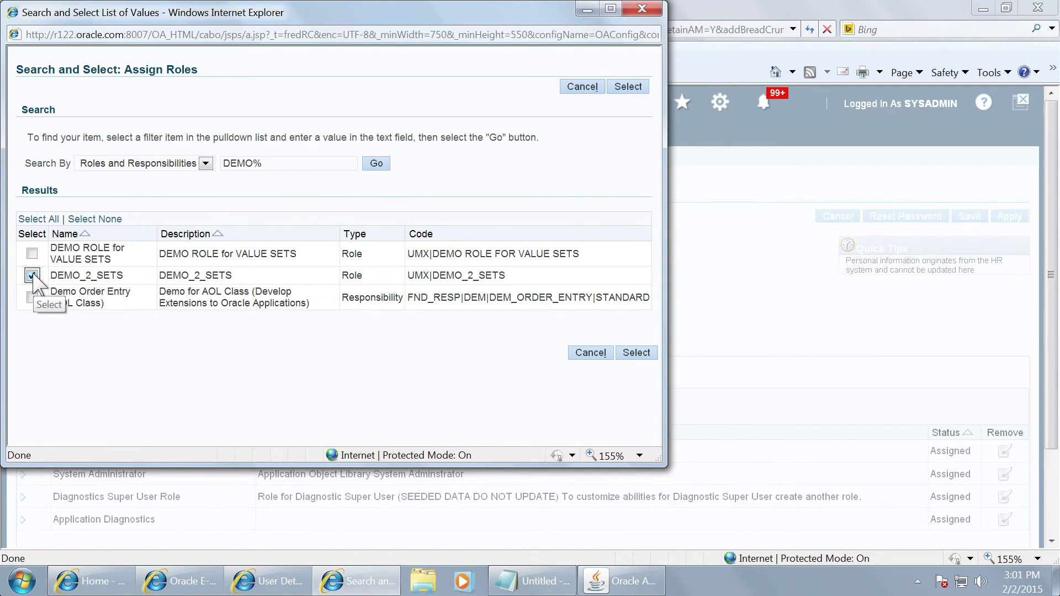
pyautogui.click(636, 353)
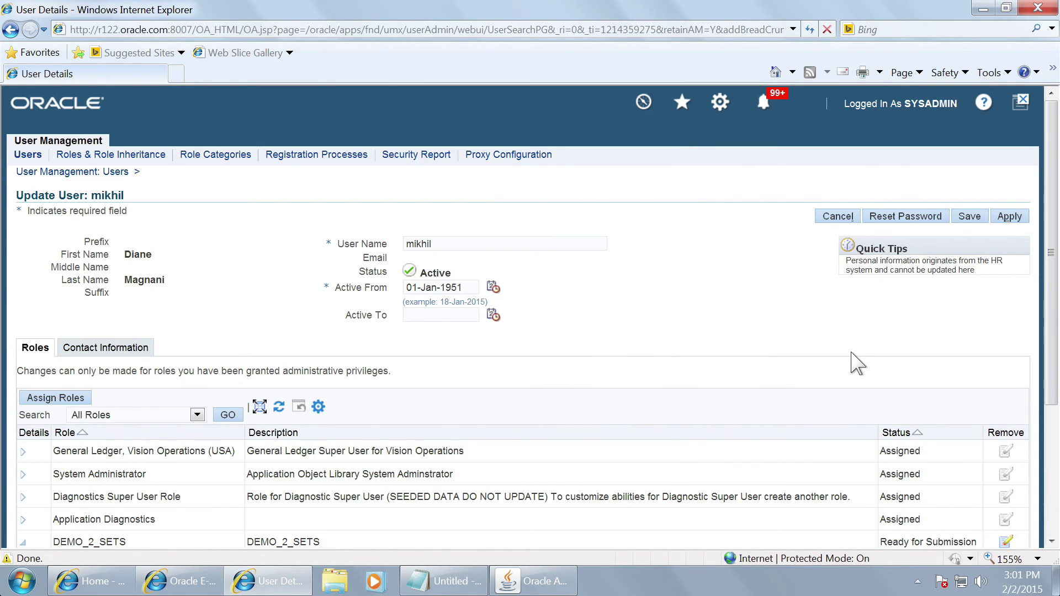
# Step: Apply the DEMO_2_SETS assignment with justification OK and Active From 01-JAN-1951, then close the window
pyautogui.scroll(-3, 856, 363)
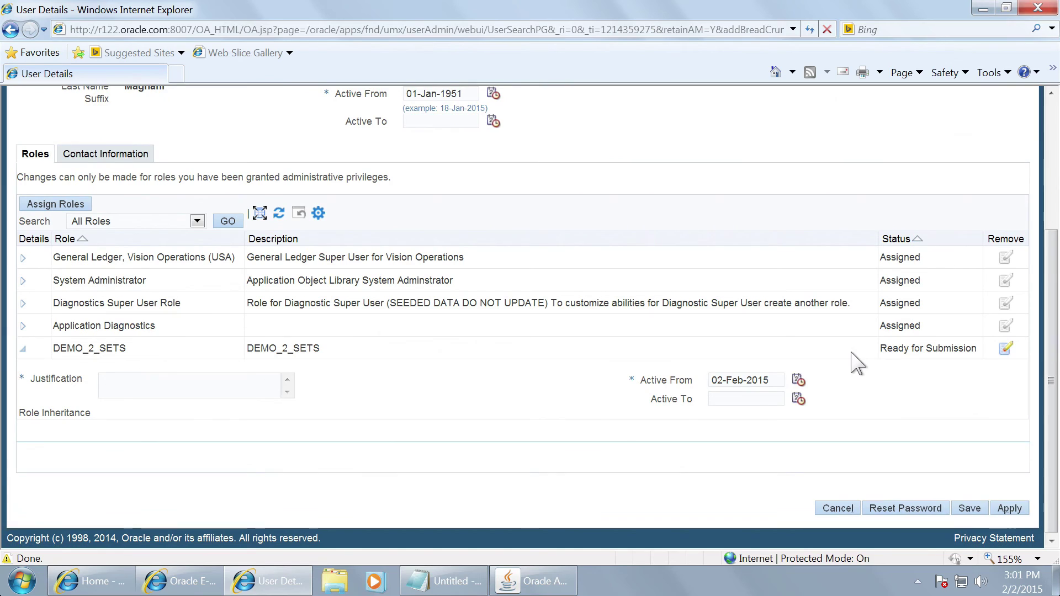
pyautogui.click(215, 384)
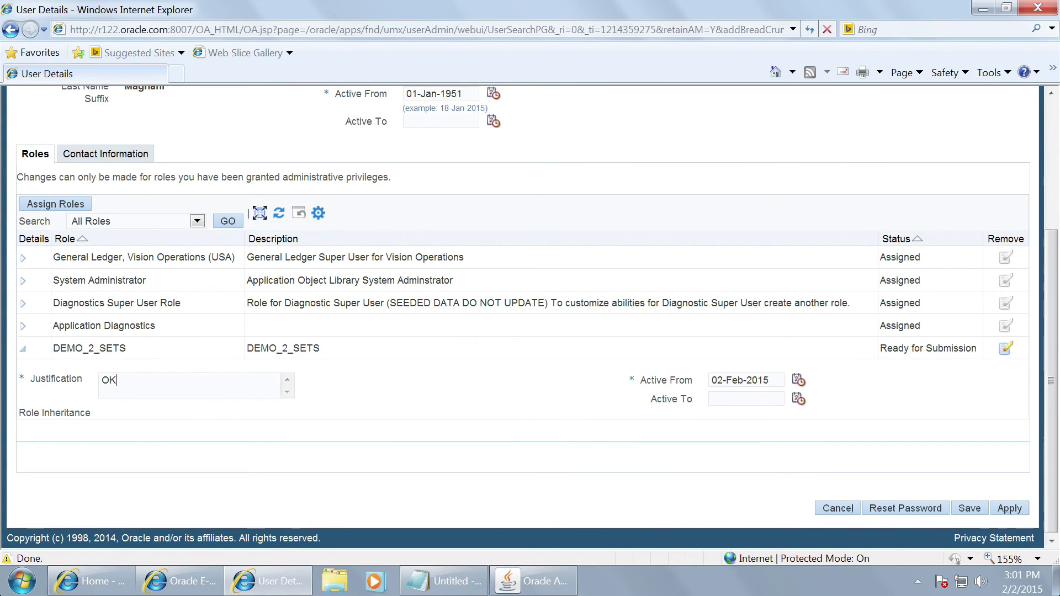
pyautogui.moveTo(780, 381); pyautogui.dragTo(687, 382)
pyautogui.write('01-')
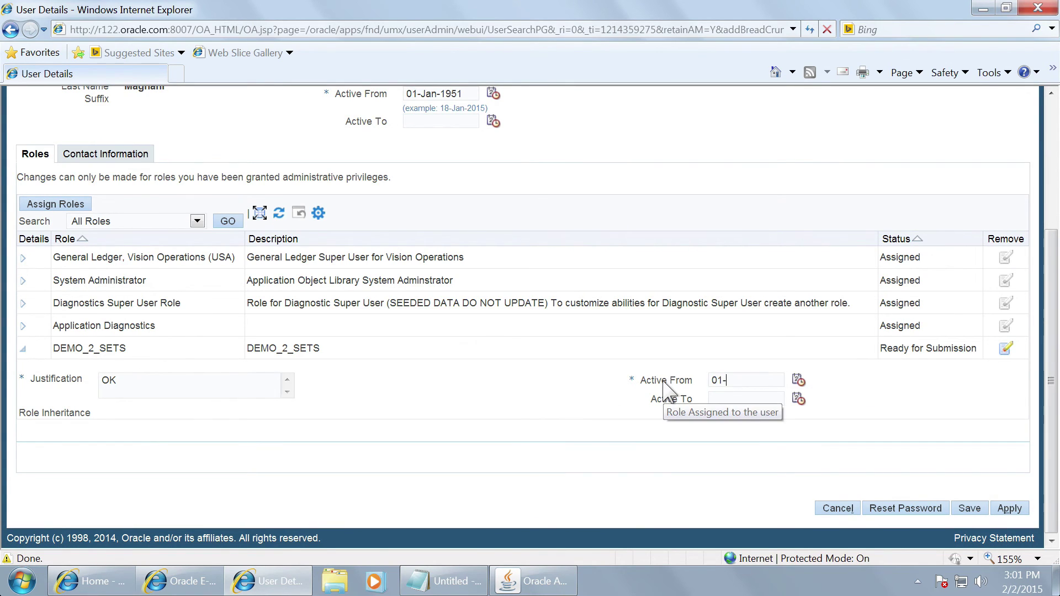
pyautogui.write('JAN-19')
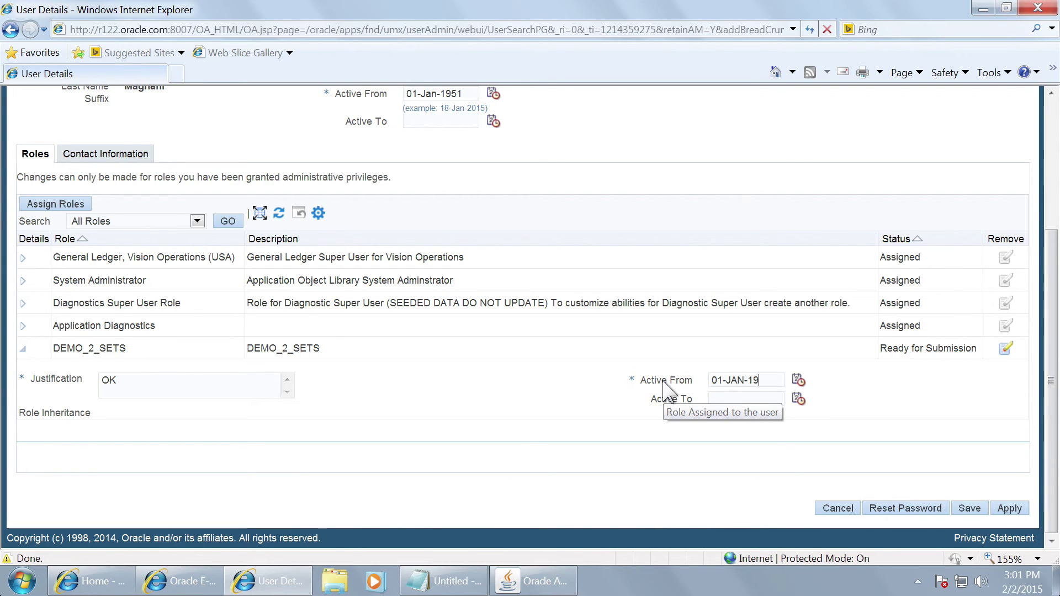
pyautogui.write('51')
pyautogui.press('Tab')
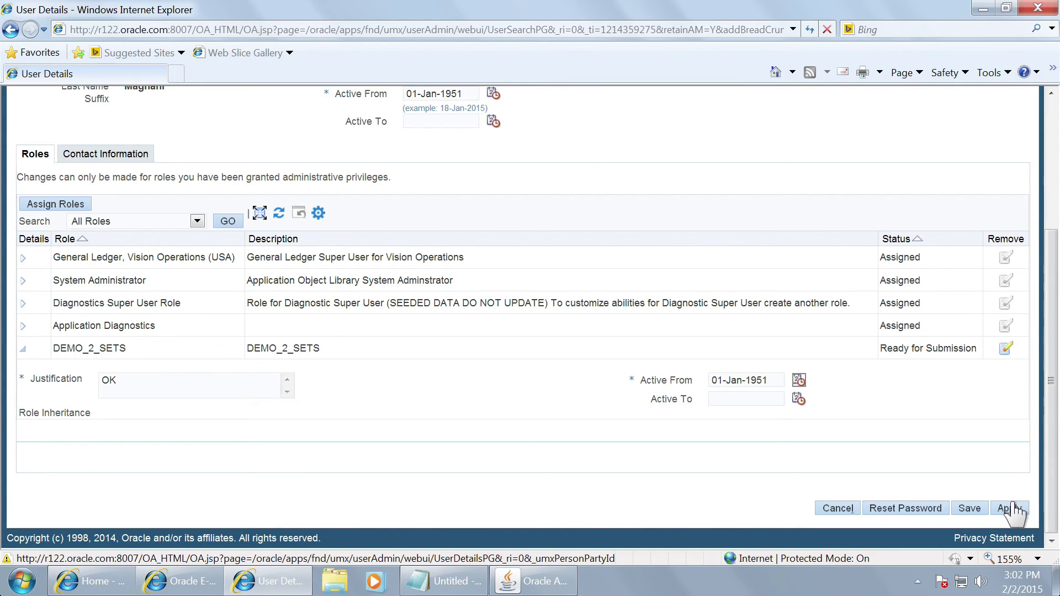
pyautogui.click(1015, 509)
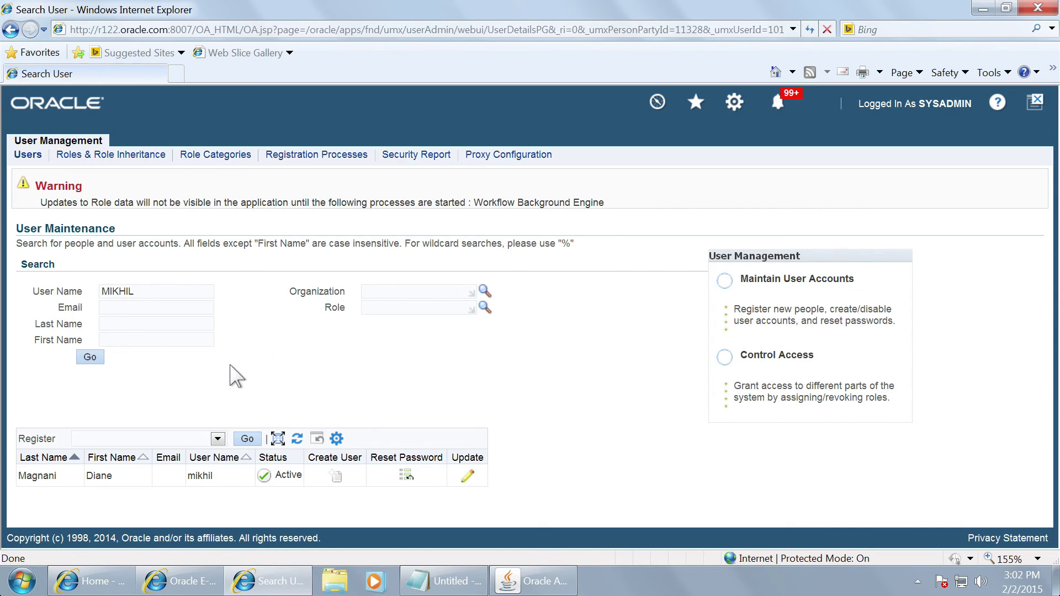
pyautogui.click(1031, 105)
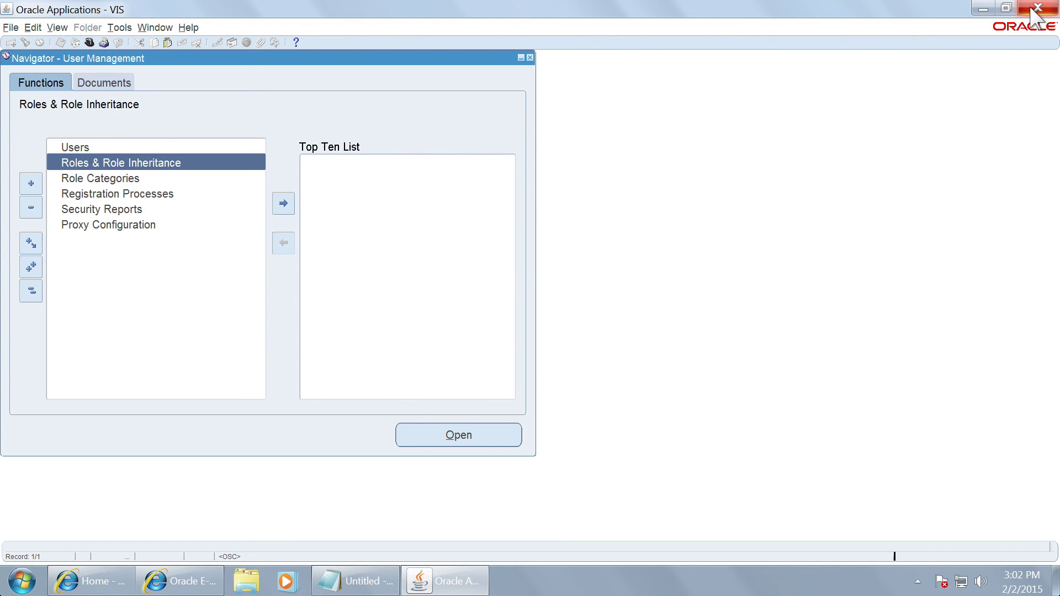
# Step: Exit Oracle Applications forms and log out of the administrator session
pyautogui.click(1038, 7)
pyautogui.click(510, 318)
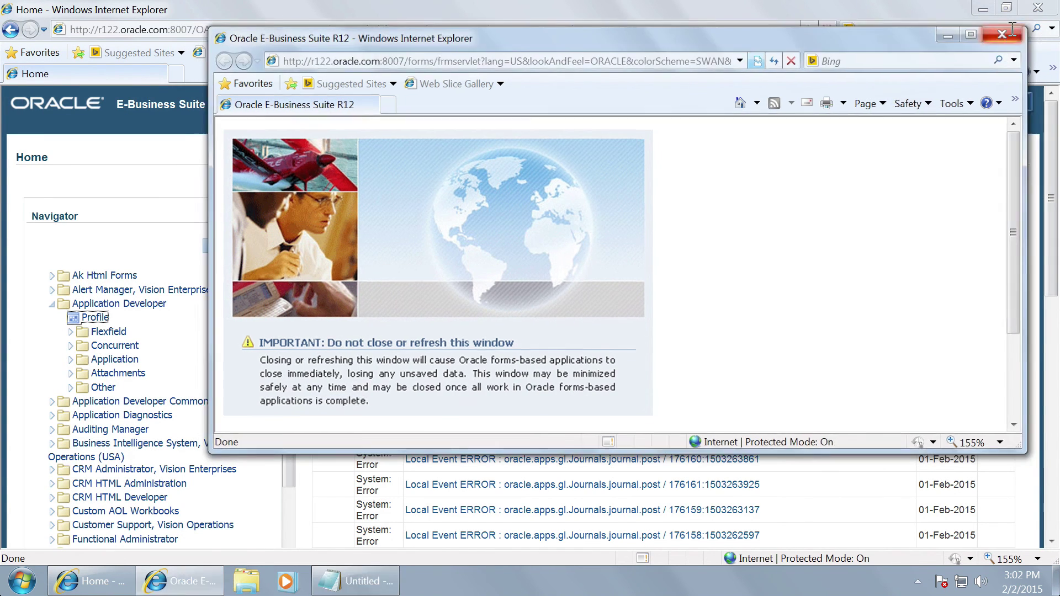
pyautogui.click(1010, 32)
pyautogui.click(1023, 105)
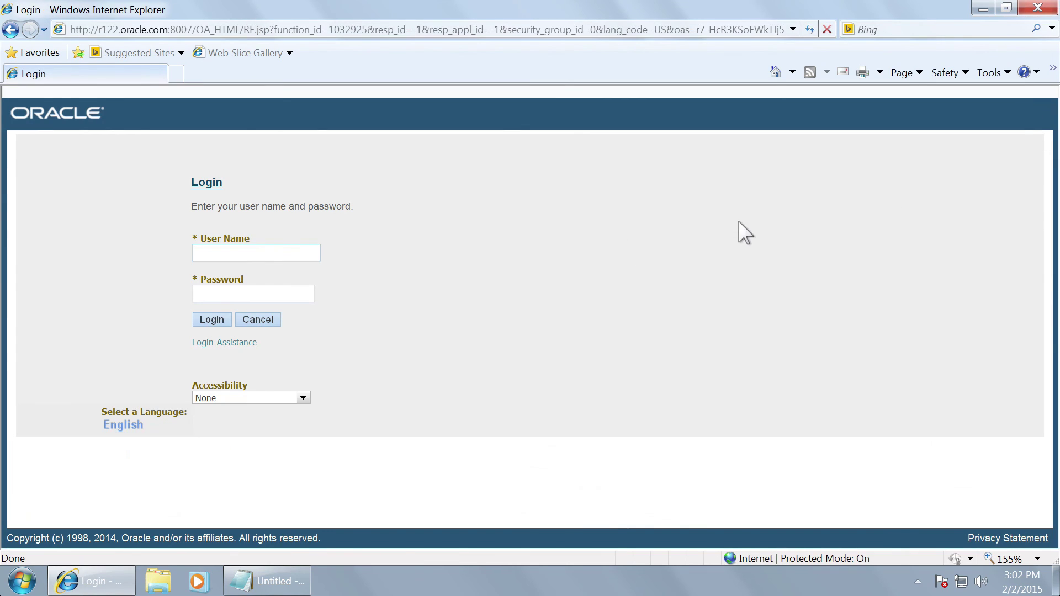
# Step: Log in as the newly assigned user with that user's password
pyautogui.write('L')
pyautogui.press('Tab')
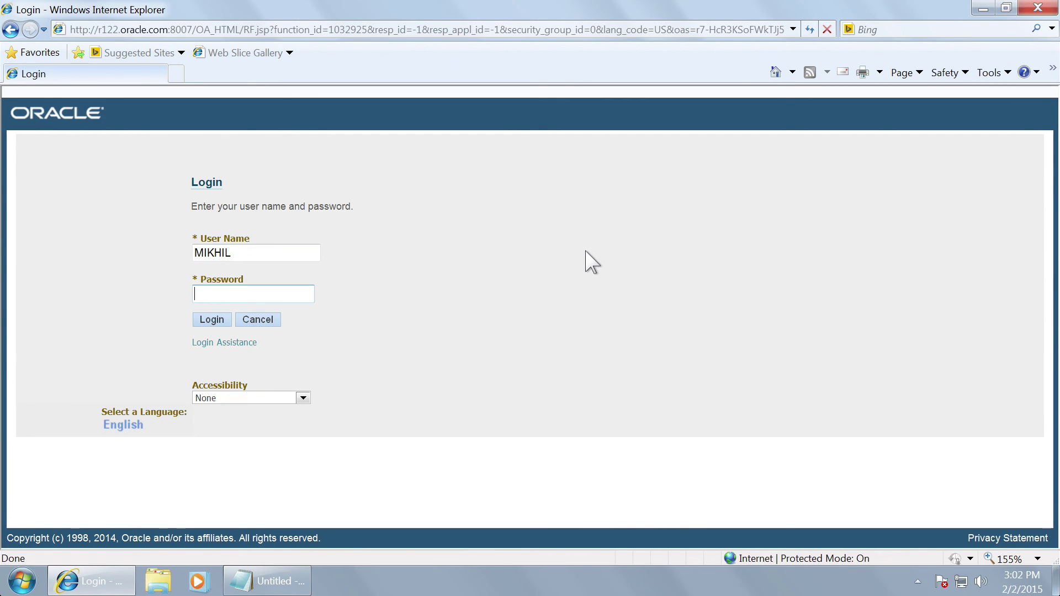
pyautogui.write('welcome')
pyautogui.click(199, 321)
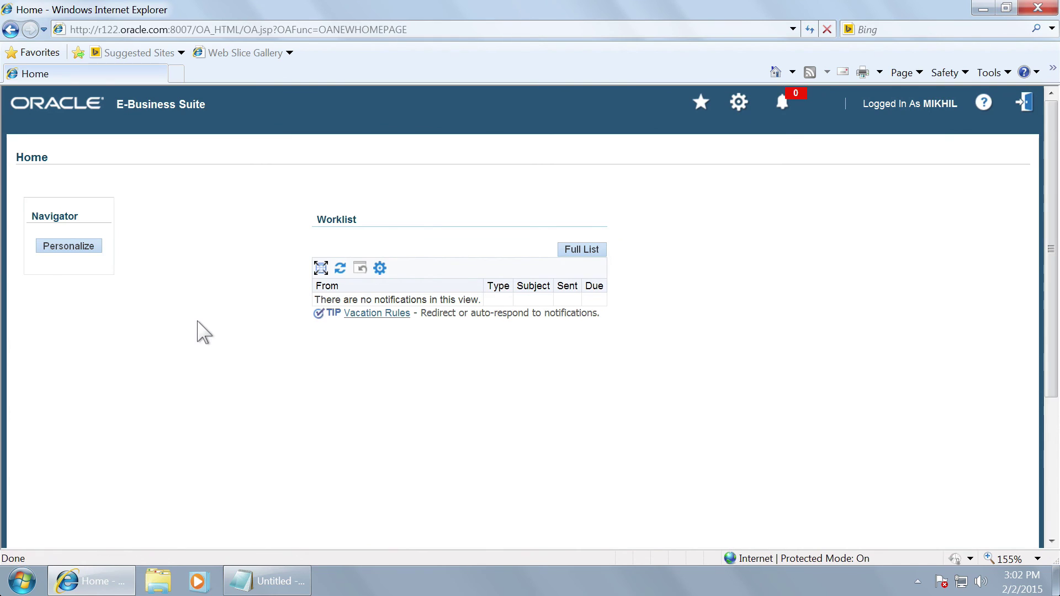
# Step: Launch forms via General Ledger > Journals > Enter and maximize the Oracle Applications window
pyautogui.click(53, 292)
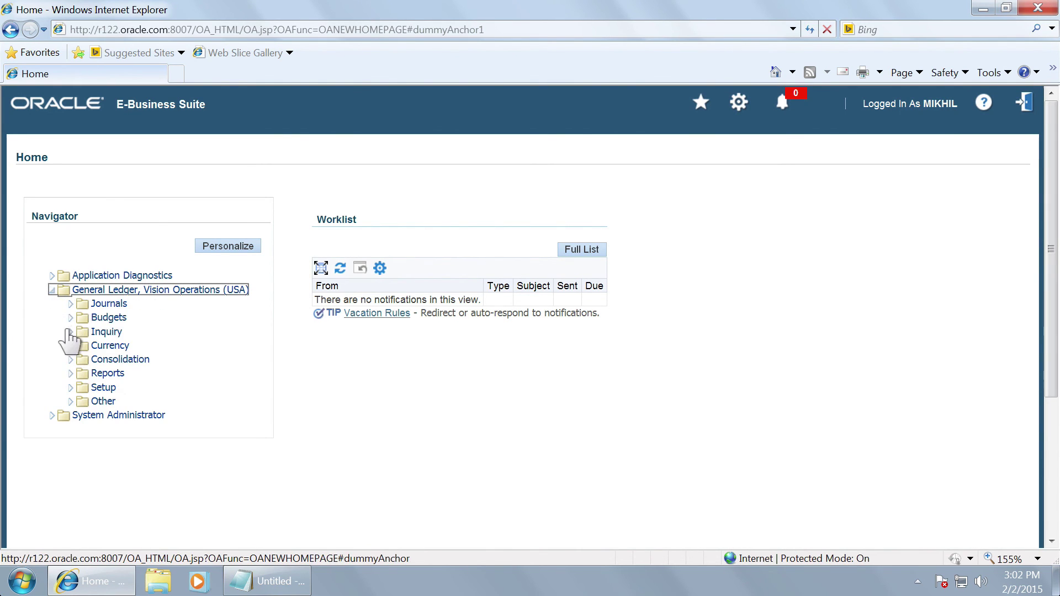
pyautogui.click(70, 305)
pyautogui.click(108, 318)
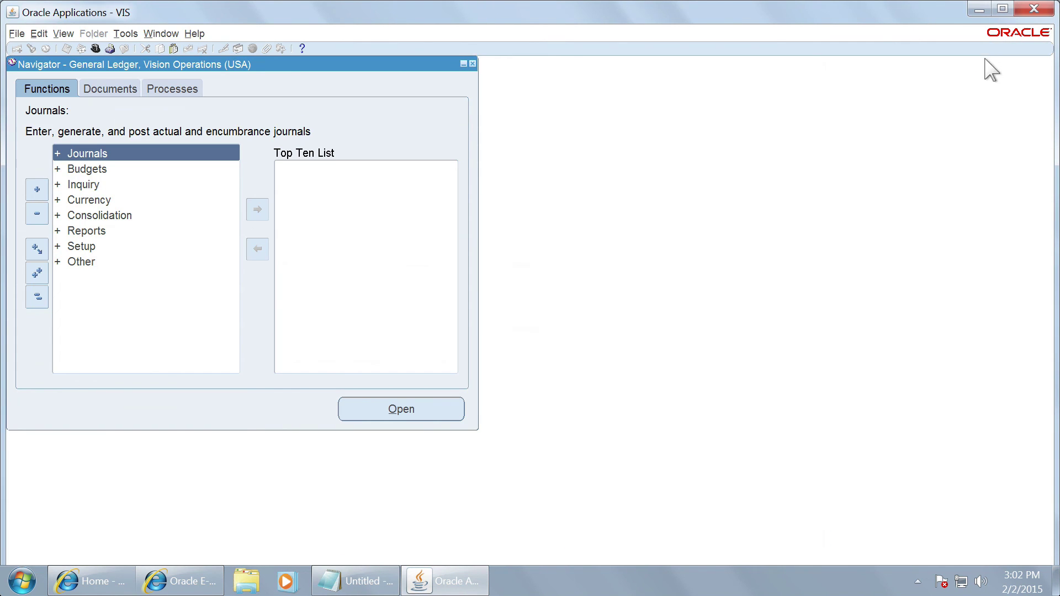
pyautogui.click(1001, 9)
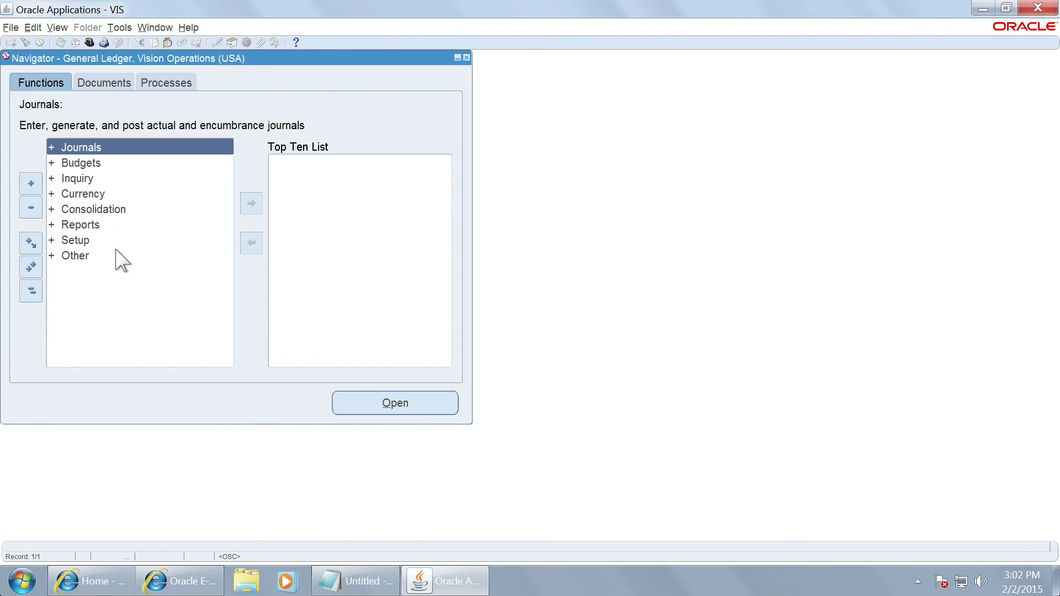
# Step: Open Setup > Financials > Flexfields > Validation > Values in the Navigator
pyautogui.click(86, 241)
pyautogui.doubleClick(85, 240)
pyautogui.doubleClick(110, 256)
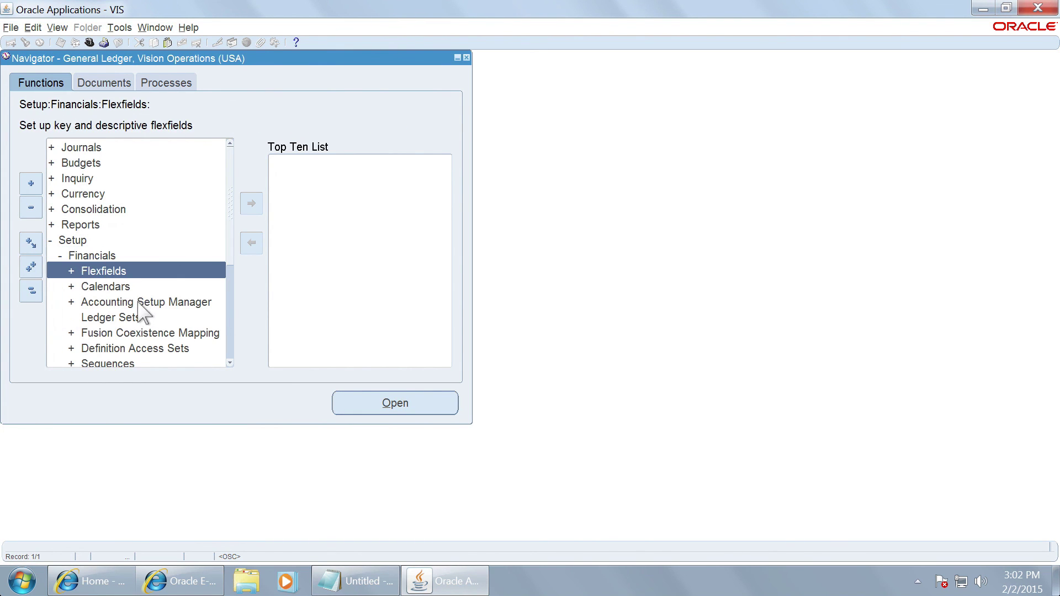
pyautogui.doubleClick(116, 271)
pyautogui.doubleClick(159, 315)
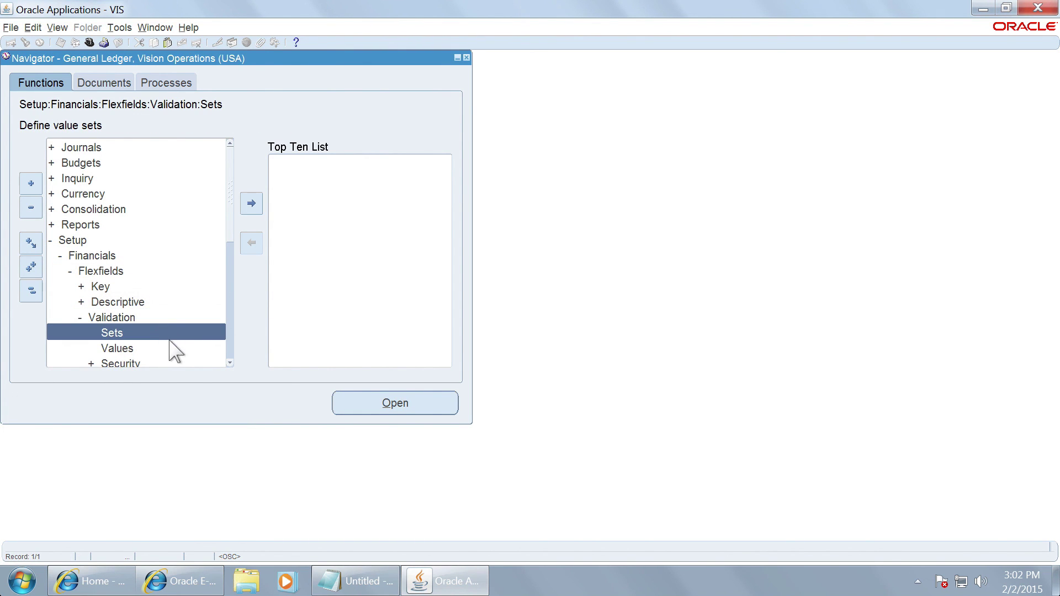
pyautogui.click(136, 348)
pyautogui.doubleClick(136, 348)
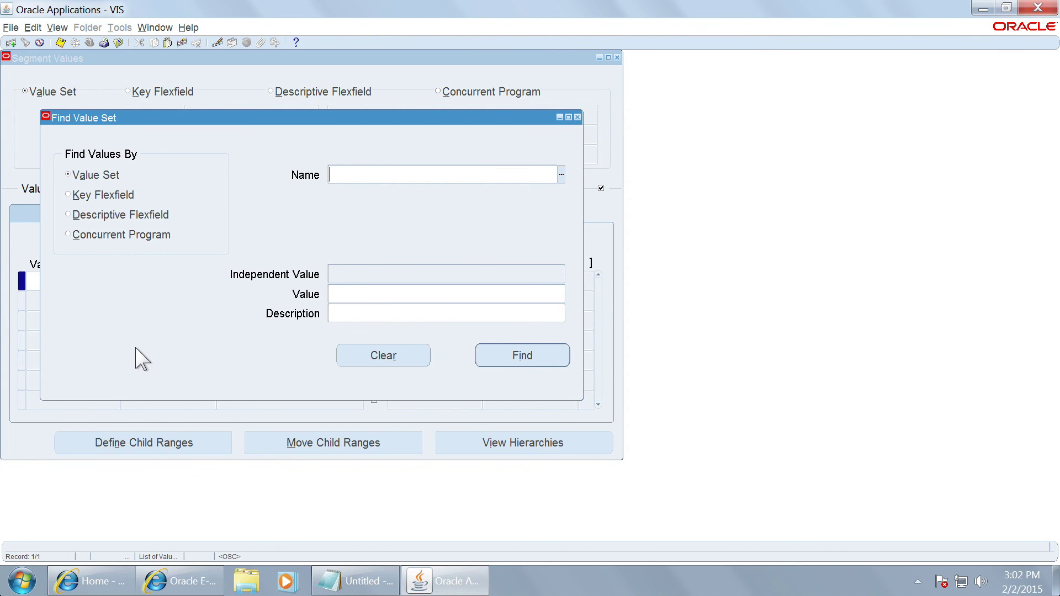
# Step: Choose the Operations Department value set and find its values
pyautogui.click(560, 175)
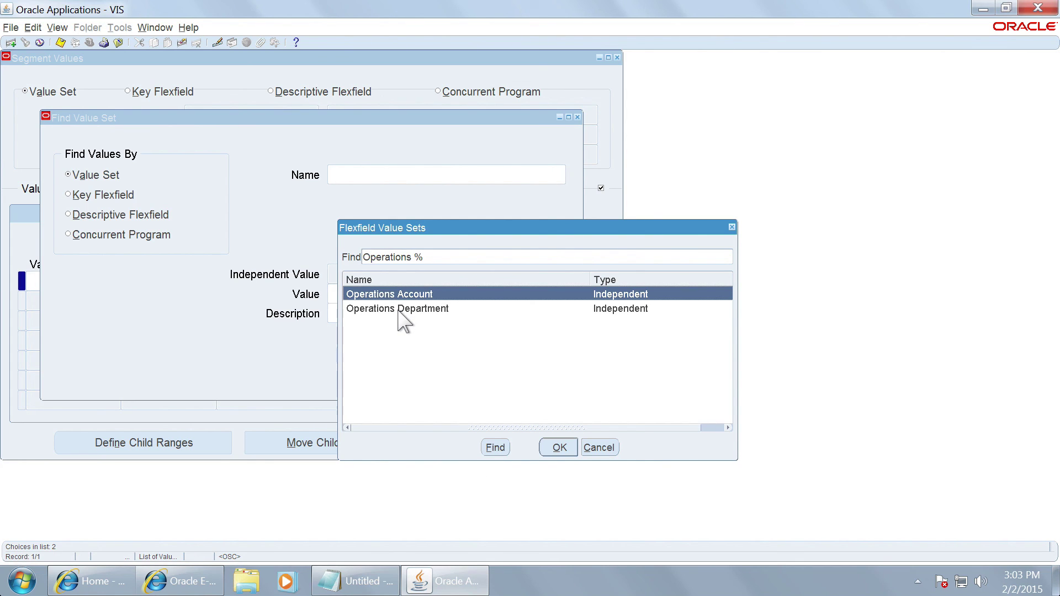
pyautogui.click(398, 312)
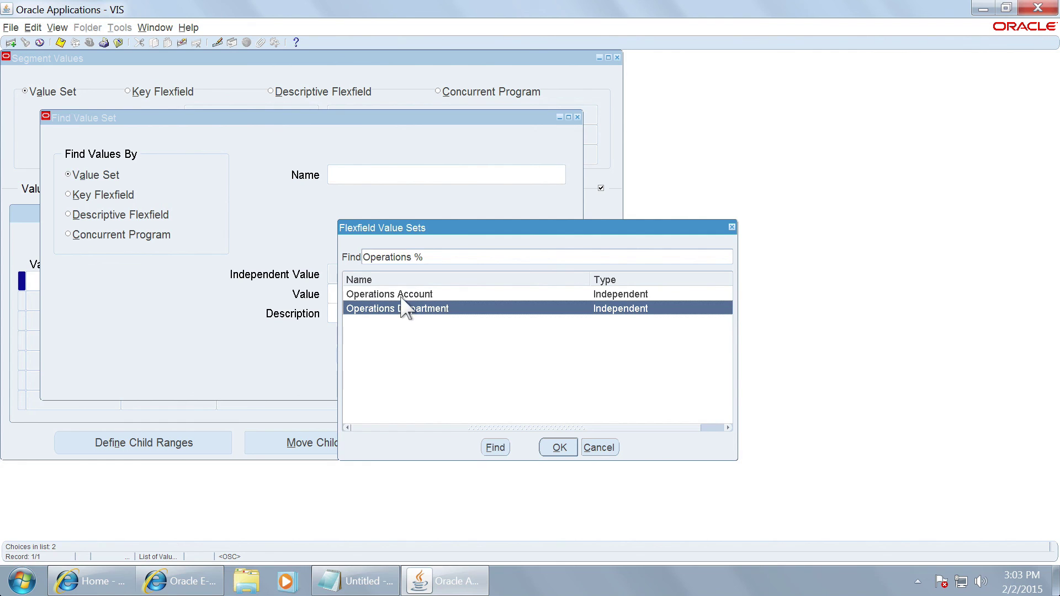
pyautogui.click(550, 447)
pyautogui.click(520, 355)
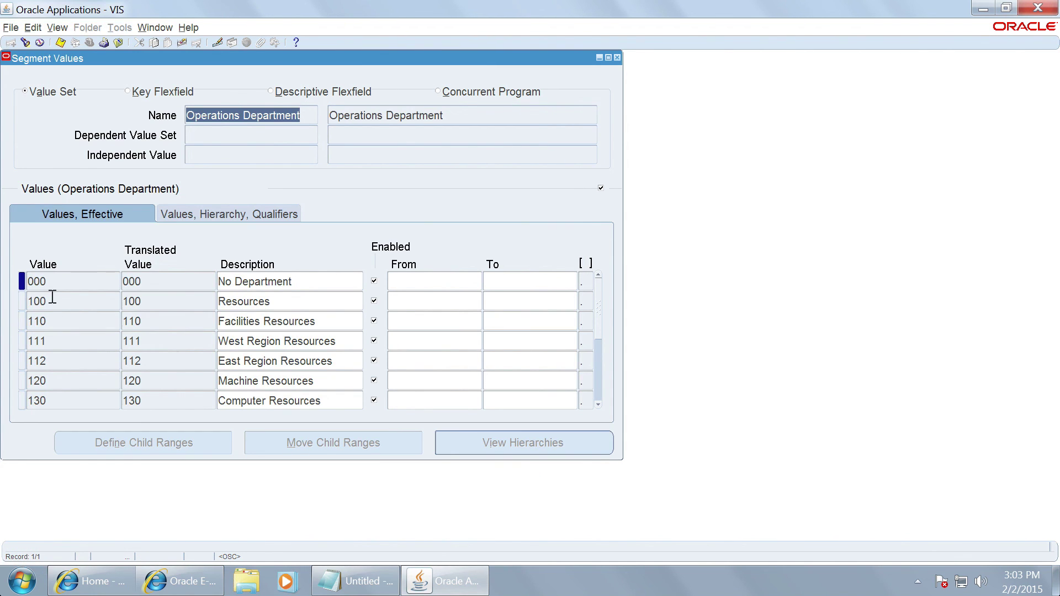
# Step: Add and delete a blank value row, view hierarchy and qualifier details, then close Segment Values
pyautogui.click(52, 301)
pyautogui.click(10, 42)
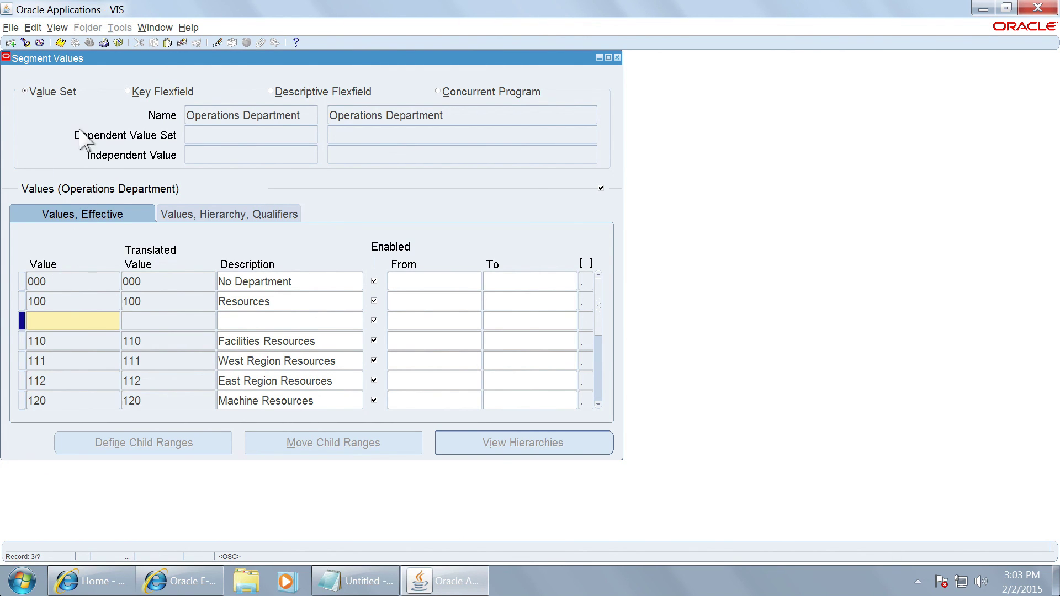
pyautogui.click(181, 42)
pyautogui.click(280, 319)
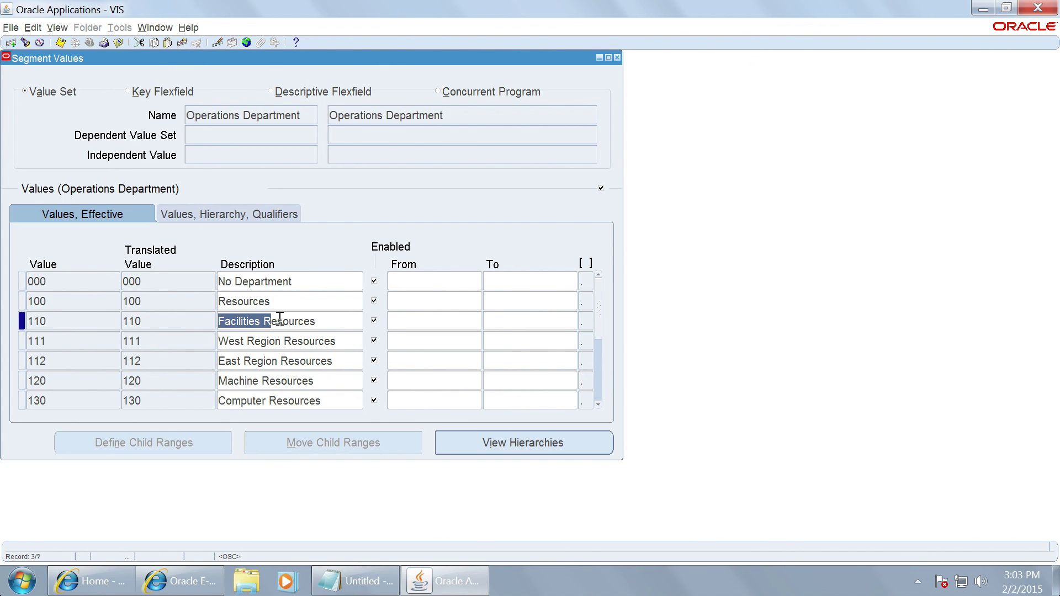
pyautogui.click(246, 213)
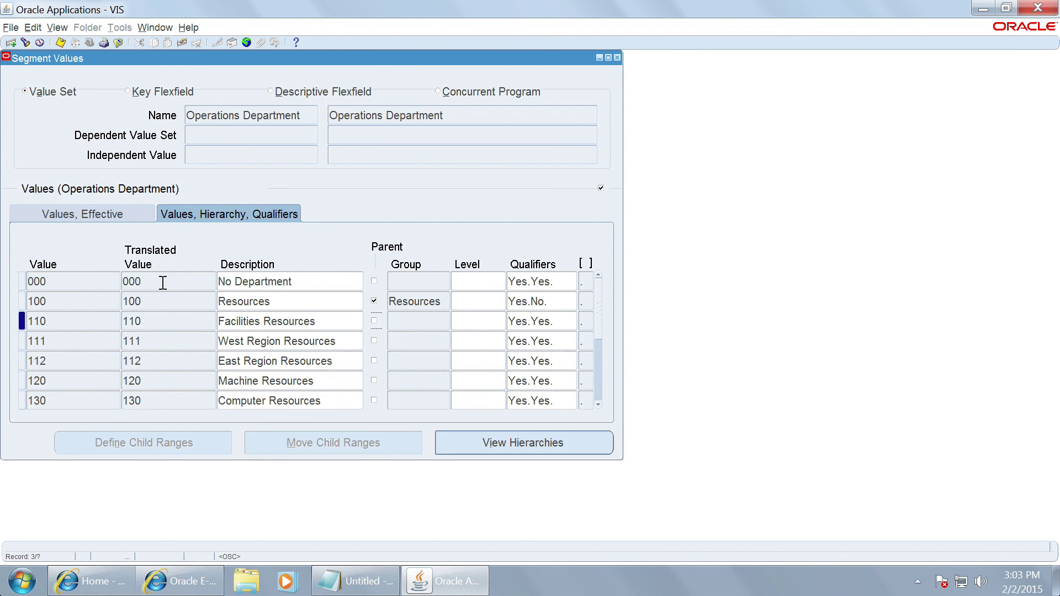
pyautogui.press('F4')
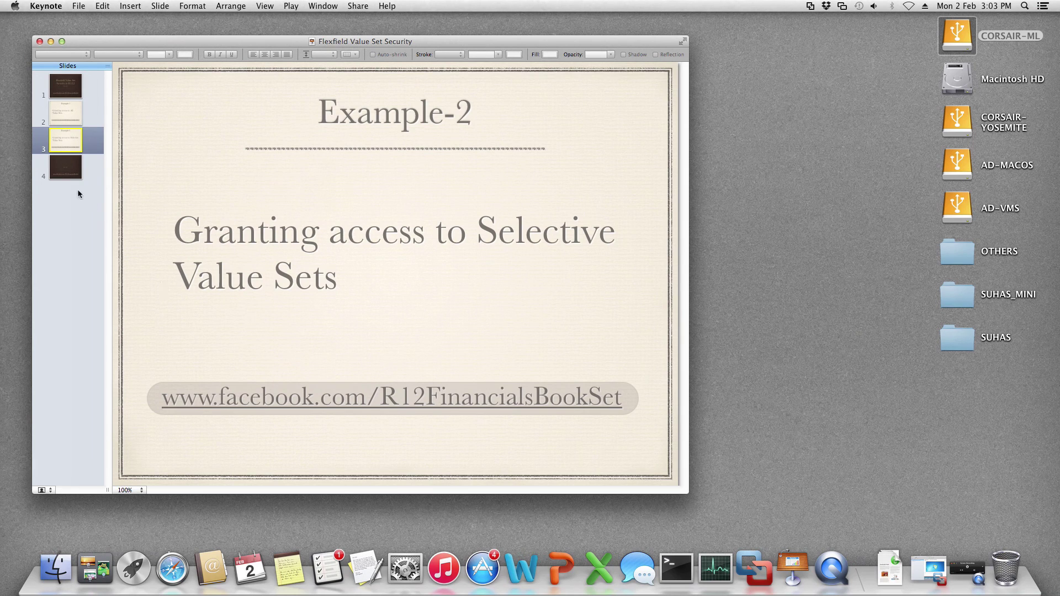
# Step: Show the closing slide 4 in Keynote and return to the screen recording window
pyautogui.click(73, 175)
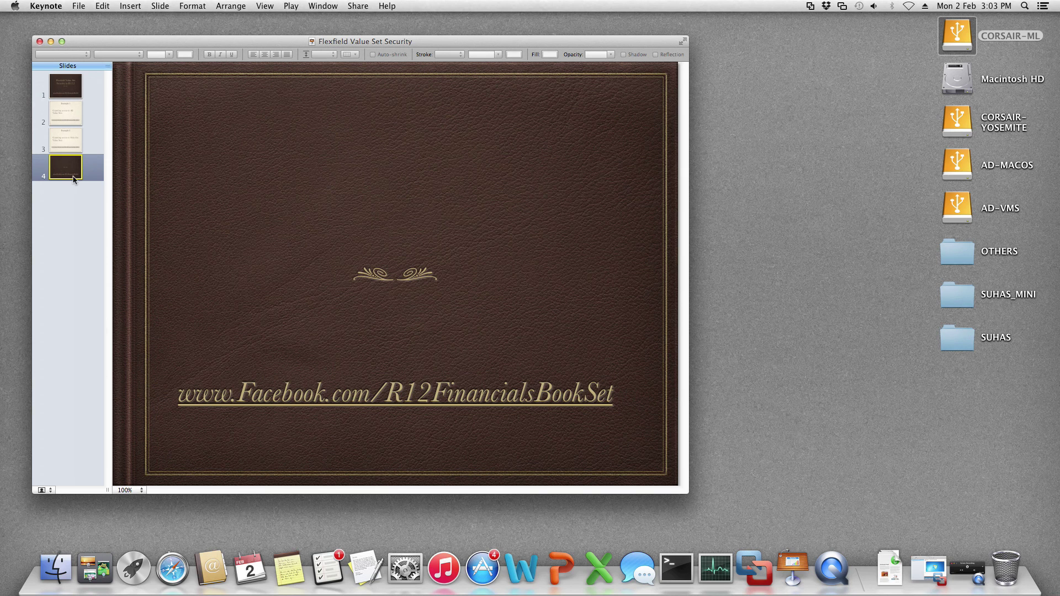
pyautogui.click(961, 559)
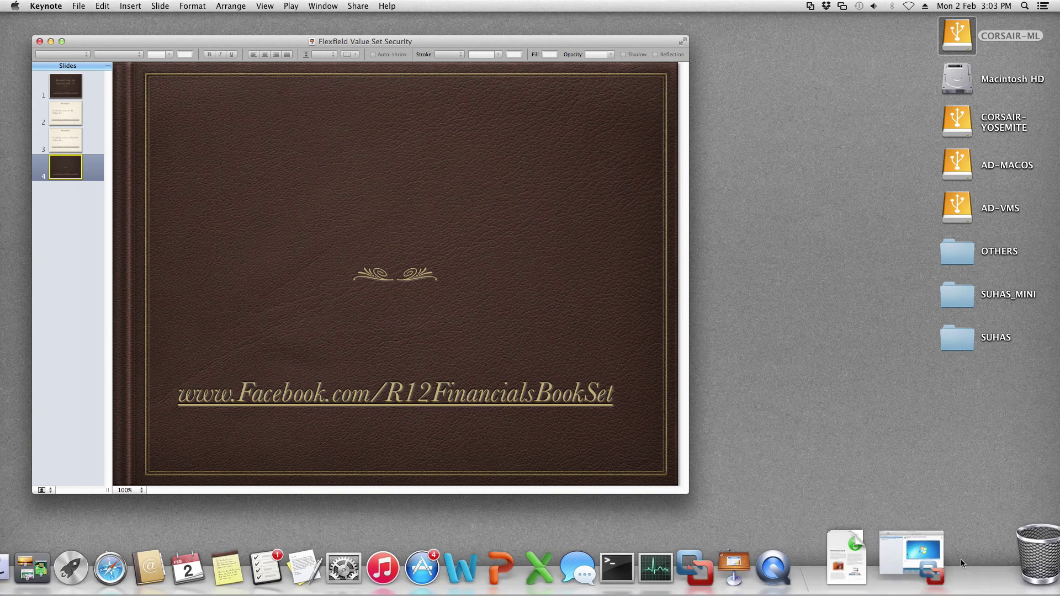